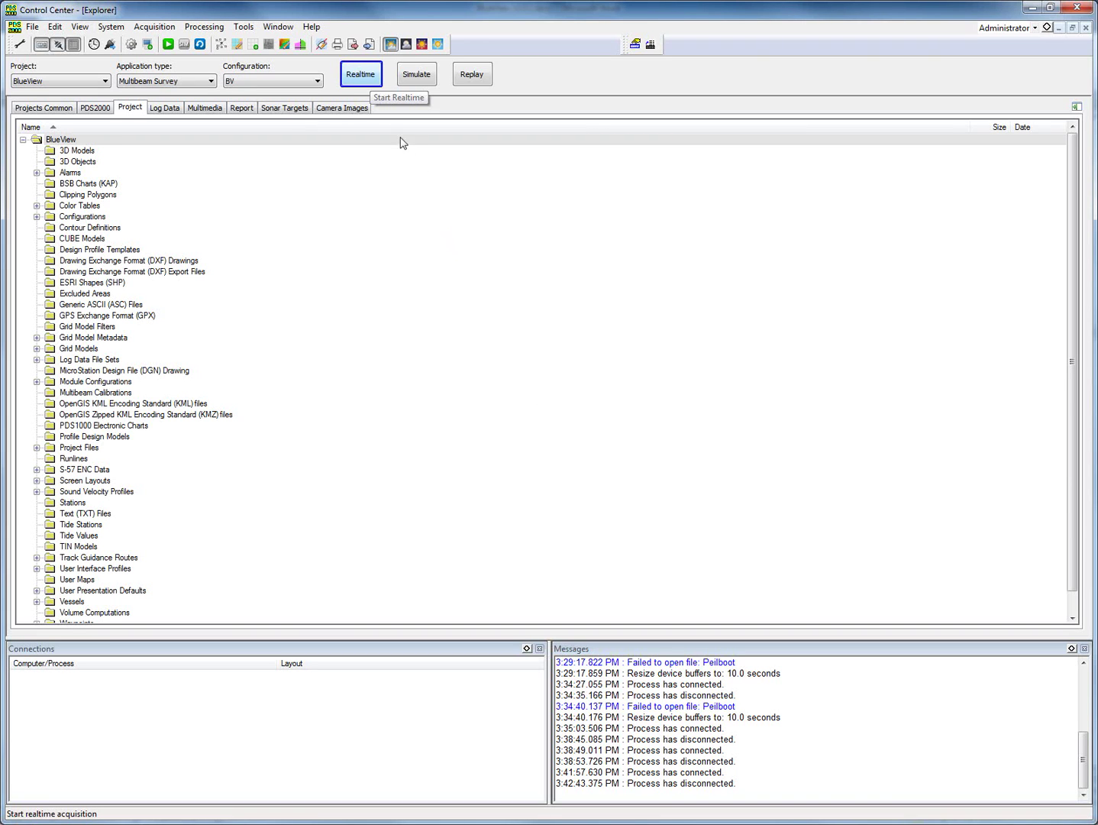
# Step: Start realtime acquisition for the BlueView project and add the Sonar Configuration(2) equipment control display
pyautogui.click(361, 75)
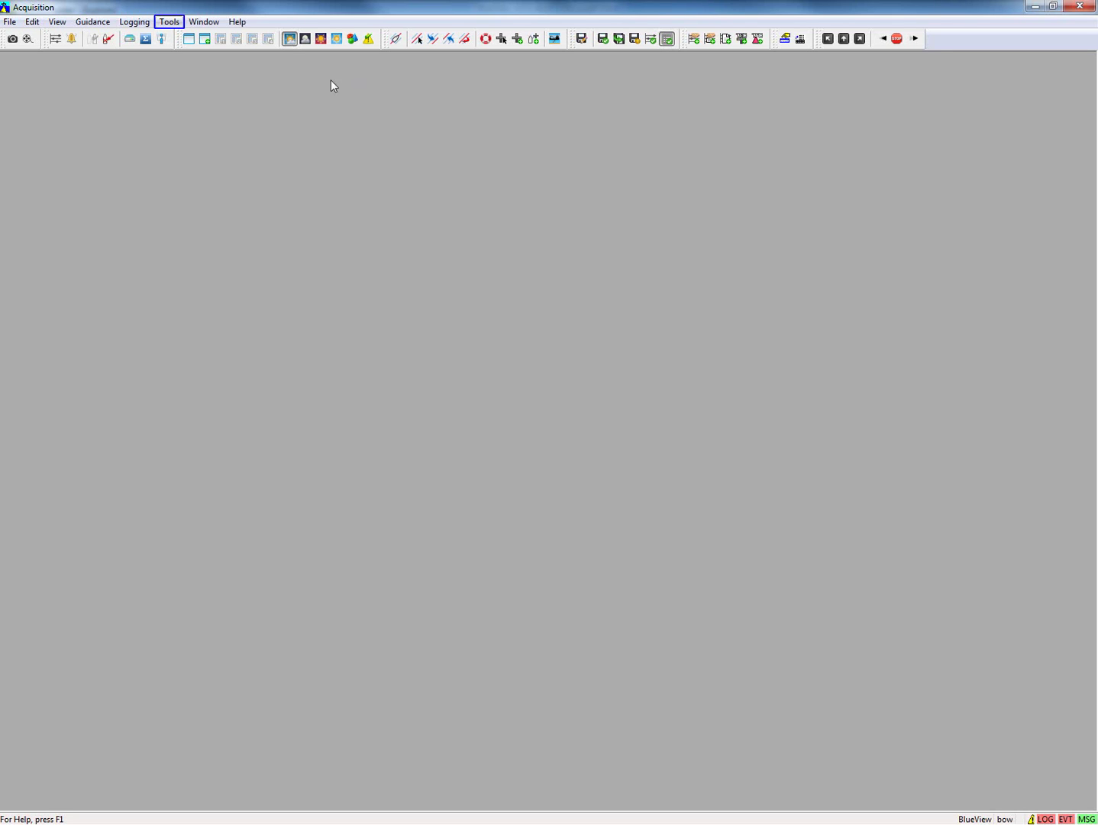
pyautogui.click(165, 22)
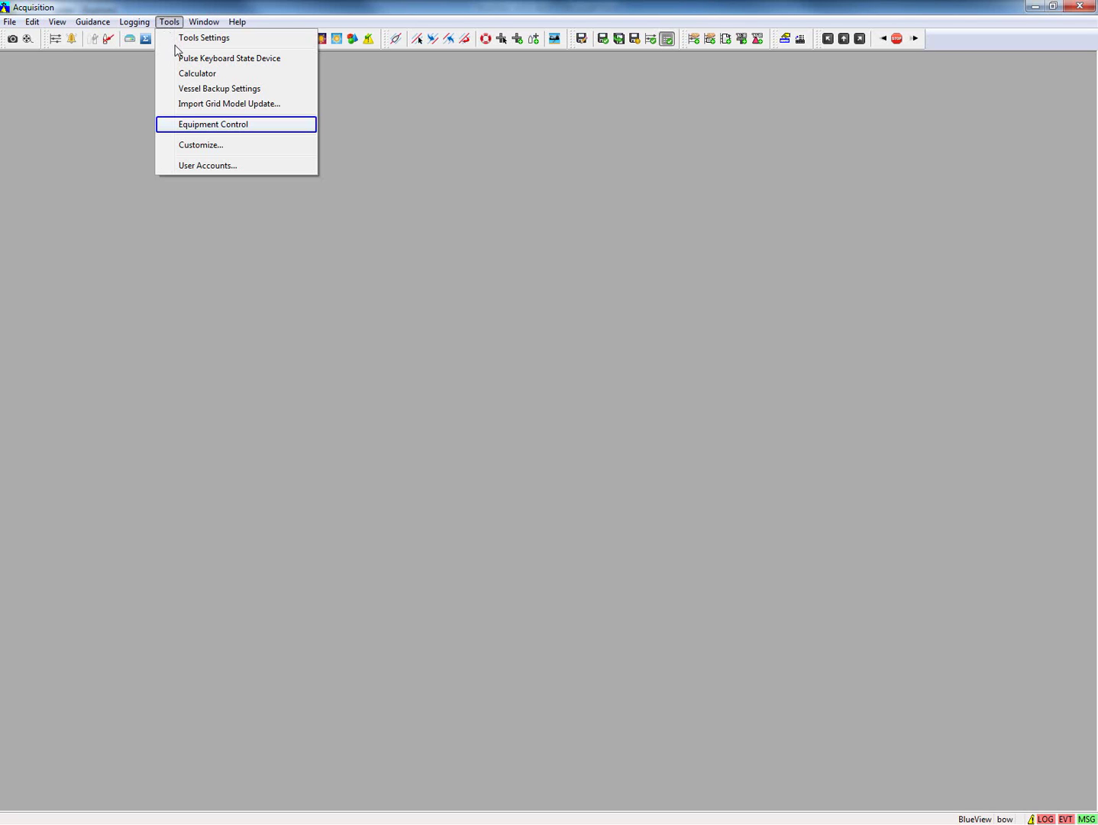
pyautogui.click(209, 124)
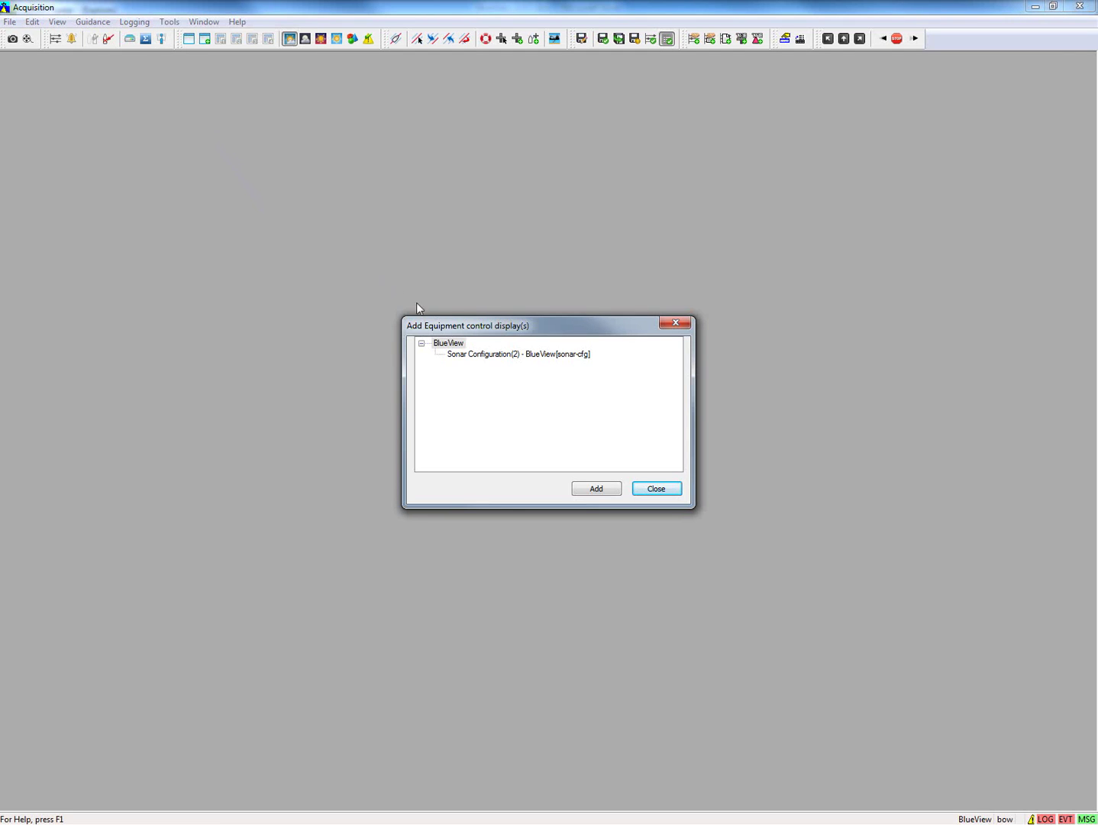
pyautogui.click(473, 358)
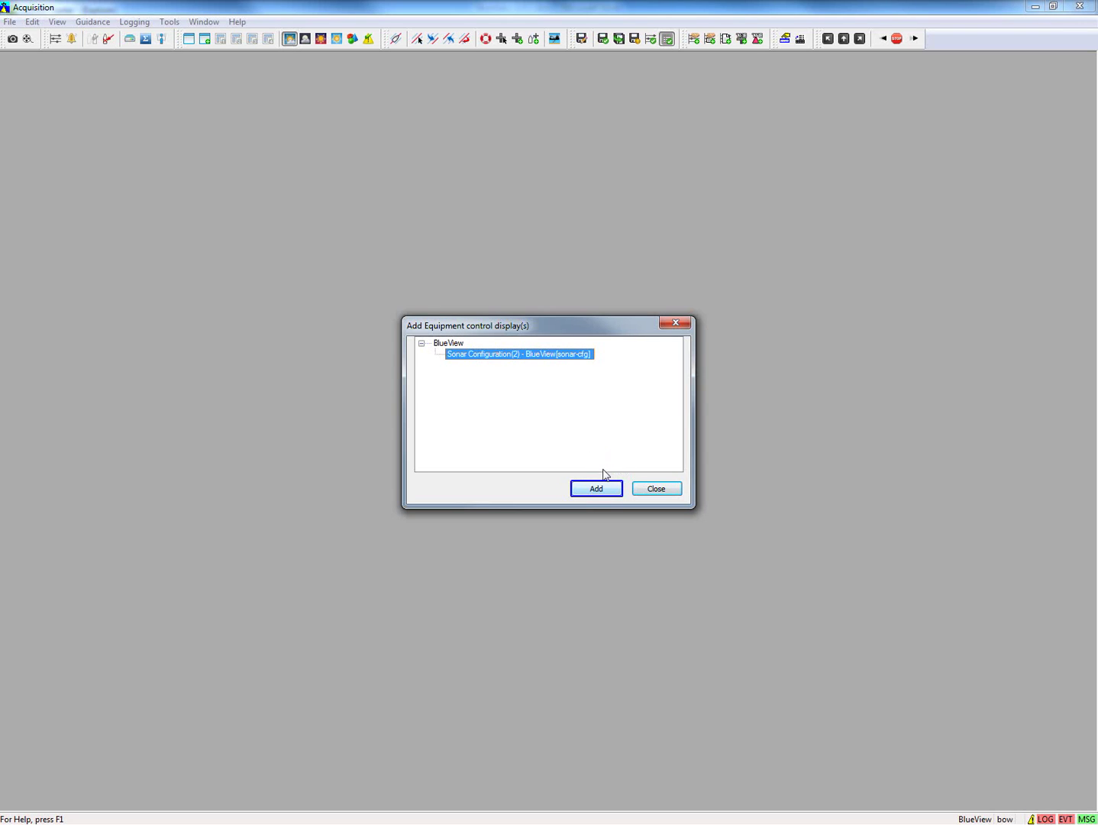
pyautogui.click(598, 490)
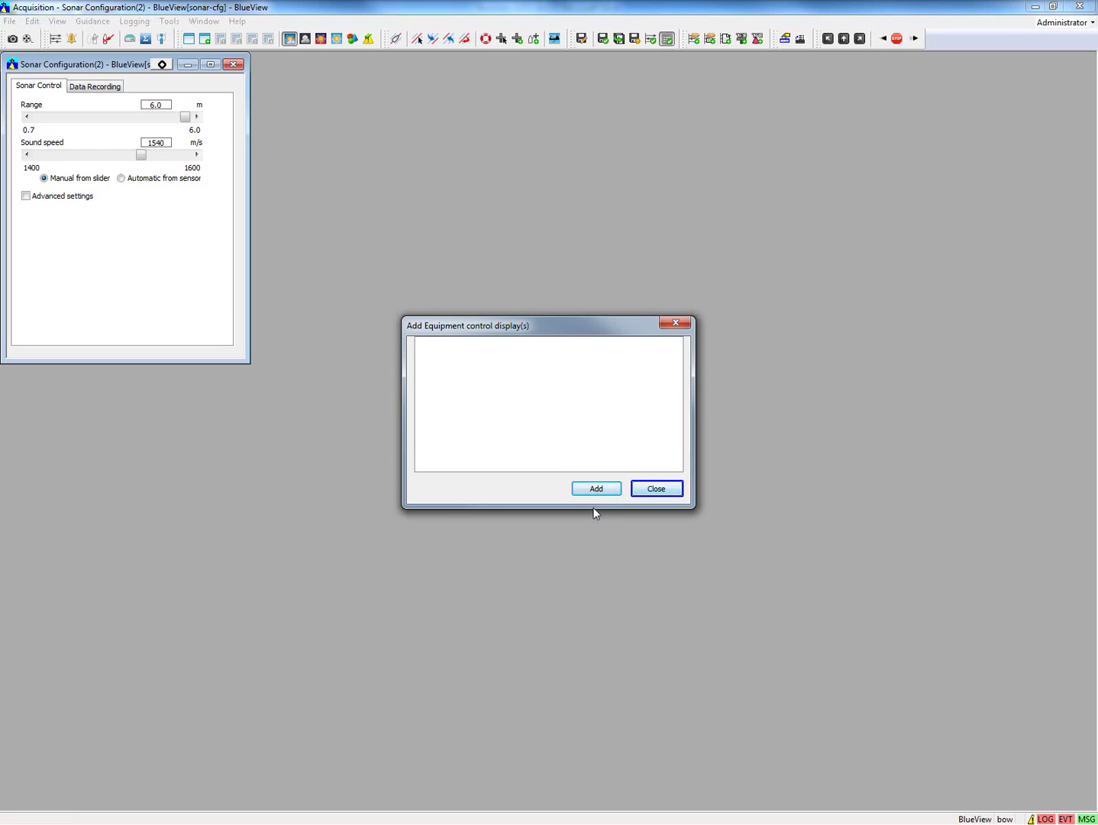
pyautogui.click(656, 489)
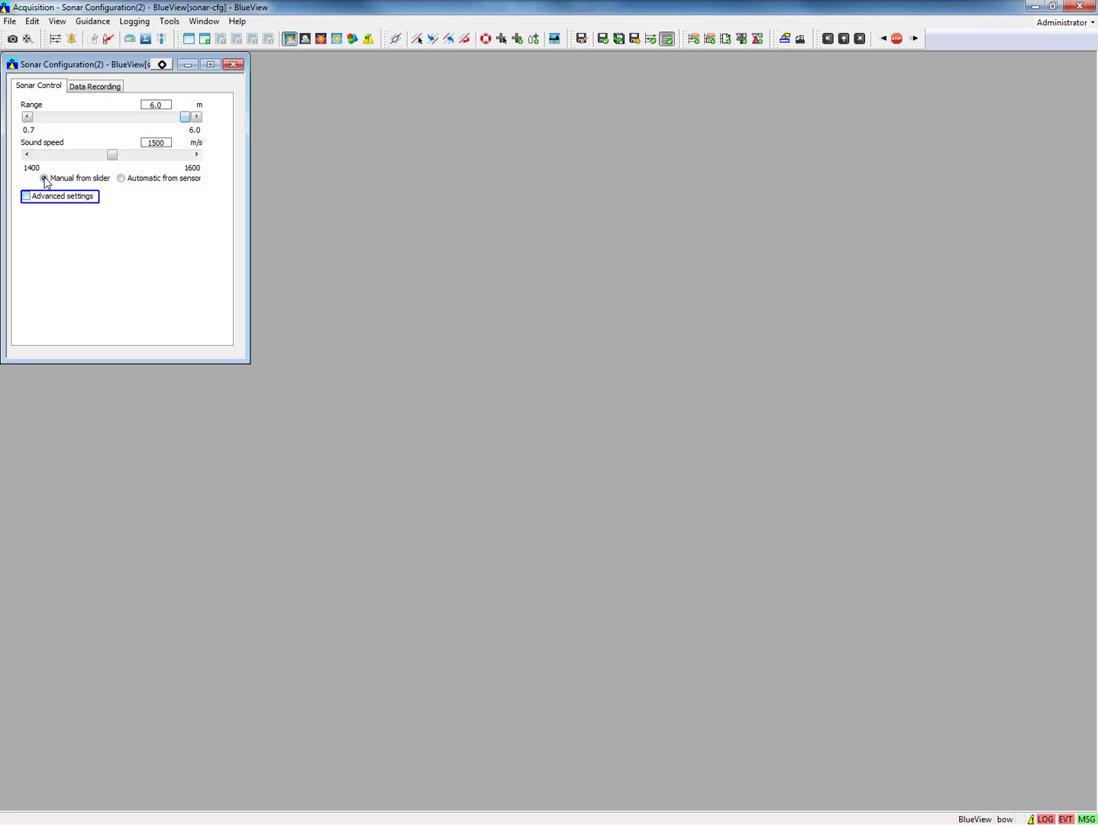
# Step: Enable the advanced settings in the sonar control and check the data recording options
pyautogui.click(26, 198)
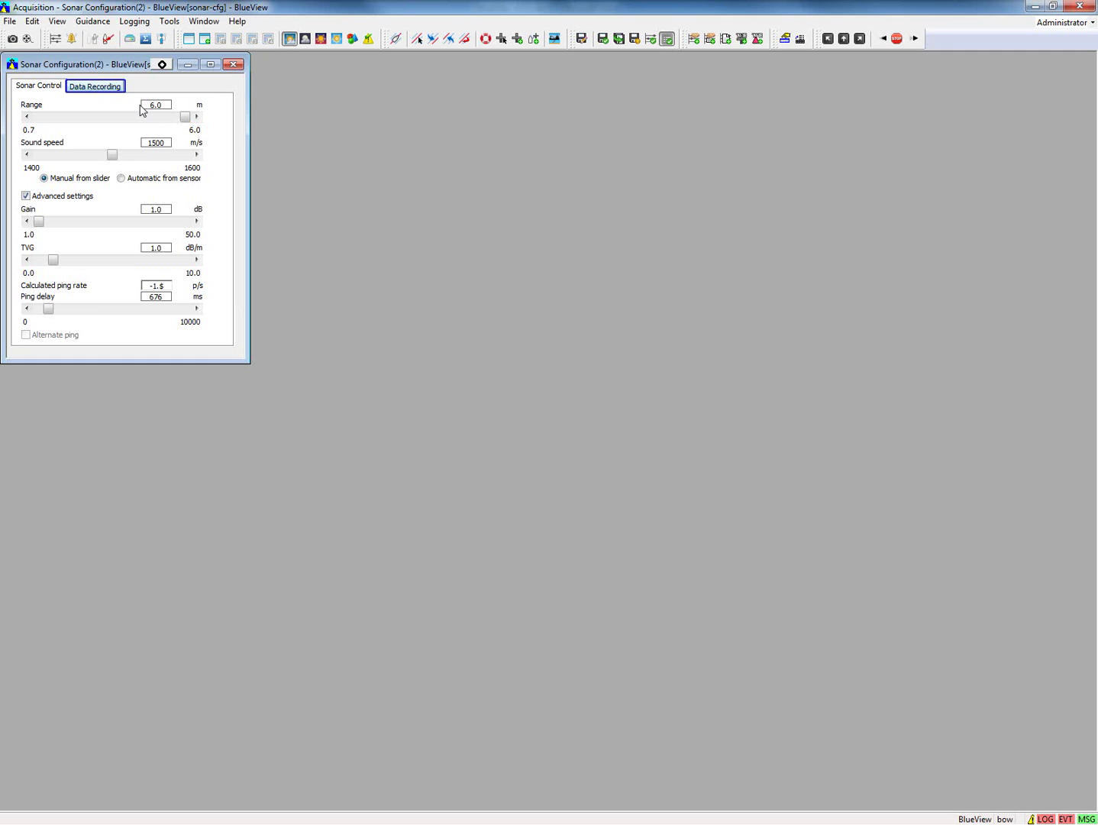
pyautogui.click(116, 88)
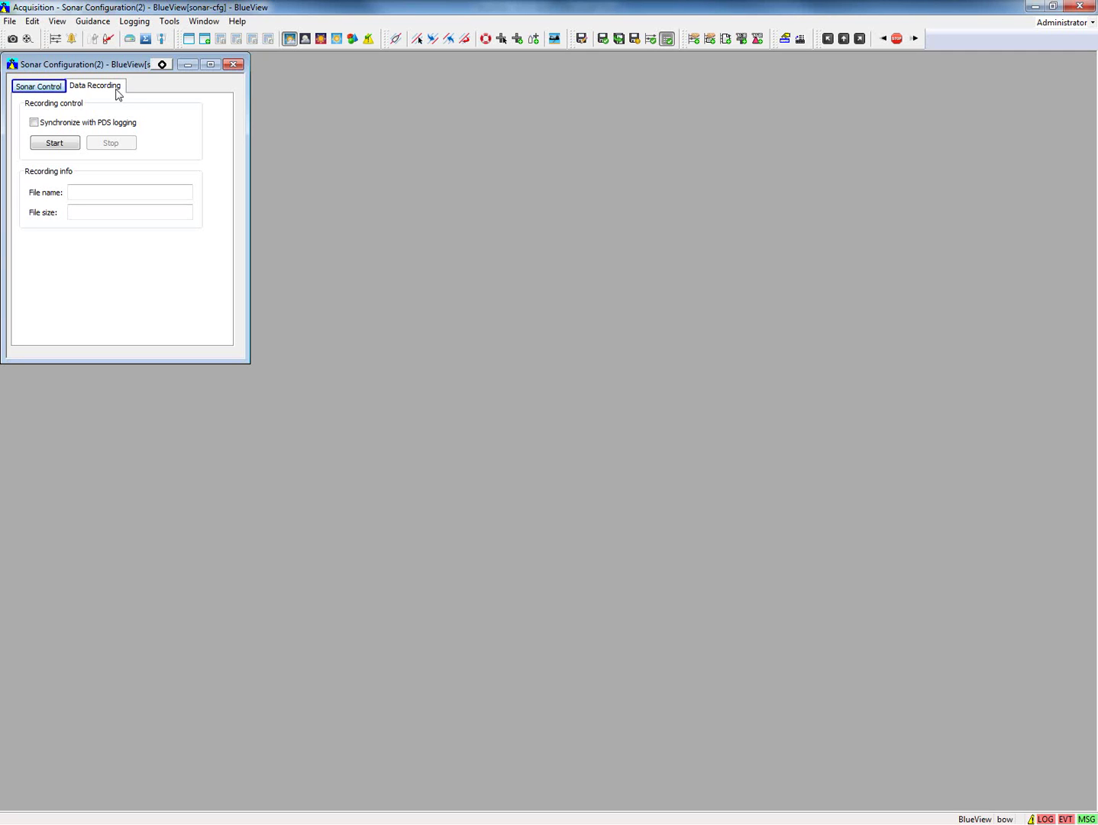
pyautogui.click(53, 87)
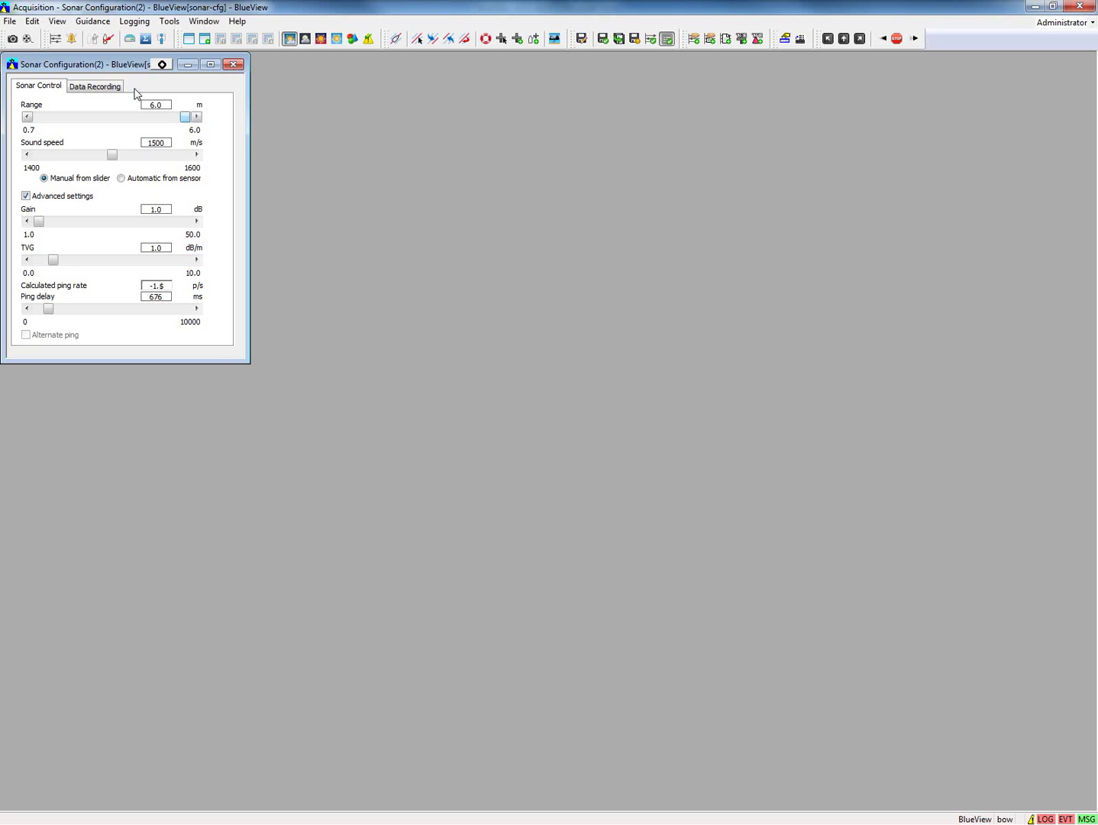
# Step: Add an Obstacle Avoidance Forward Looking display and move it slightly down to expose the Sonar Configuration title bar
pyautogui.rightClick(383, 128)
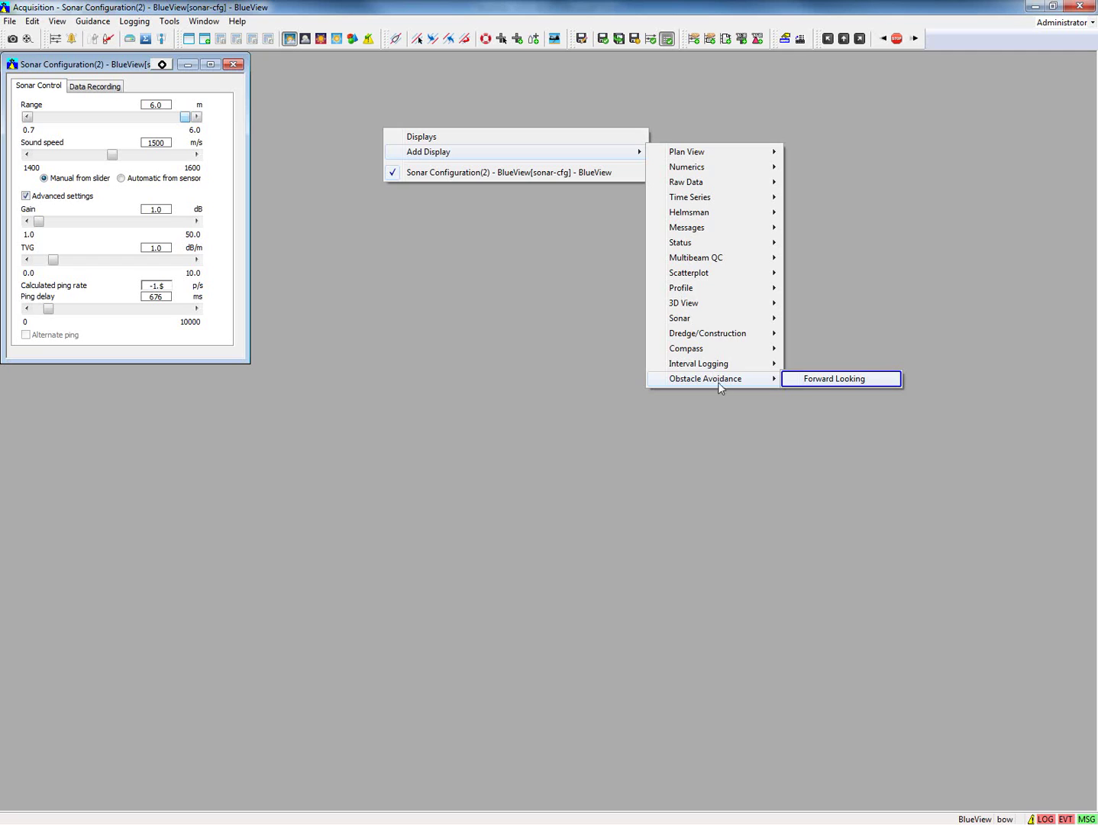
pyautogui.click(873, 382)
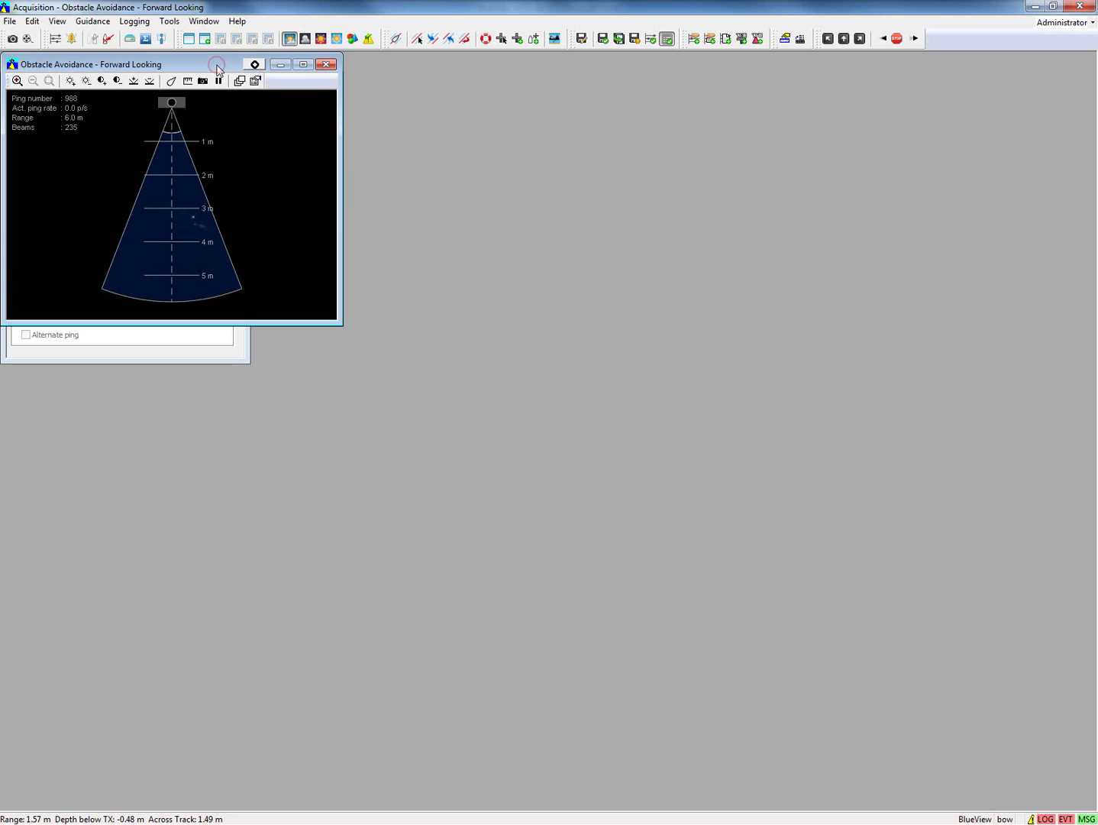
pyautogui.moveTo(210, 61); pyautogui.dragTo(214, 94)
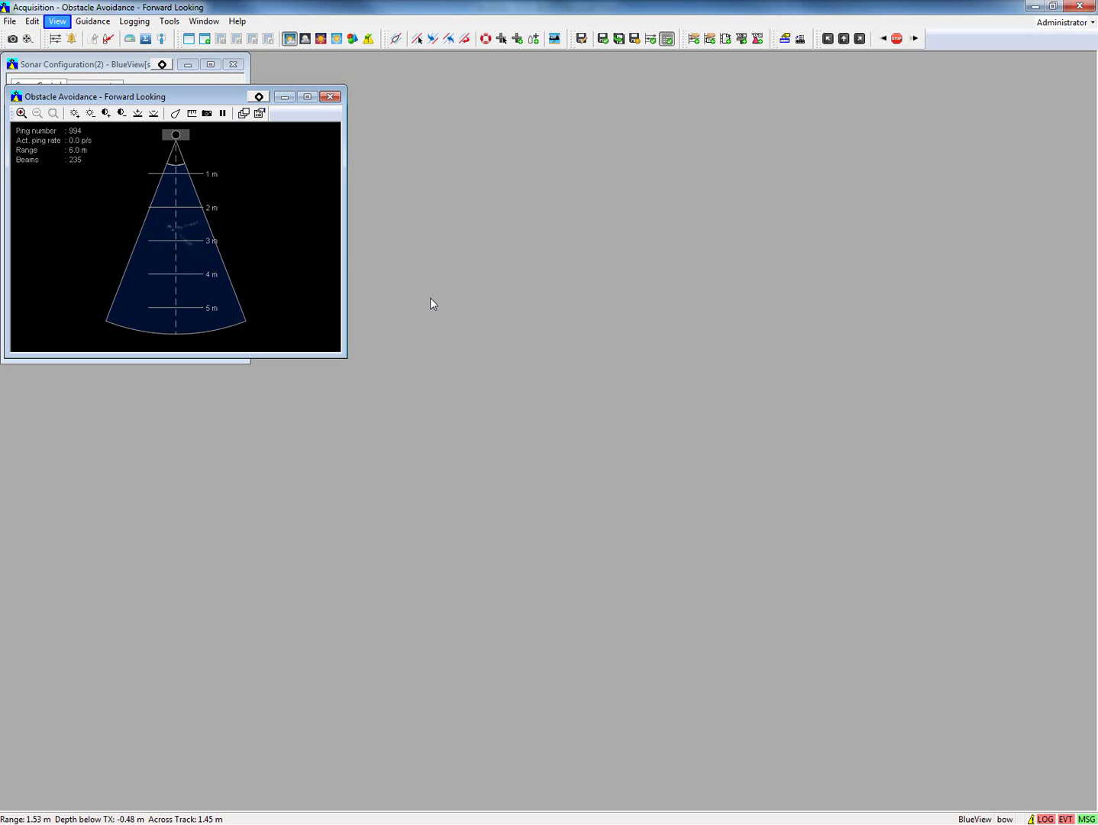
# Step: Add a second Obstacle Avoidance Forward Looking display with its default name and move it below the first one's title bar
pyautogui.click(59, 22)
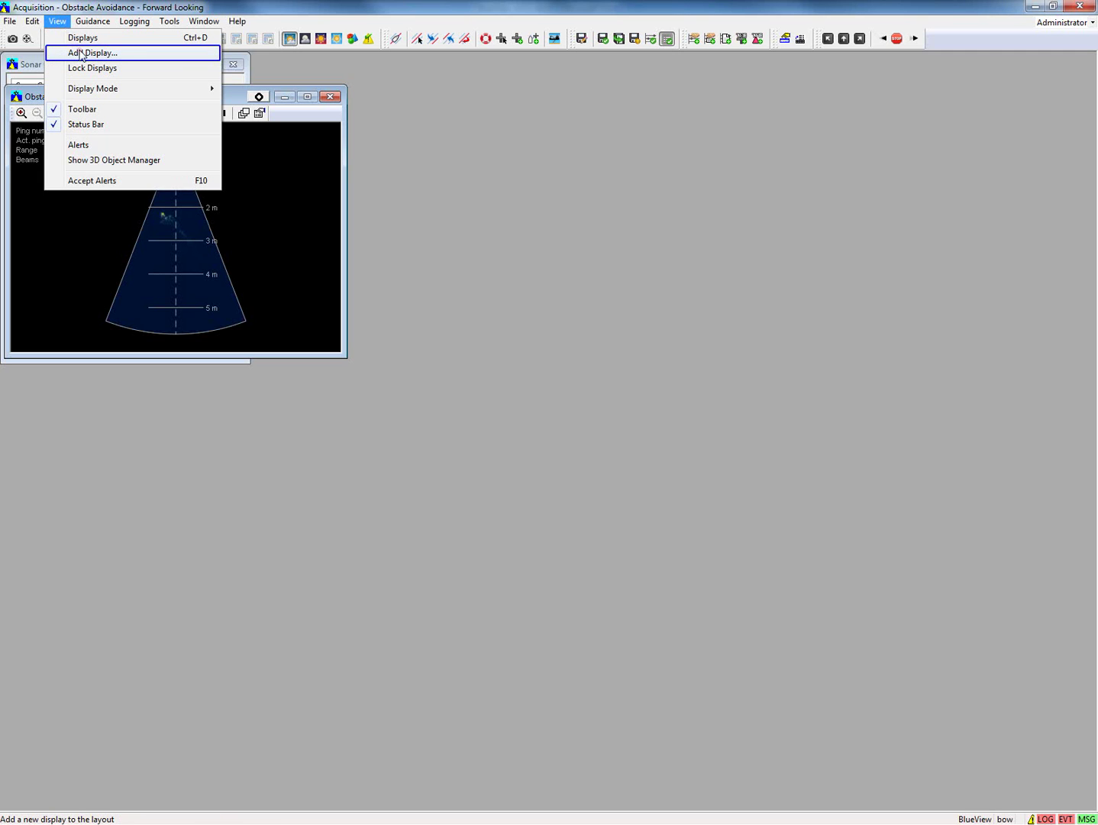
pyautogui.click(82, 53)
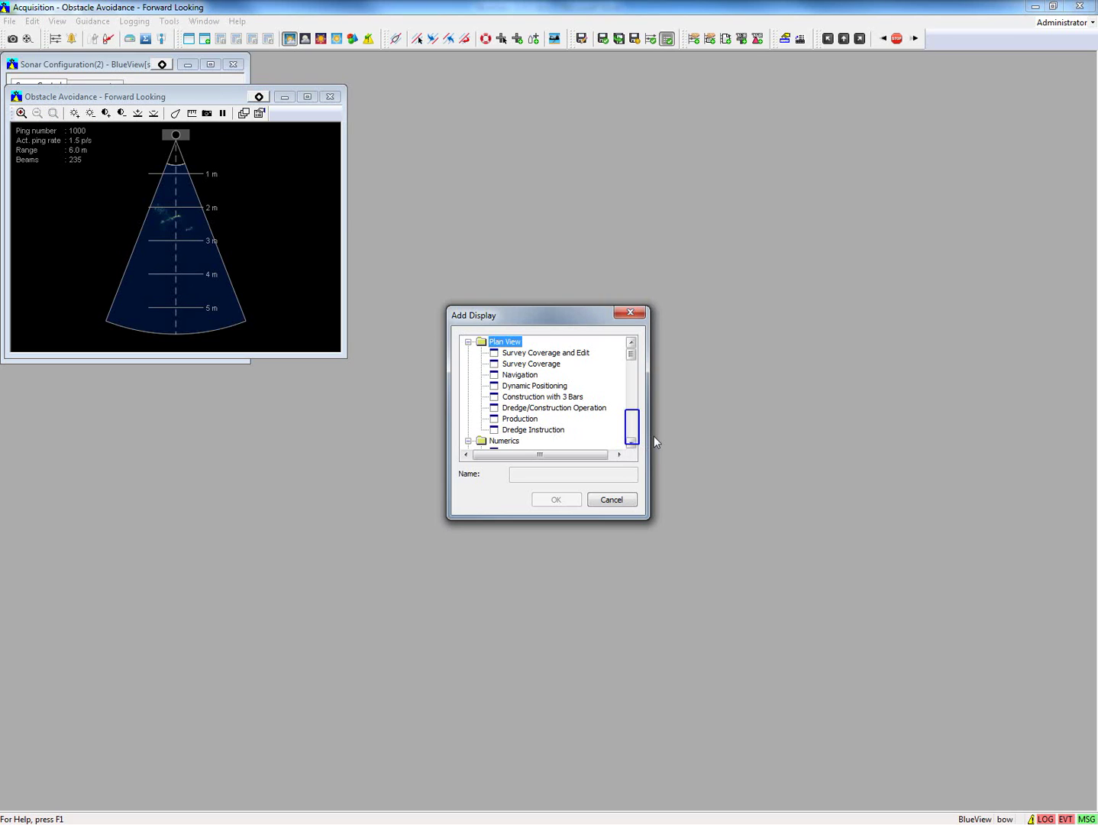
pyautogui.click(608, 436)
pyautogui.scroll(-10, 608, 435)
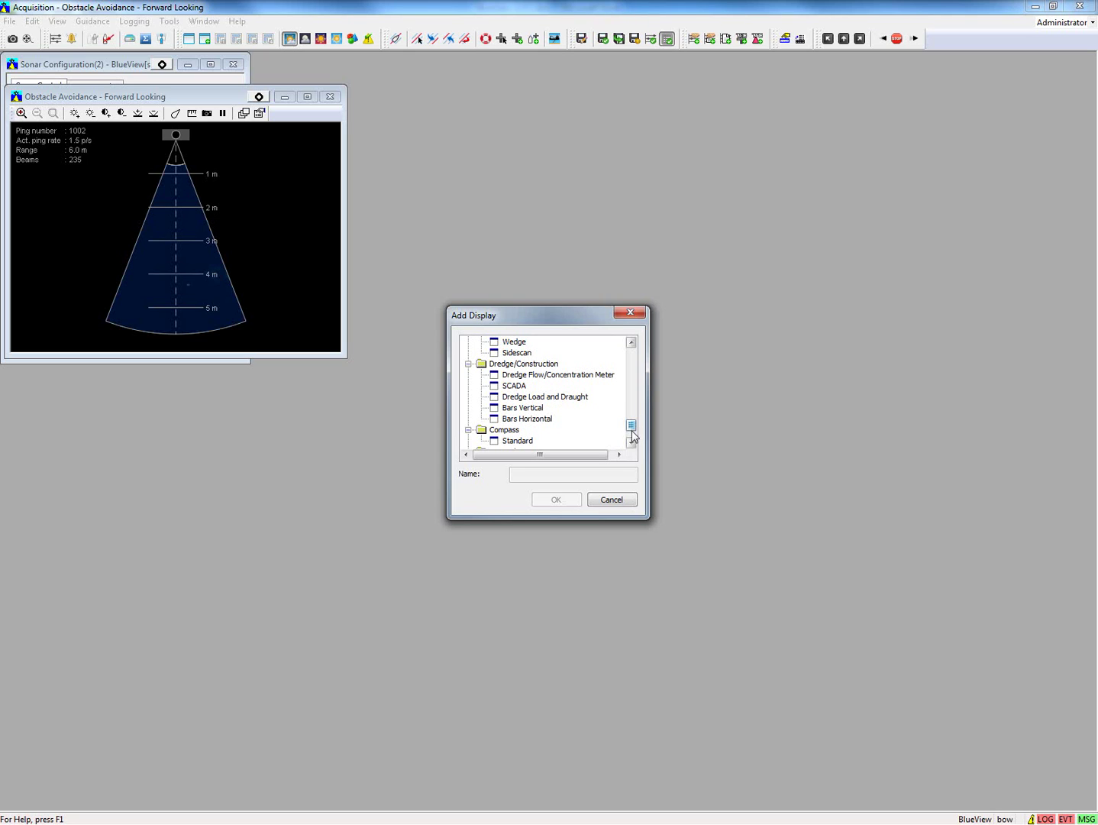
pyautogui.scroll(-2, 631, 436)
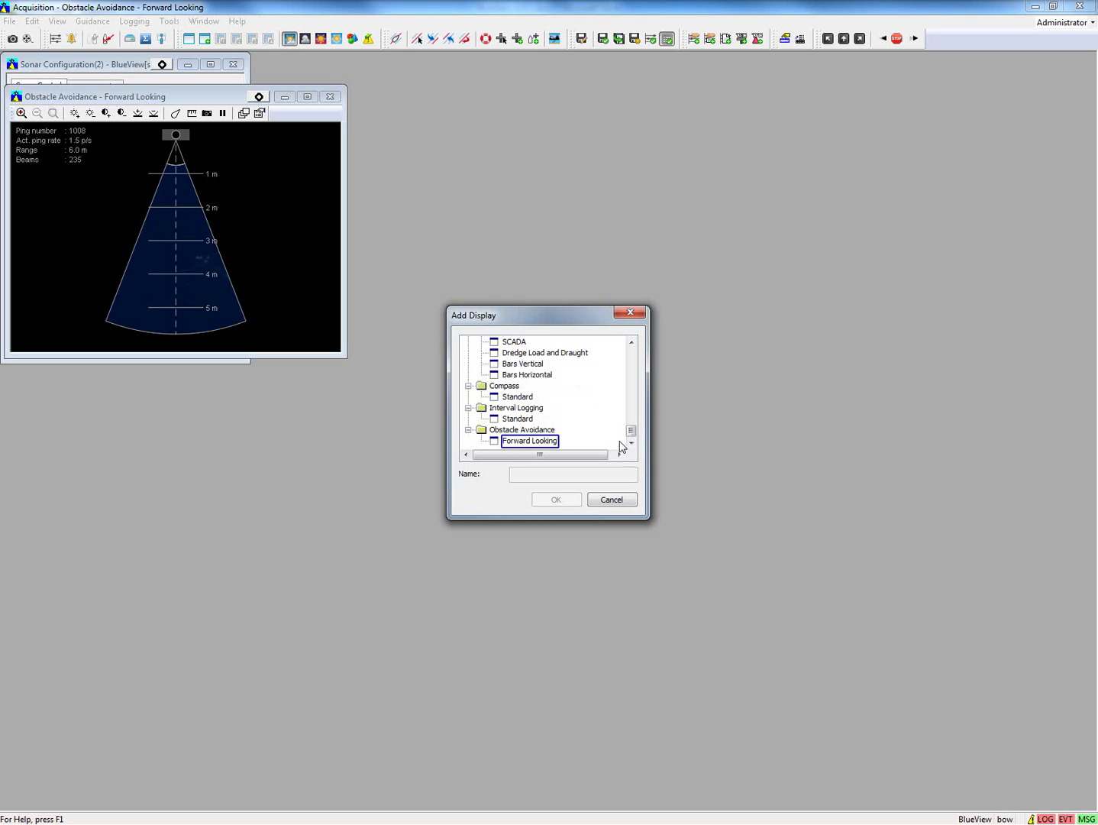
pyautogui.click(552, 446)
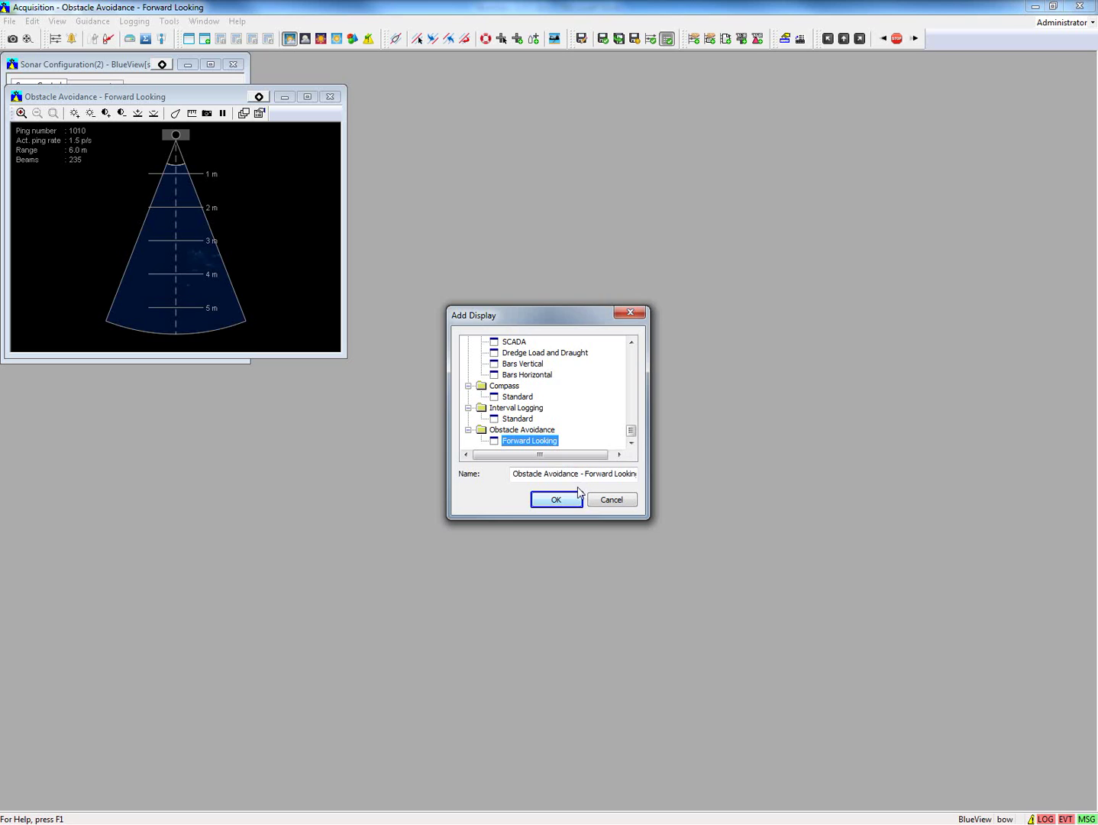
pyautogui.click(557, 500)
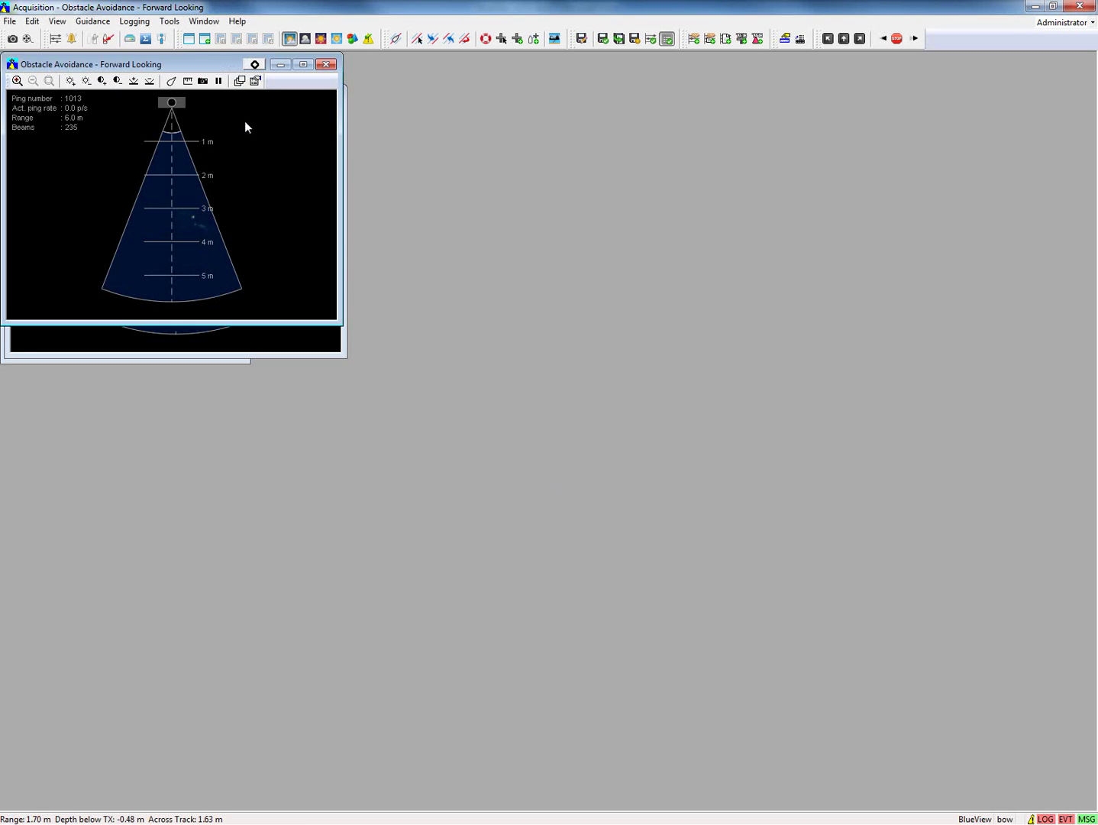
pyautogui.click(218, 63)
pyautogui.moveTo(218, 64); pyautogui.dragTo(234, 213)
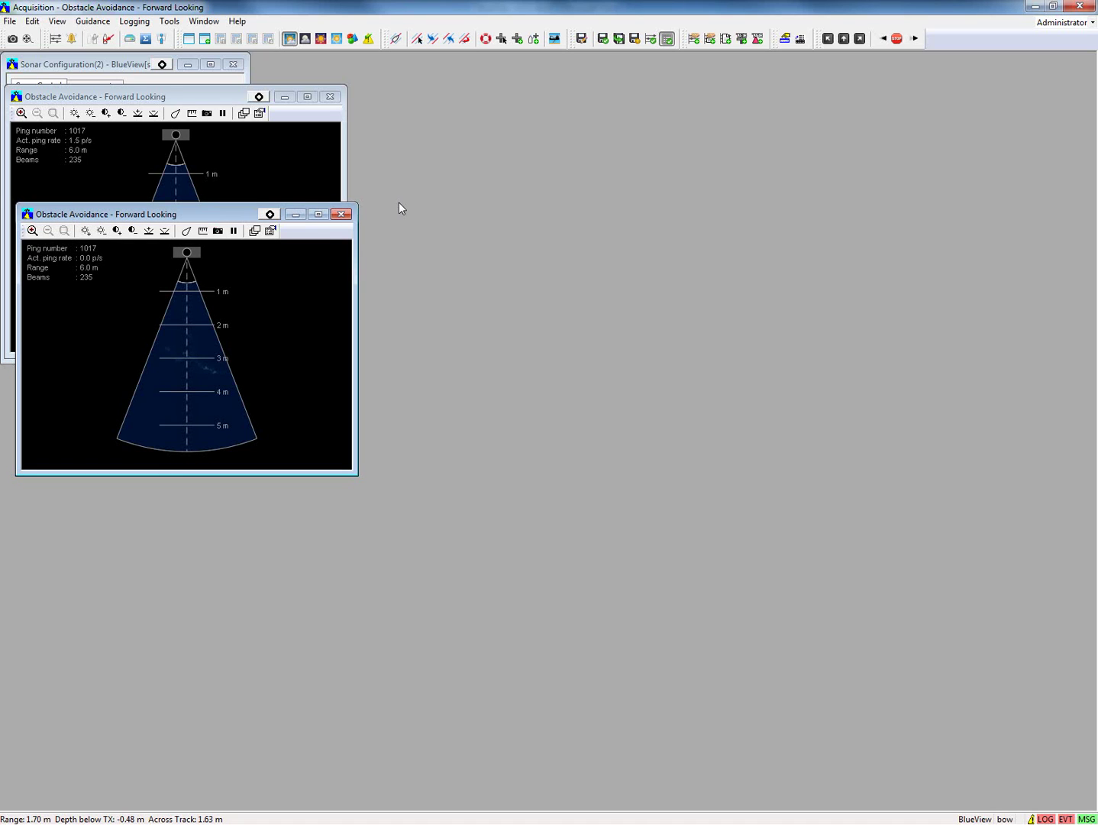
# Step: Add a standard Numerics display and a standard Raw Data display to the layout
pyautogui.rightClick(439, 159)
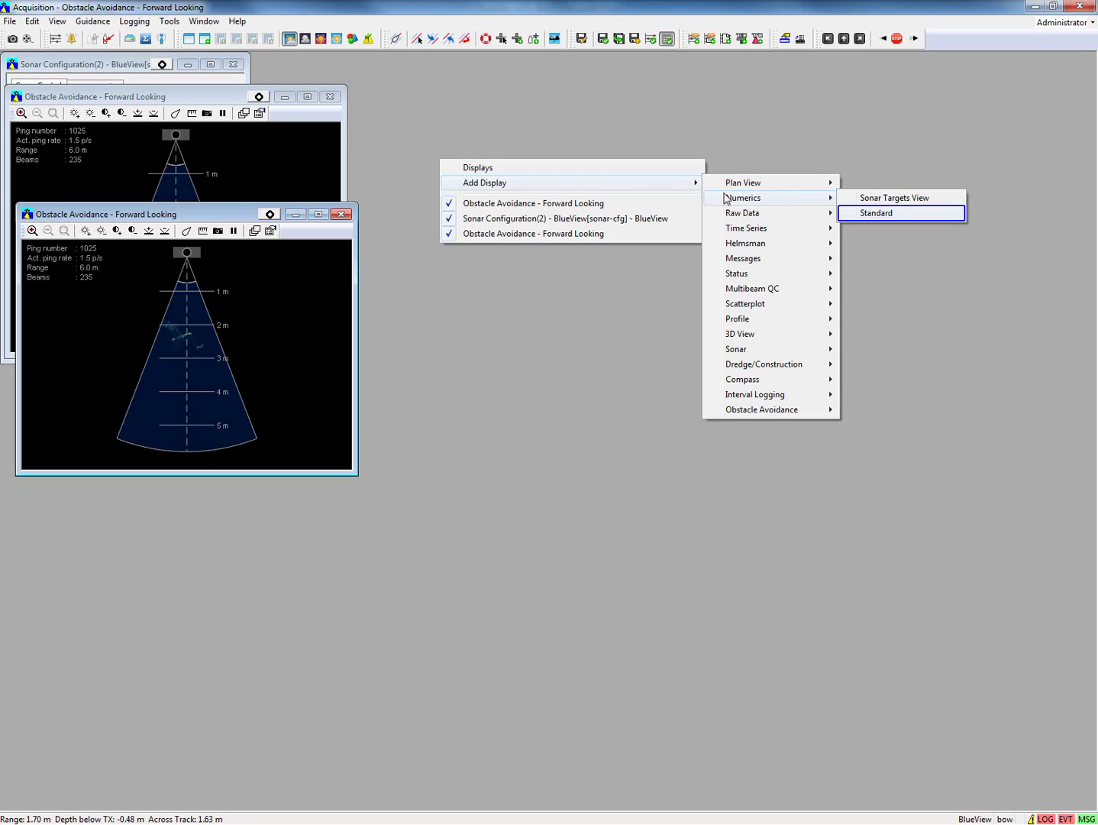
pyautogui.click(875, 214)
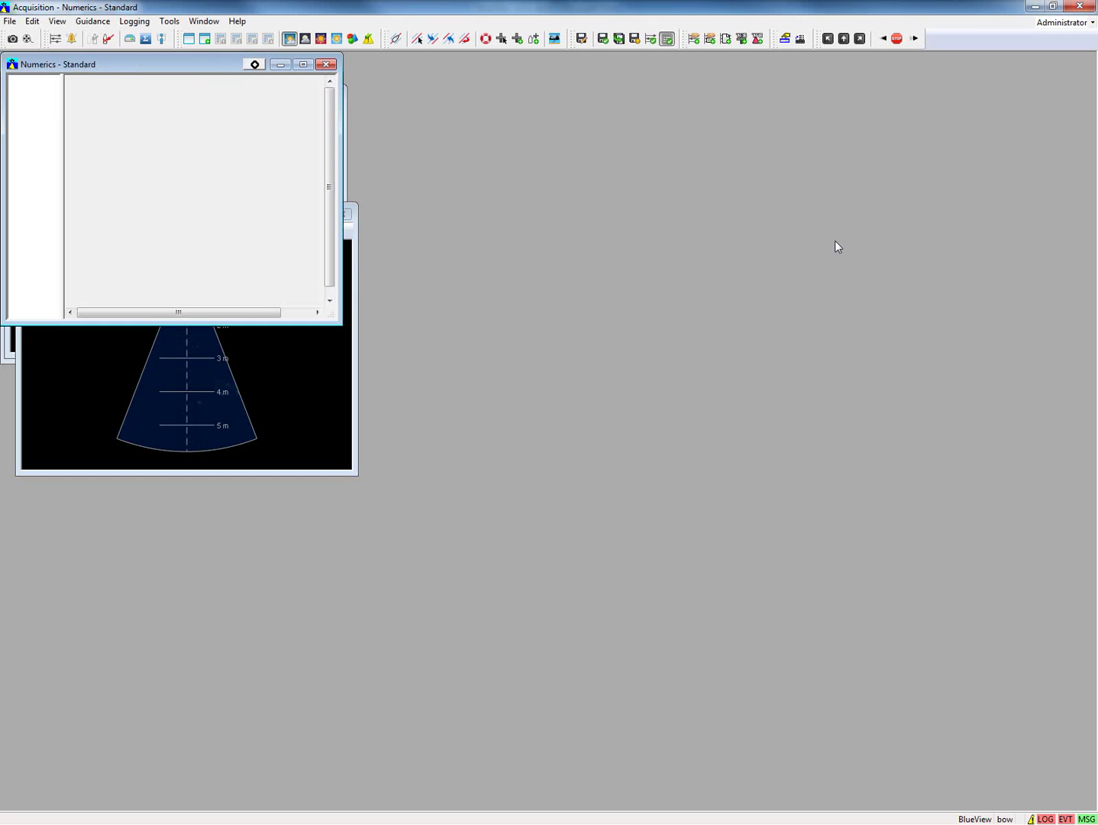
pyautogui.rightClick(522, 143)
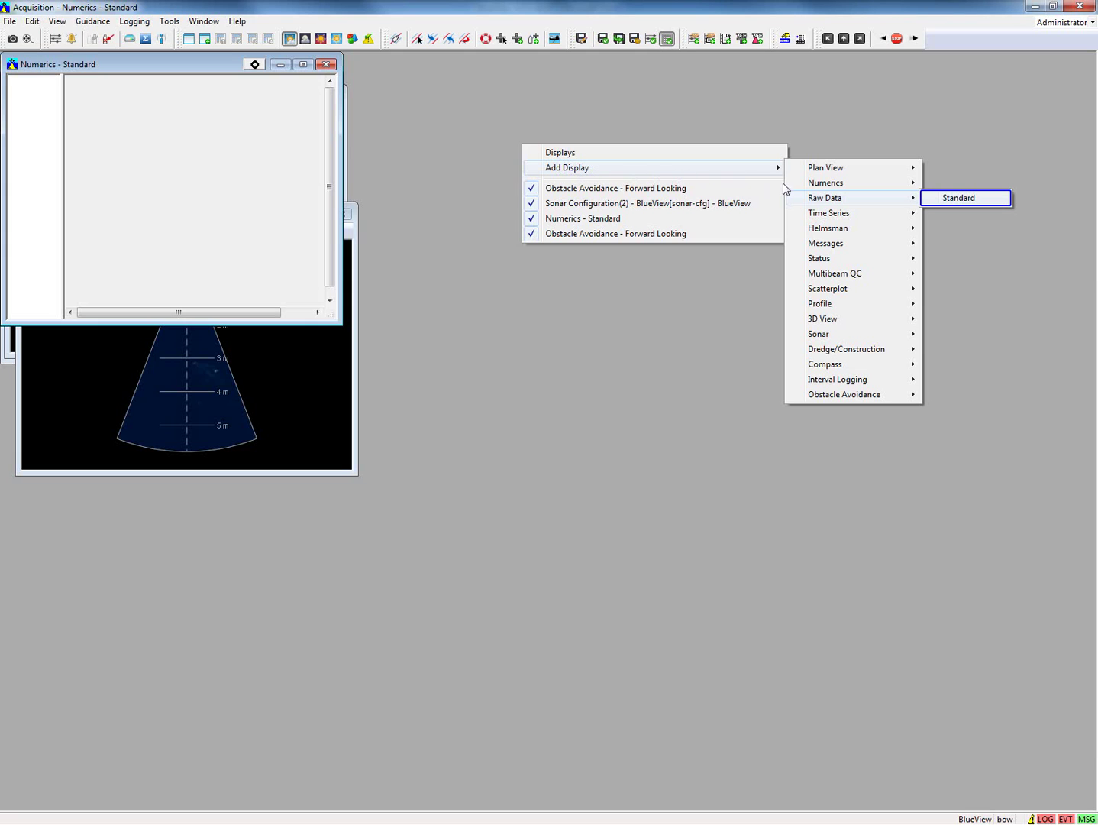
pyautogui.click(940, 200)
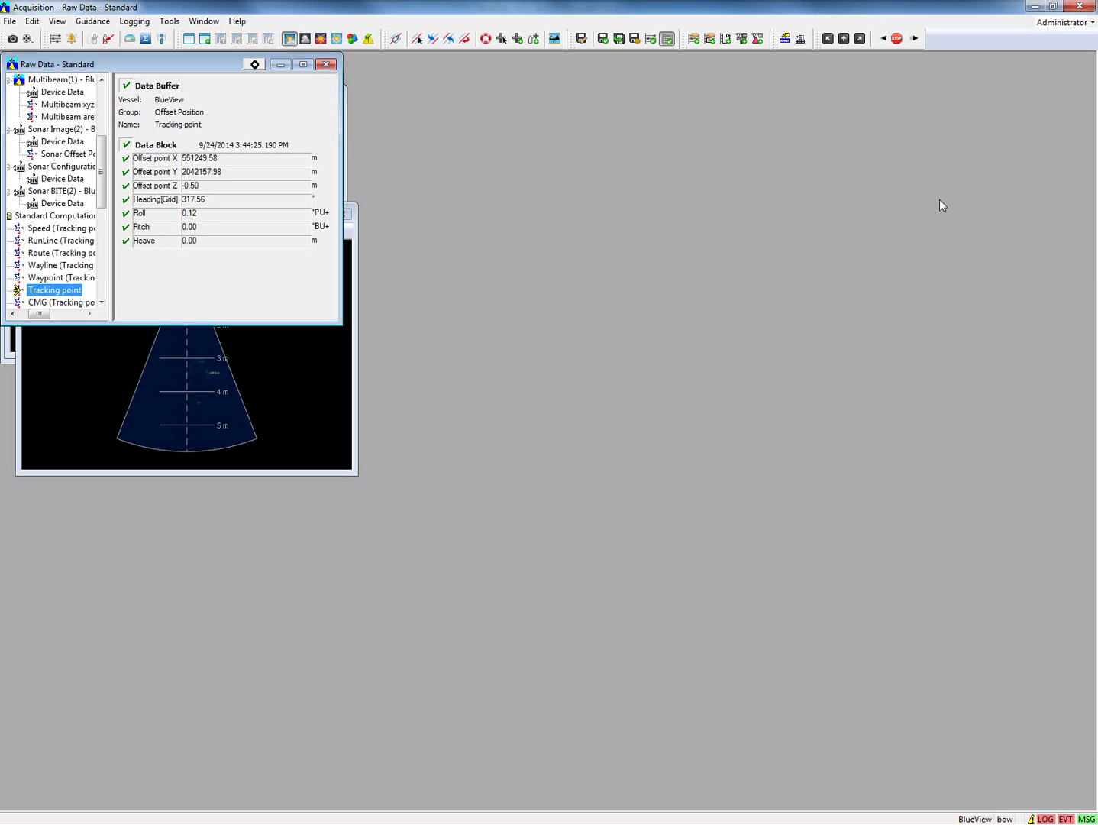
# Step: Add a Navigation plan view and an Online 3D view to the layout
pyautogui.rightClick(449, 162)
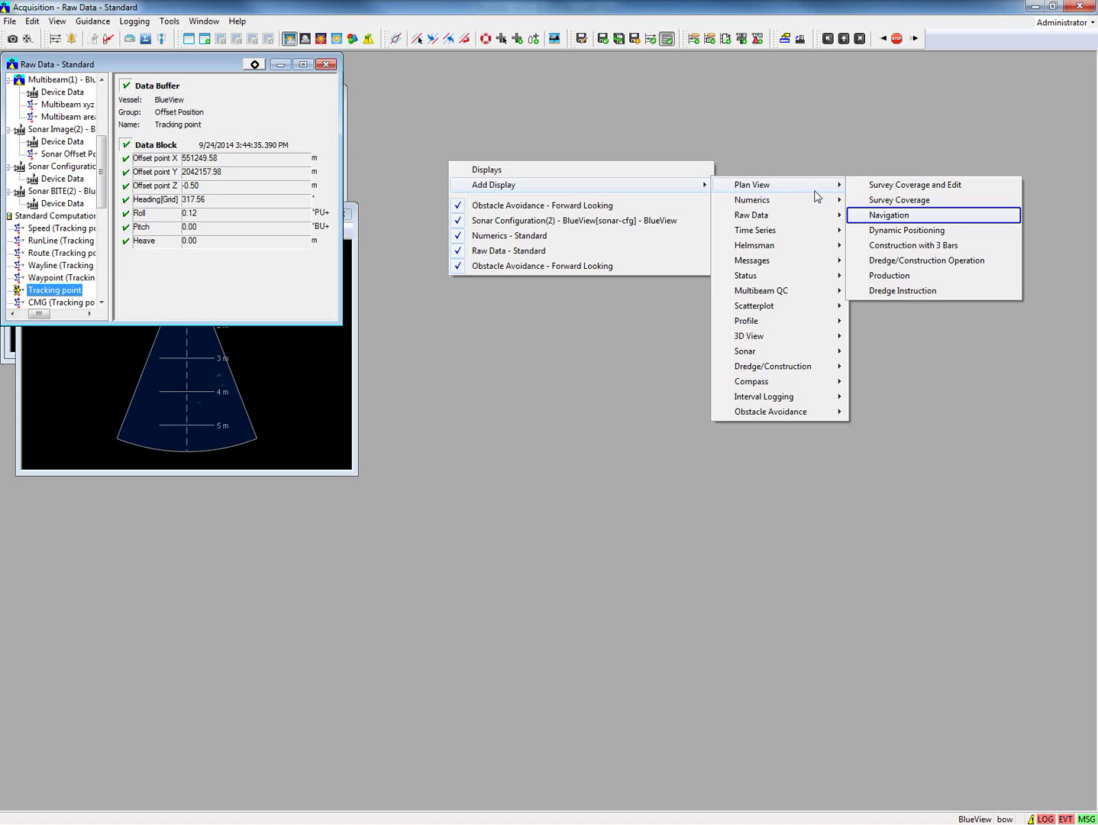
pyautogui.click(917, 217)
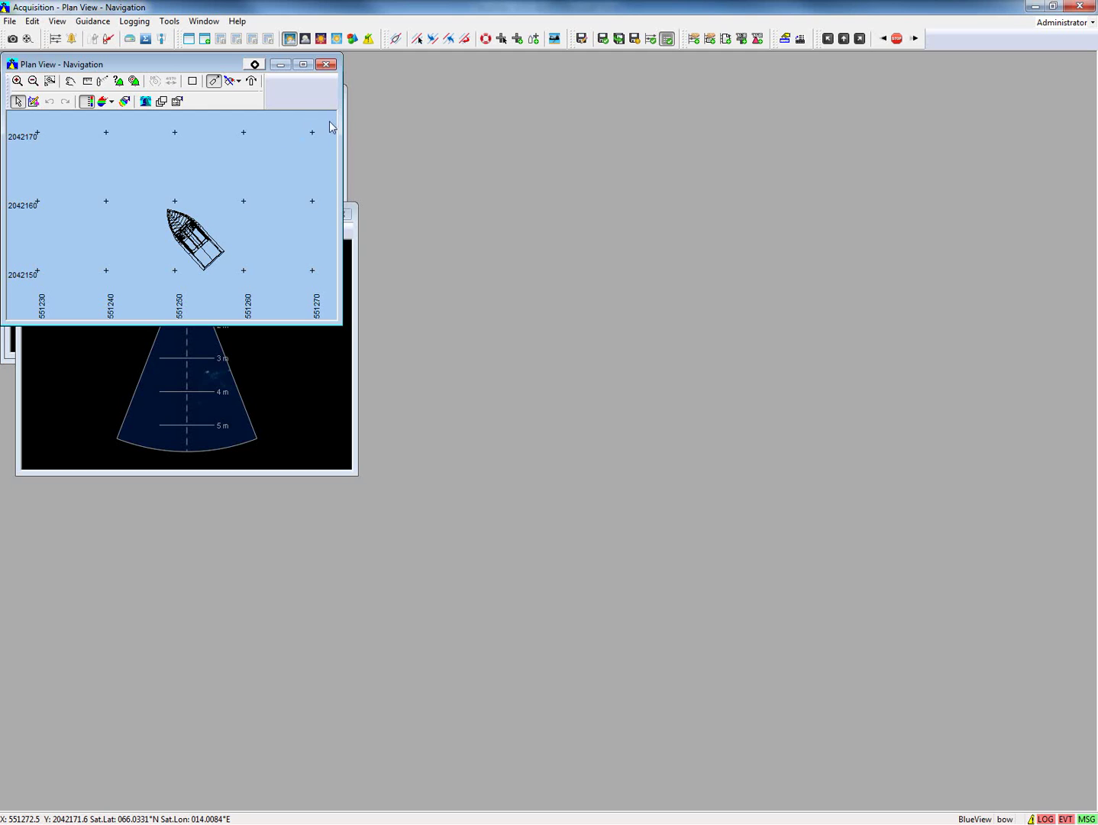
pyautogui.rightClick(482, 152)
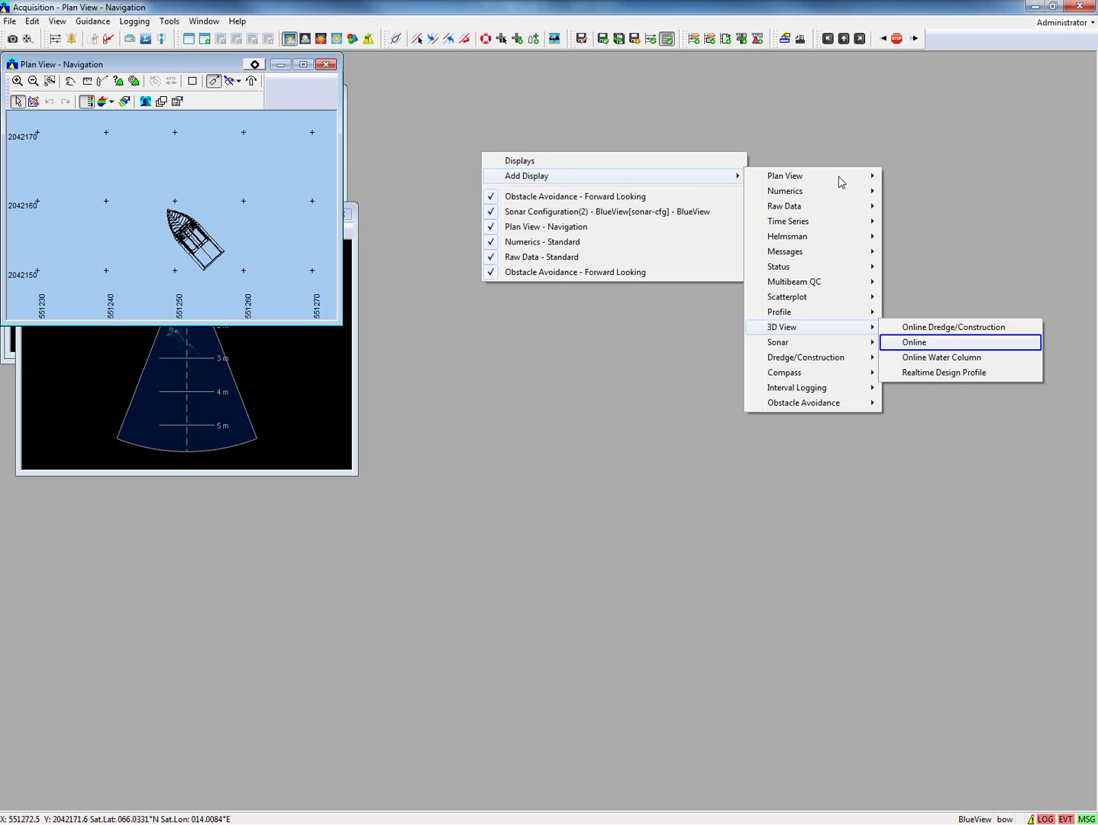
pyautogui.click(913, 342)
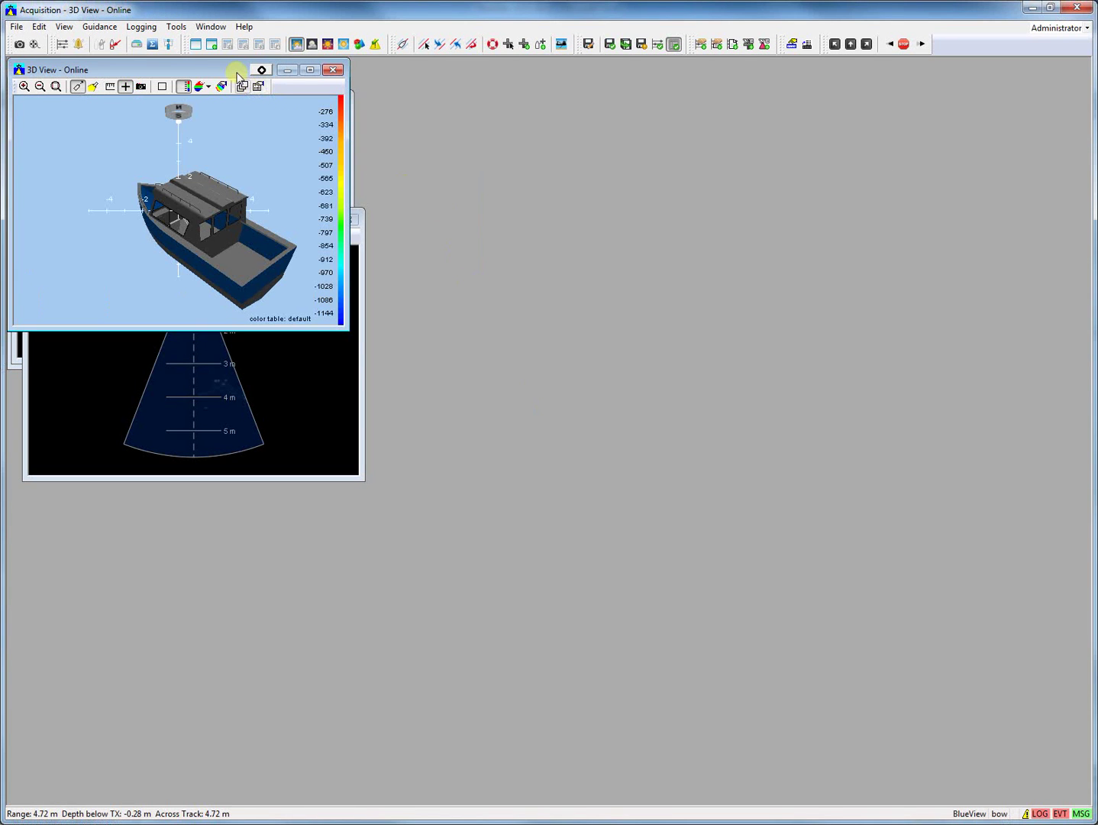
# Step: Spread out the stacked 3D View, Plan View, Raw Data and Numerics displays so each can be reached
pyautogui.moveTo(237, 75); pyautogui.dragTo(404, 330)
pyautogui.moveTo(216, 73); pyautogui.dragTo(191, 163)
pyautogui.moveTo(192, 71); pyautogui.dragTo(177, 384)
pyautogui.moveTo(200, 75); pyautogui.dragTo(165, 344)
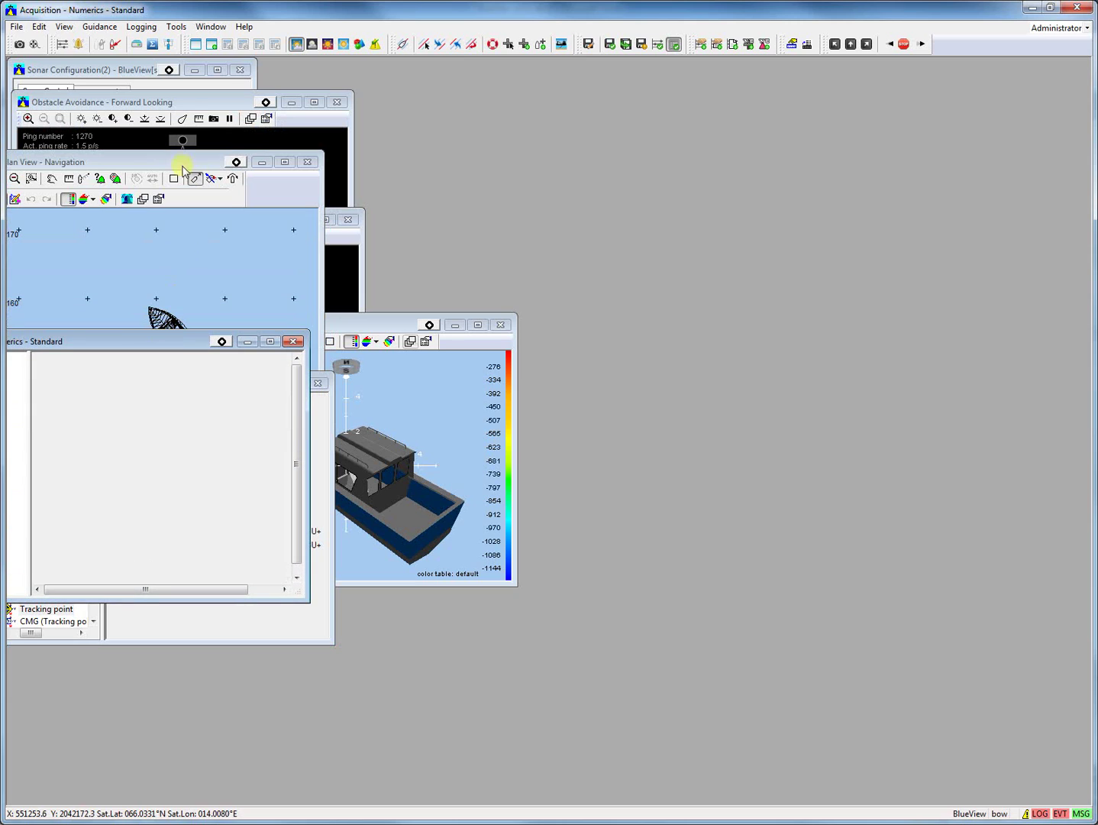
# Step: Dock the first Obstacle Avoidance Forward Looking display to the Right side of the workspace
pyautogui.click(191, 103)
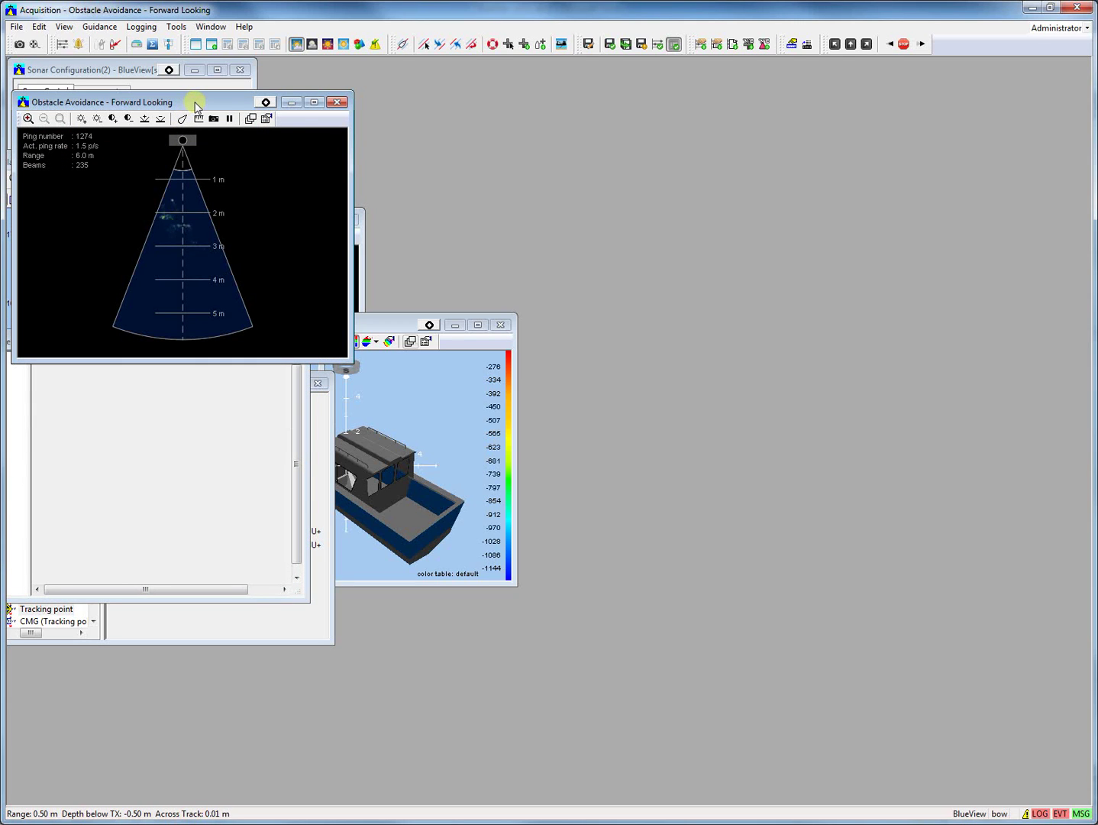
pyautogui.rightClick(196, 104)
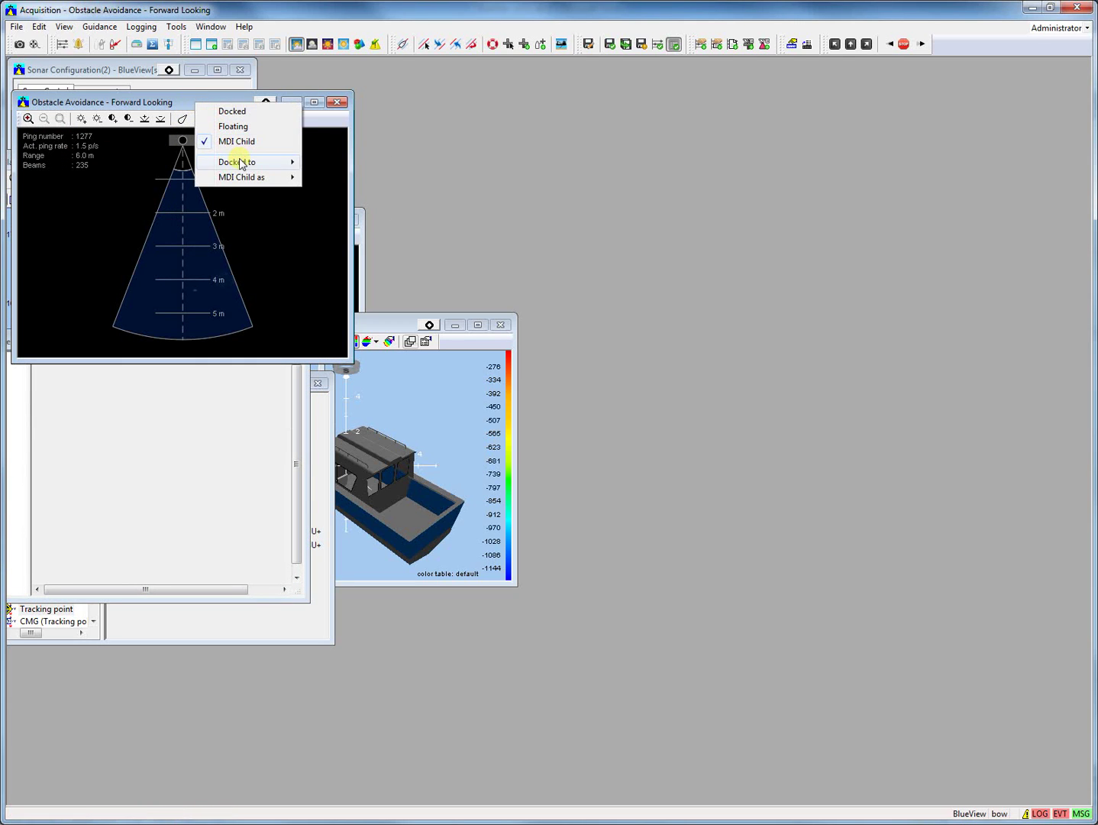
pyautogui.moveTo(252, 162)
pyautogui.click(333, 207)
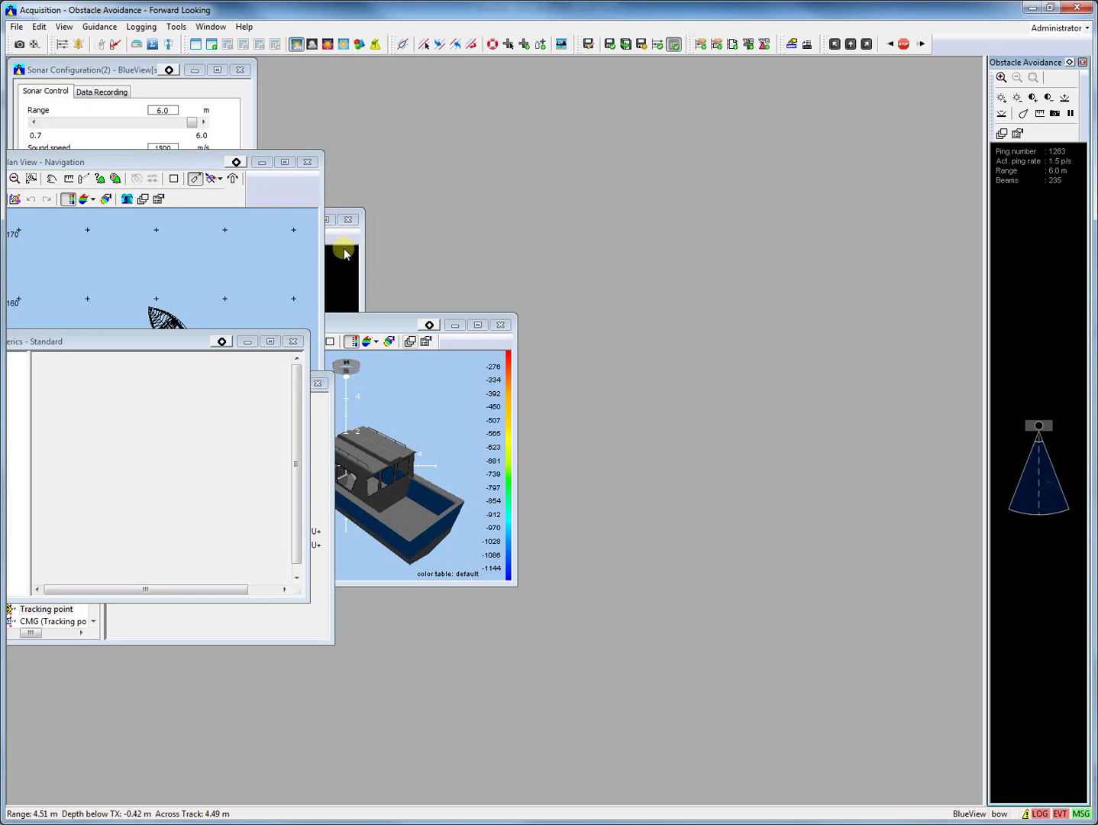
# Step: Dock the second Obstacle Avoidance Forward Looking display to the Right, beside the one already docked
pyautogui.click(341, 242)
pyautogui.rightClick(242, 223)
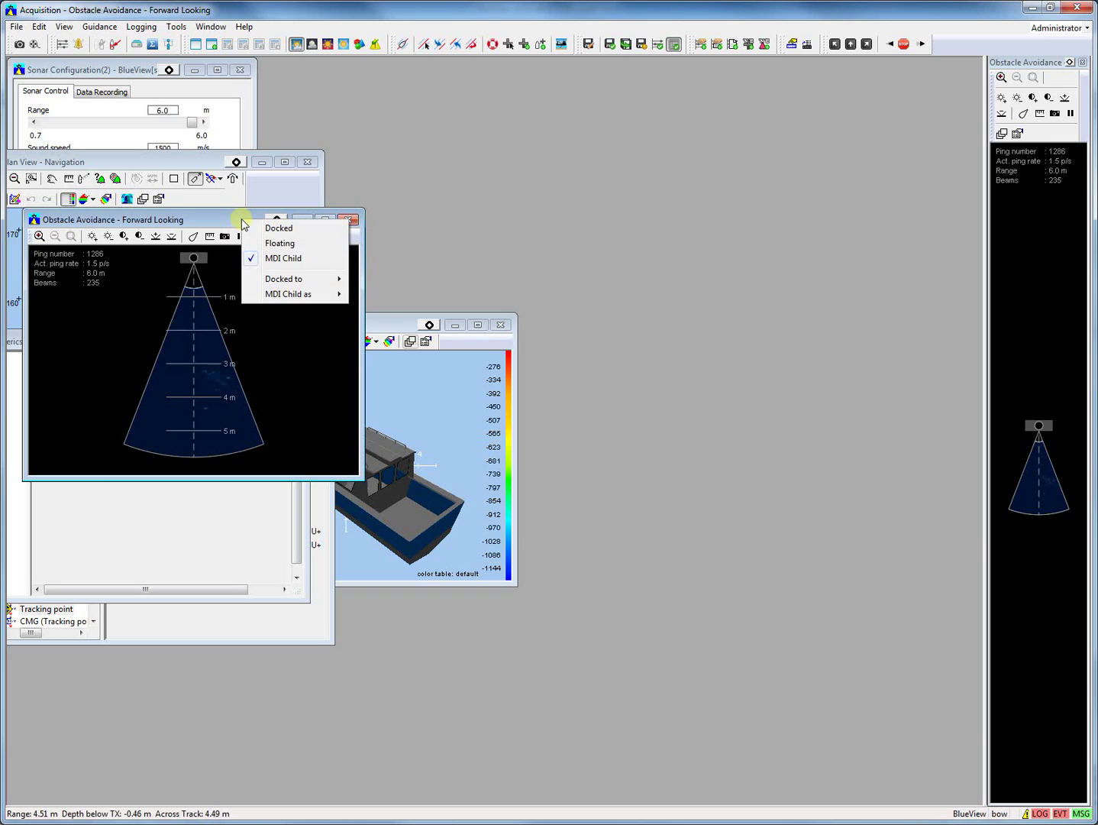
pyautogui.moveTo(330, 287)
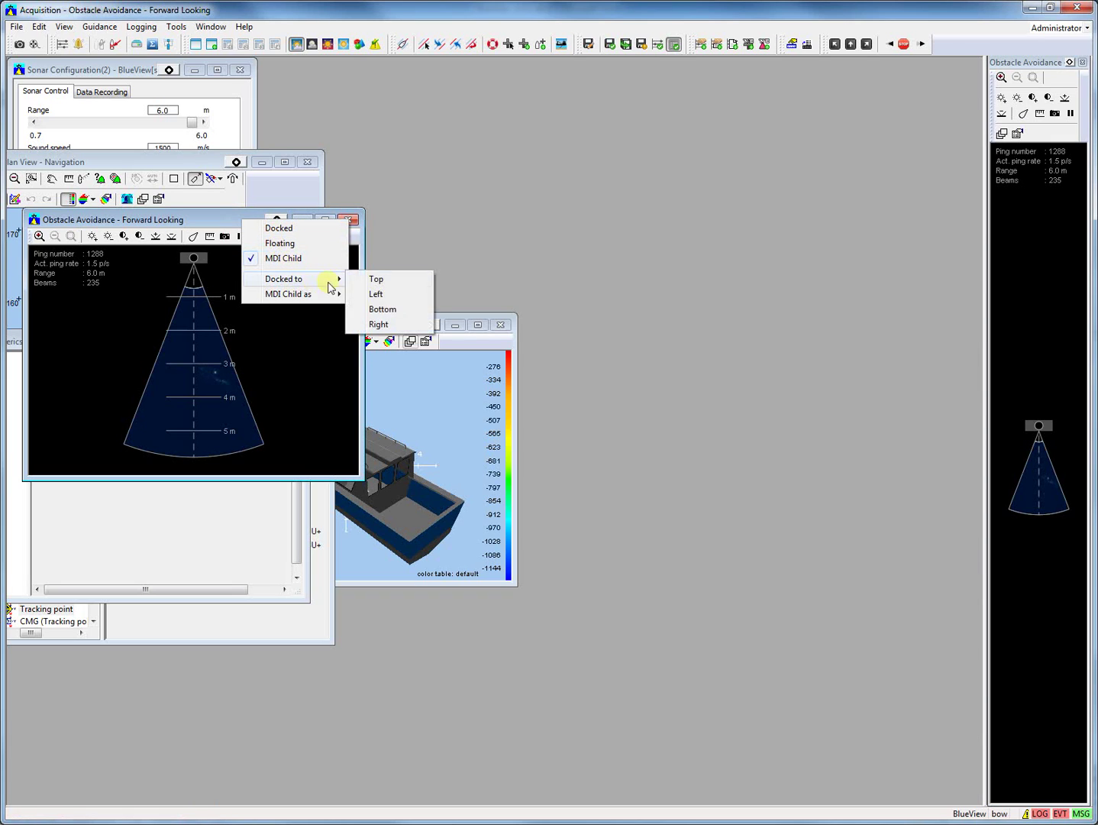
pyautogui.click(391, 324)
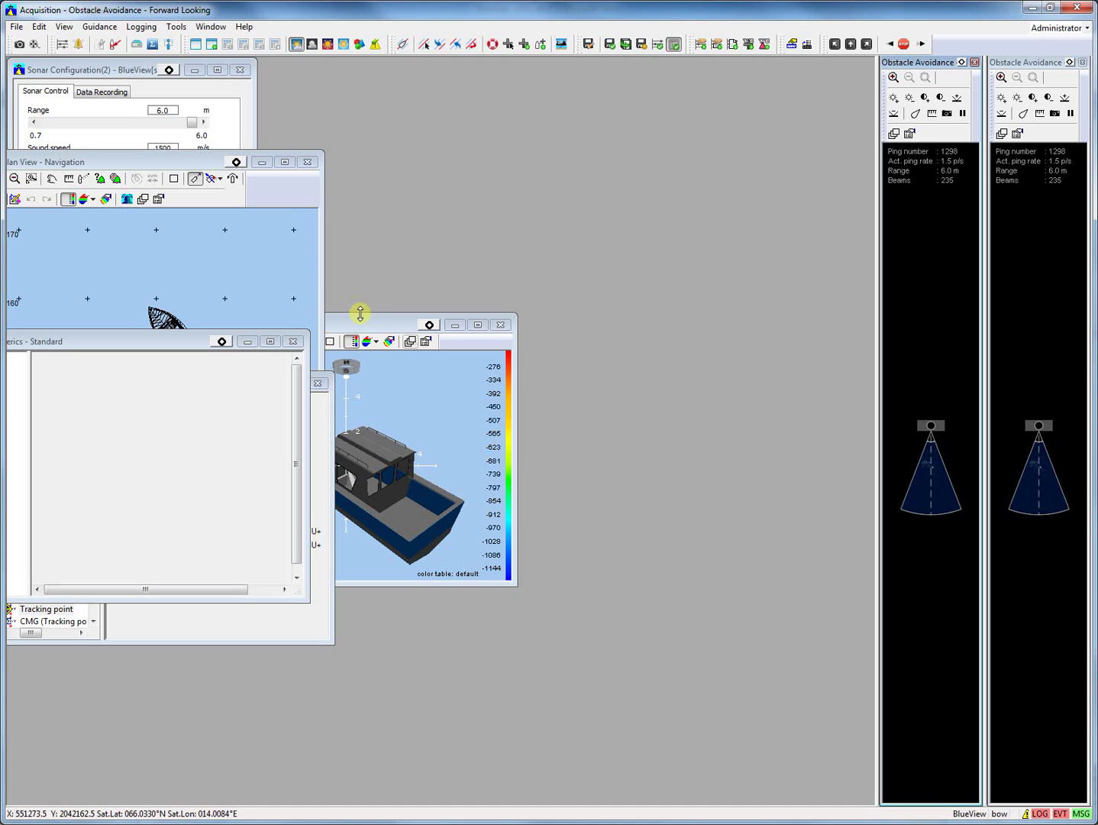
# Step: Dock the 3D View - Online display to the Top of the workspace
pyautogui.click(362, 320)
pyautogui.rightClick(363, 319)
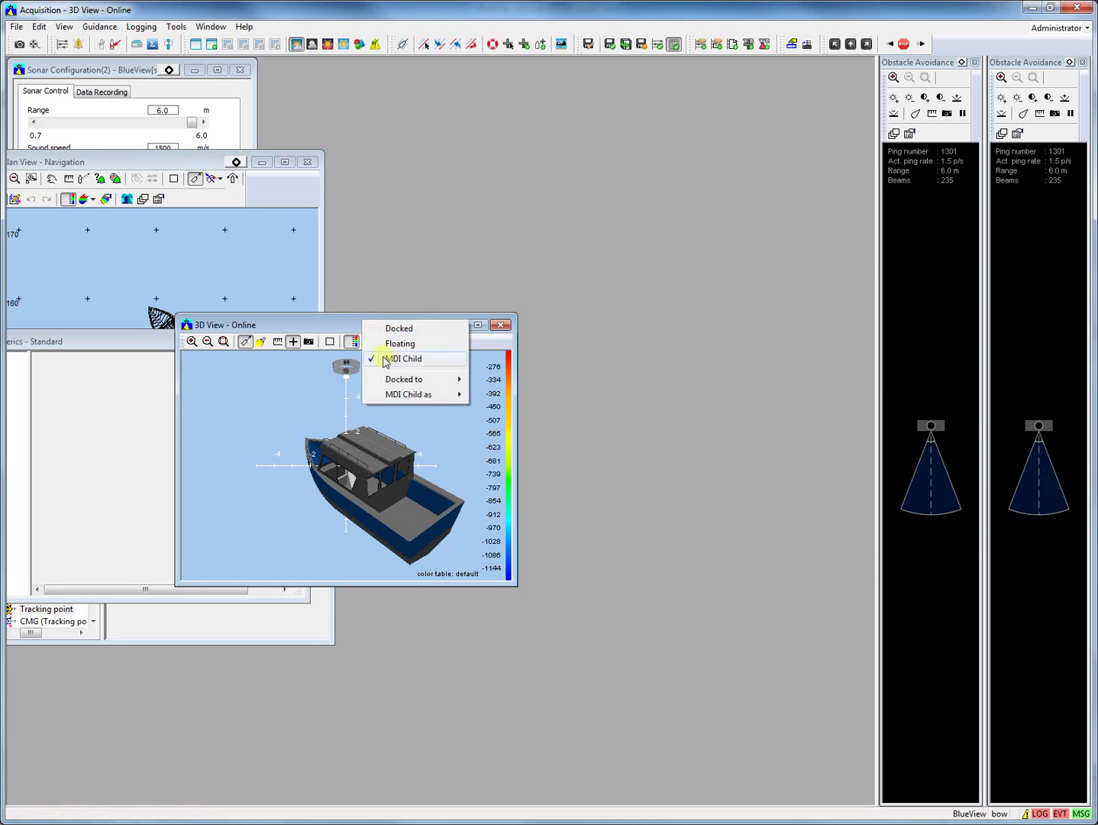
pyautogui.moveTo(417, 380)
pyautogui.click(492, 379)
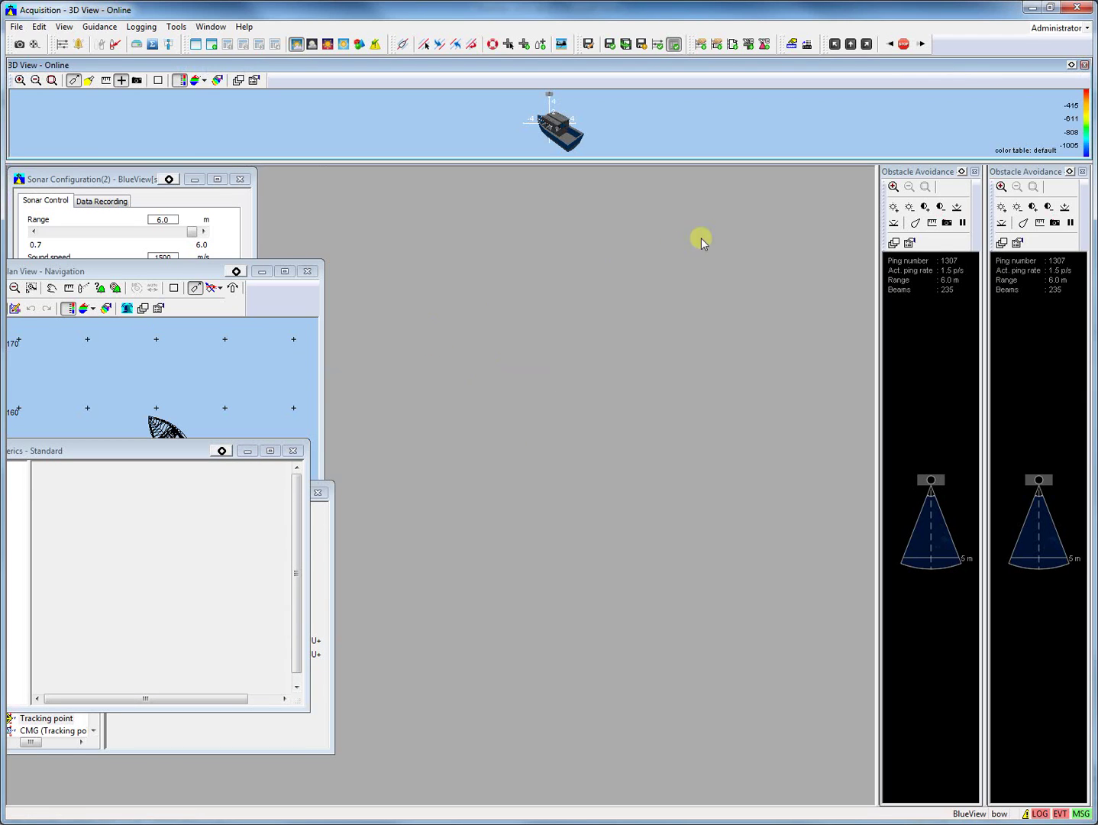
# Step: Stack the two docked Obstacle Avoidance displays one above the other in a single column and widen that column
pyautogui.moveTo(931, 174); pyautogui.dragTo(1041, 410)
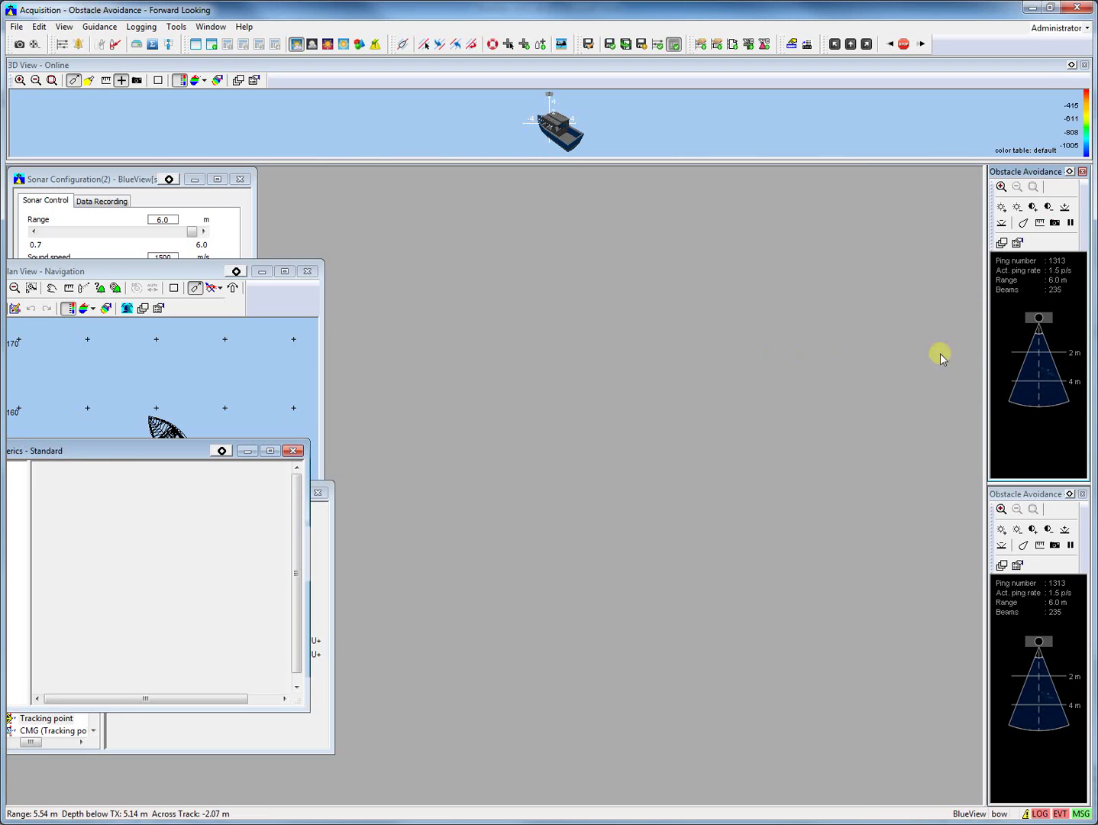
pyautogui.moveTo(984, 354); pyautogui.dragTo(878, 371)
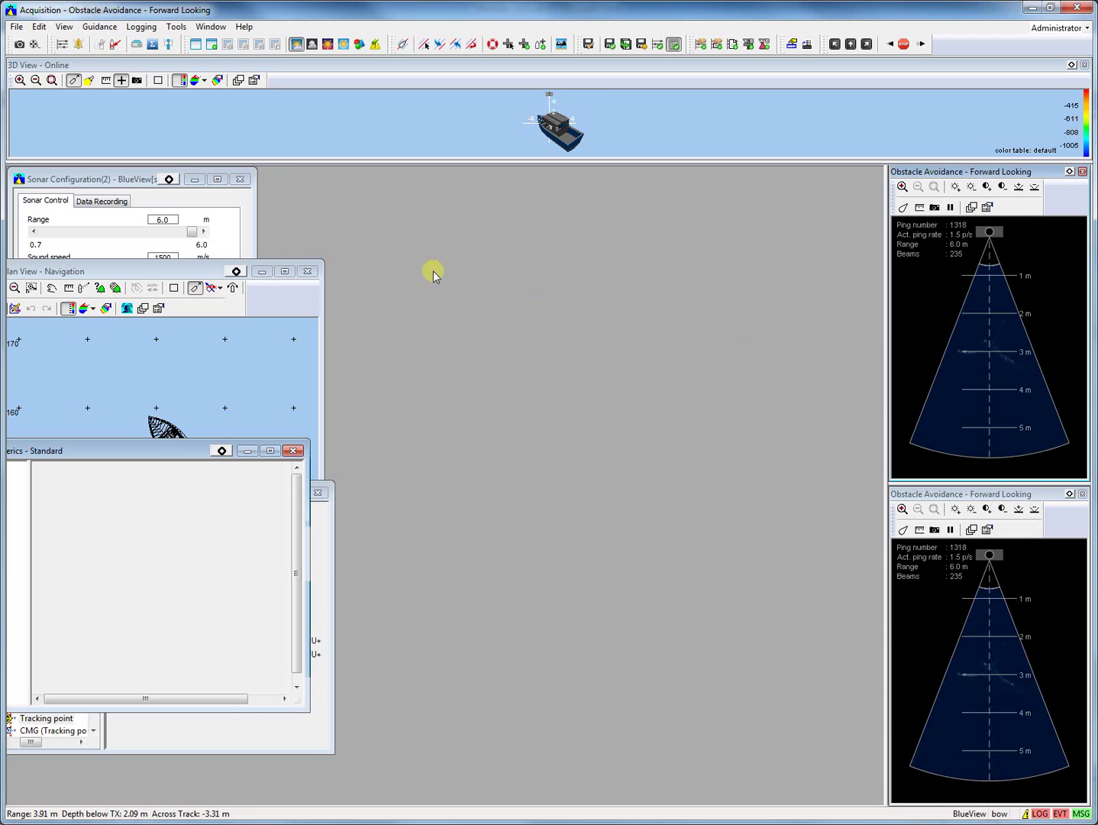
# Step: Dock the Numerics - Standard display to the Left of the workspace
pyautogui.rightClick(198, 453)
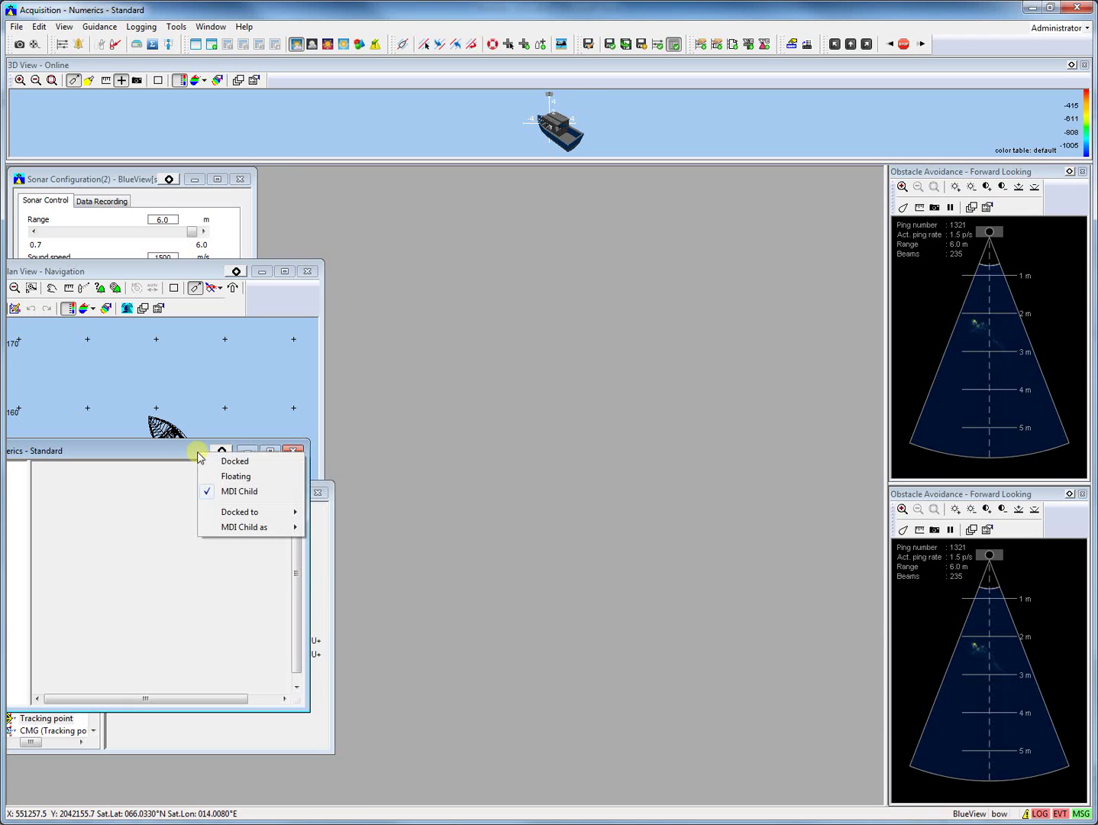
pyautogui.moveTo(248, 516)
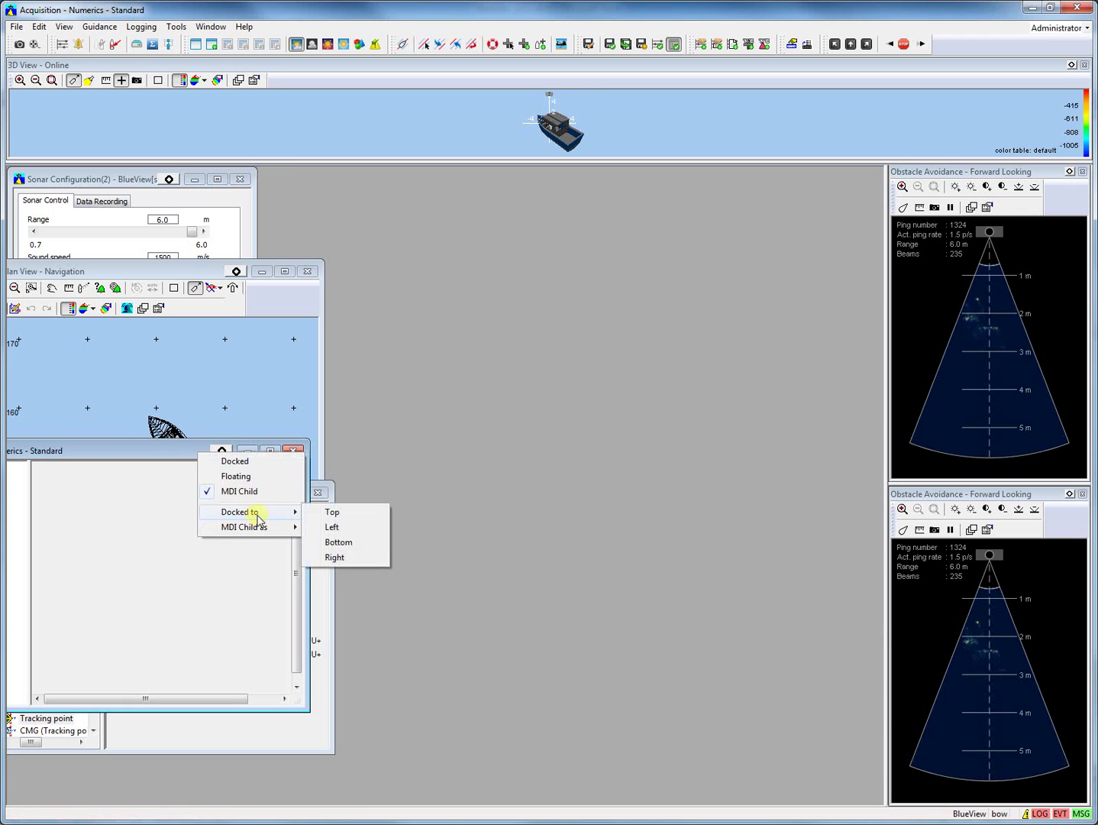
pyautogui.click(330, 527)
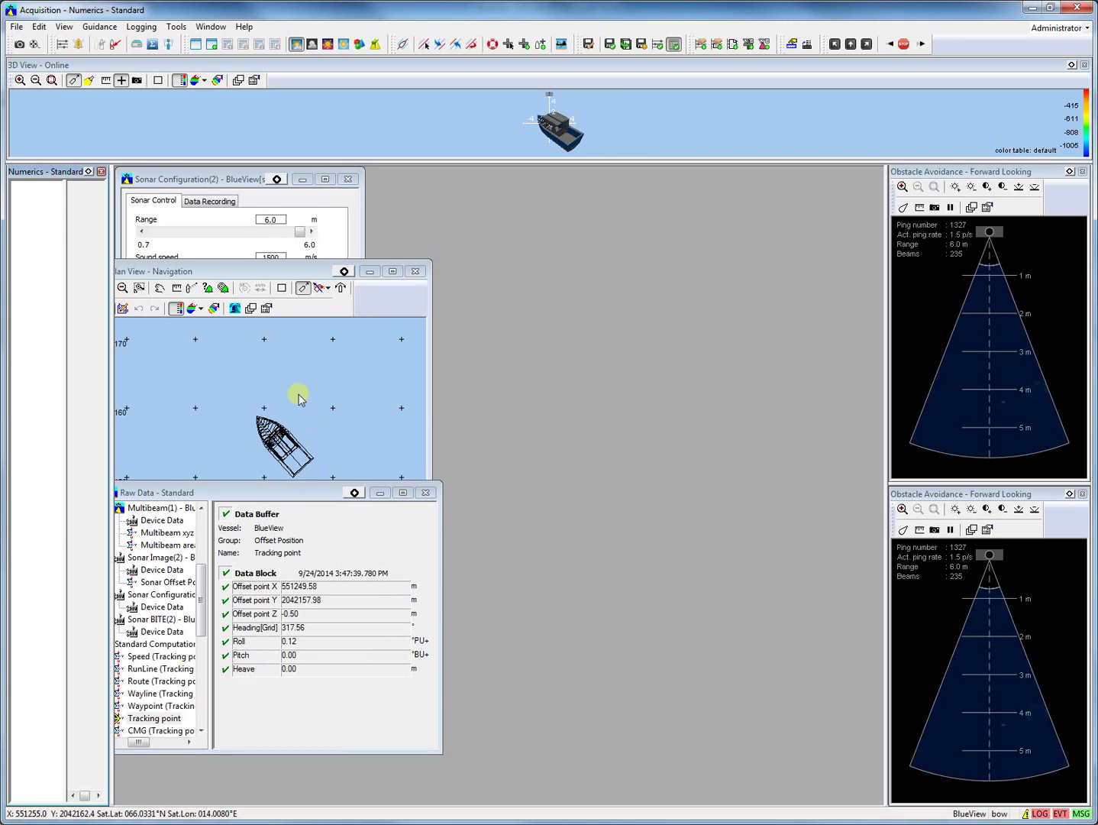
# Step: Dock the Sonar Configuration display to the Left, above Numerics in the same column, and widen the column to show all its settings
pyautogui.rightClick(247, 183)
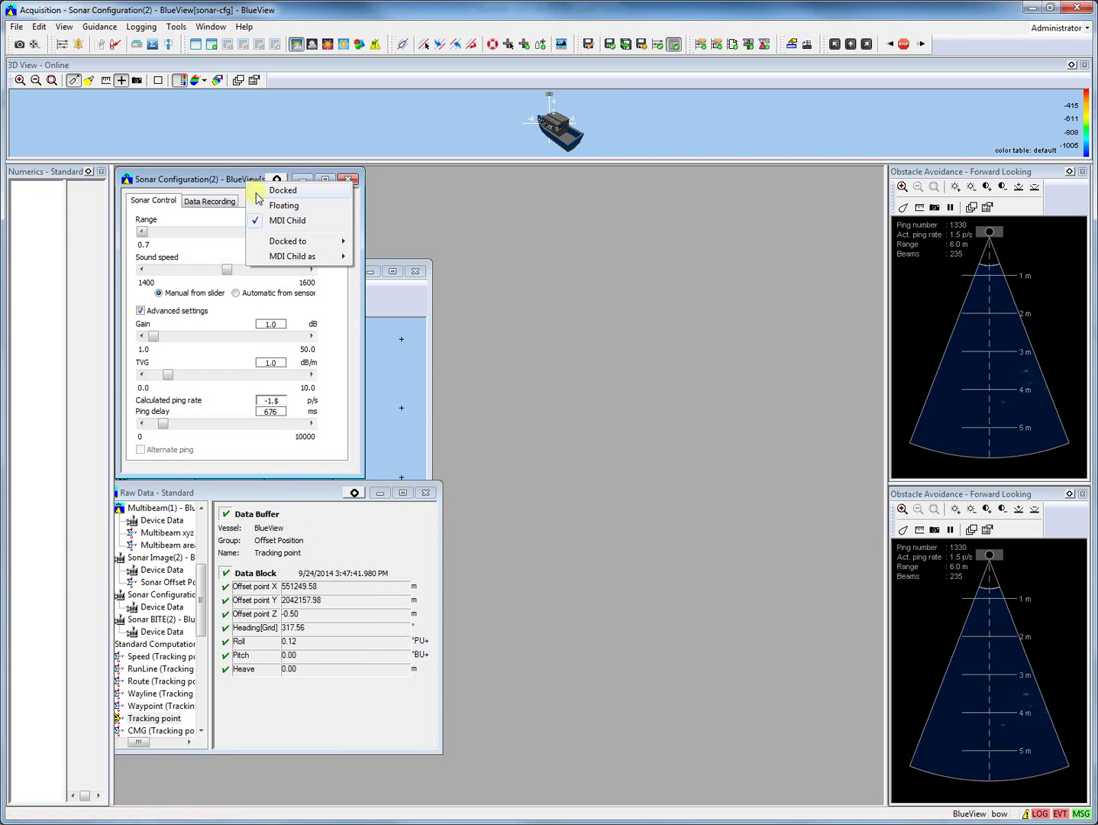
pyautogui.moveTo(282, 240)
pyautogui.click(368, 256)
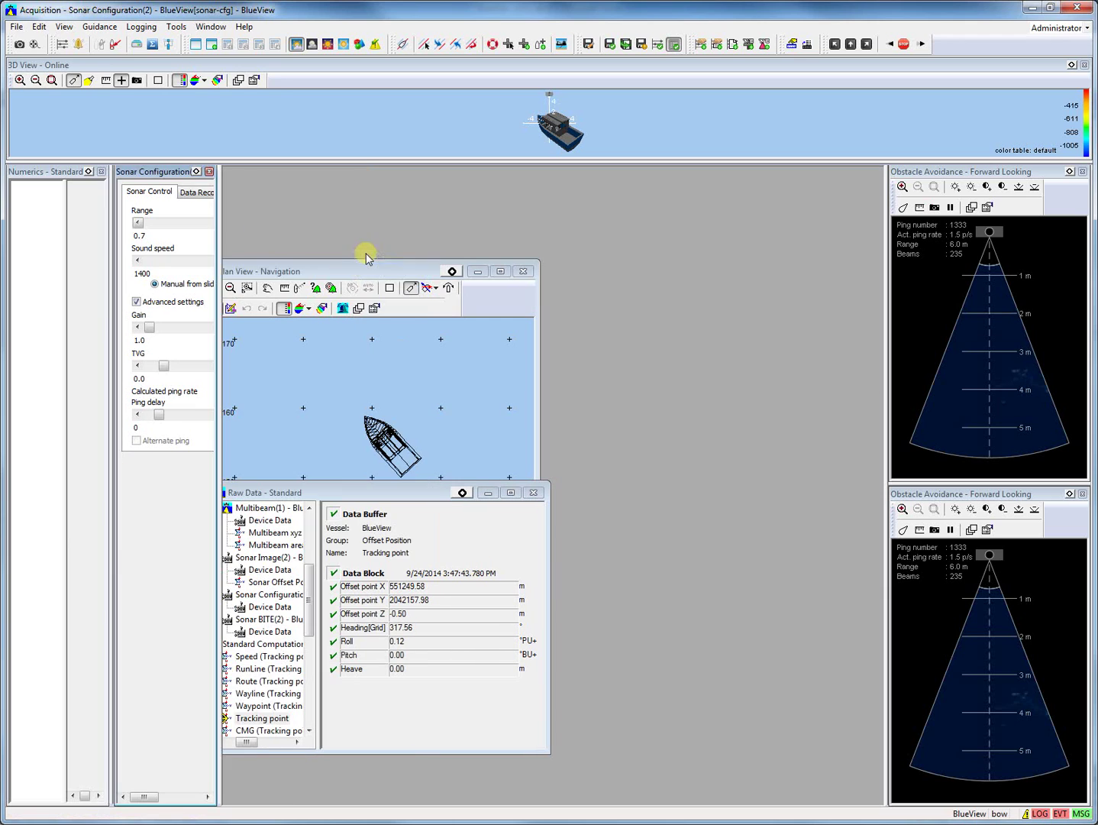
pyautogui.moveTo(184, 172); pyautogui.dragTo(68, 180)
pyautogui.moveTo(112, 356); pyautogui.dragTo(286, 374)
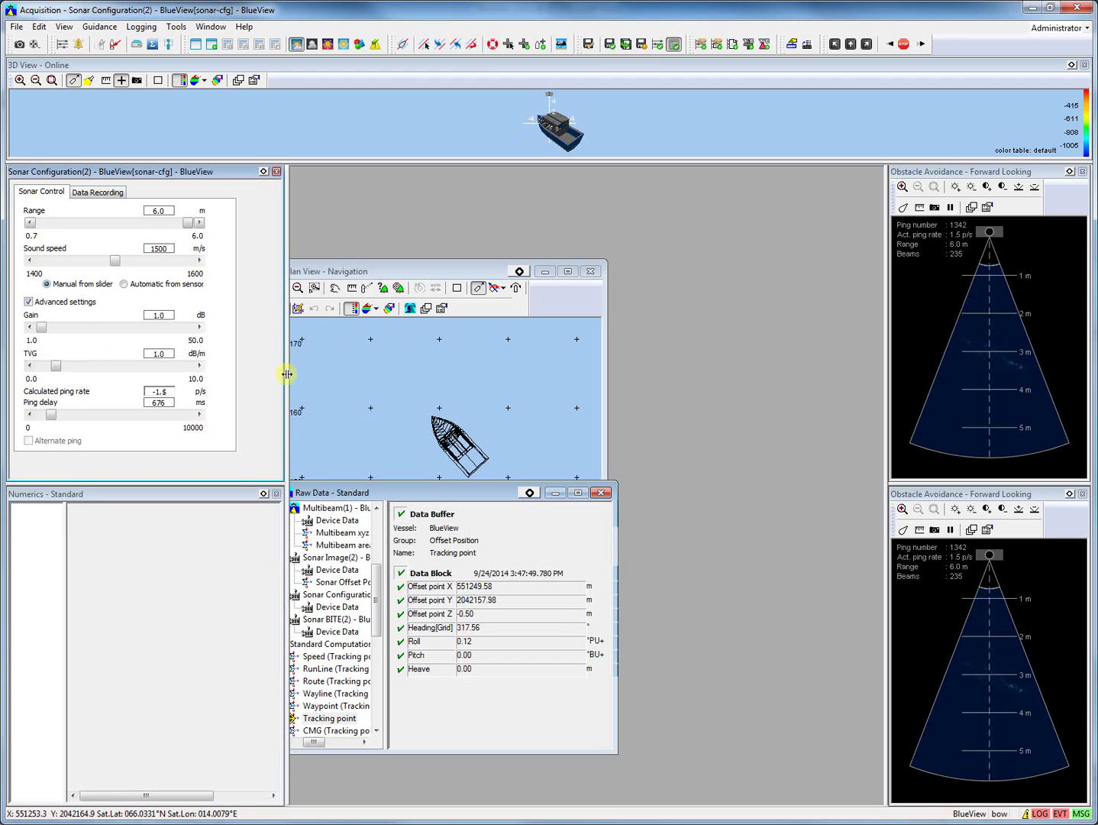
# Step: Maximize the Navigation Plan View in the remaining central area and increase the height of the docked 3D View
pyautogui.click(390, 370)
pyautogui.click(431, 271)
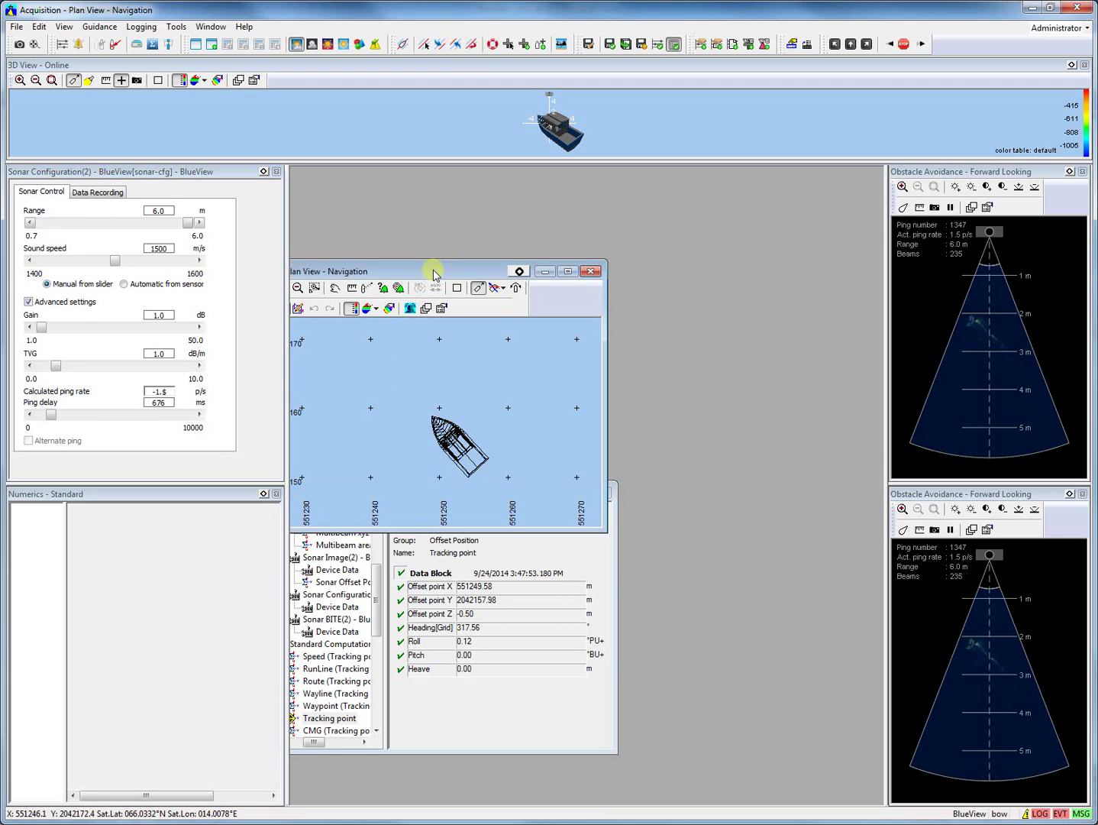
pyautogui.click(566, 273)
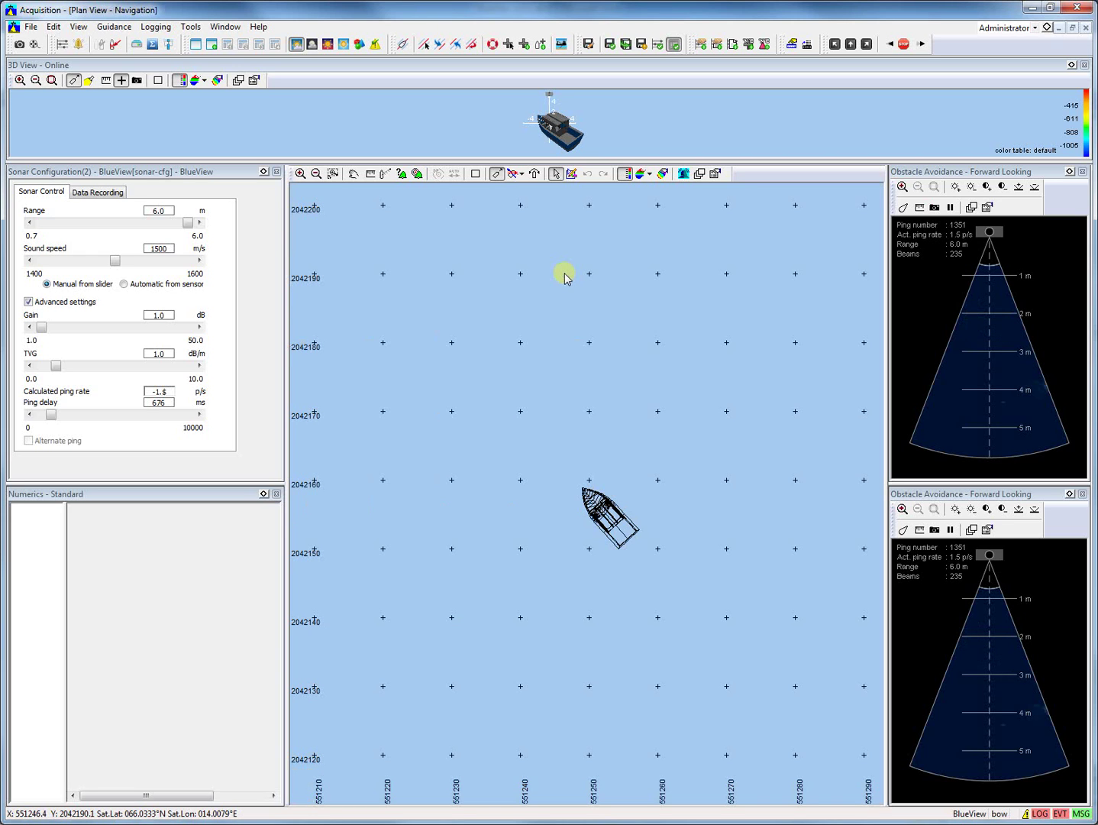
pyautogui.moveTo(556, 161); pyautogui.dragTo(555, 252)
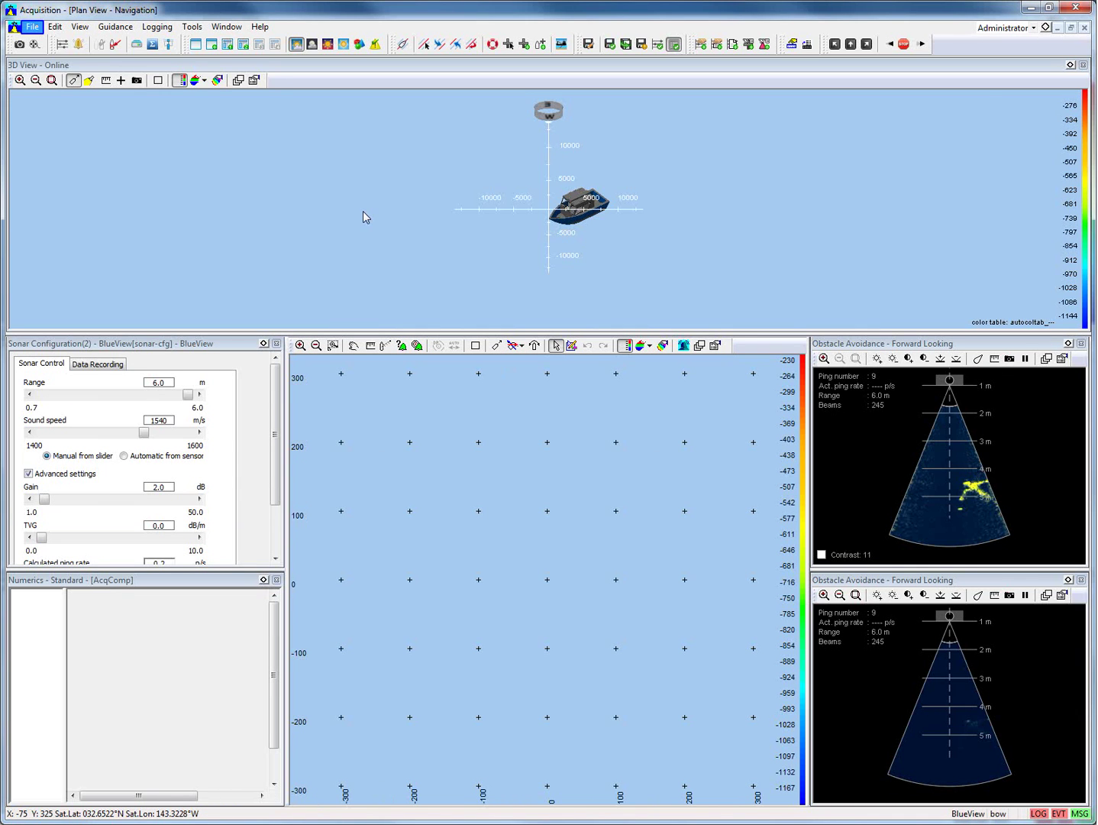
# Step: Save the Acquisition layout under the new name "blueview real time back up"
pyautogui.click(35, 27)
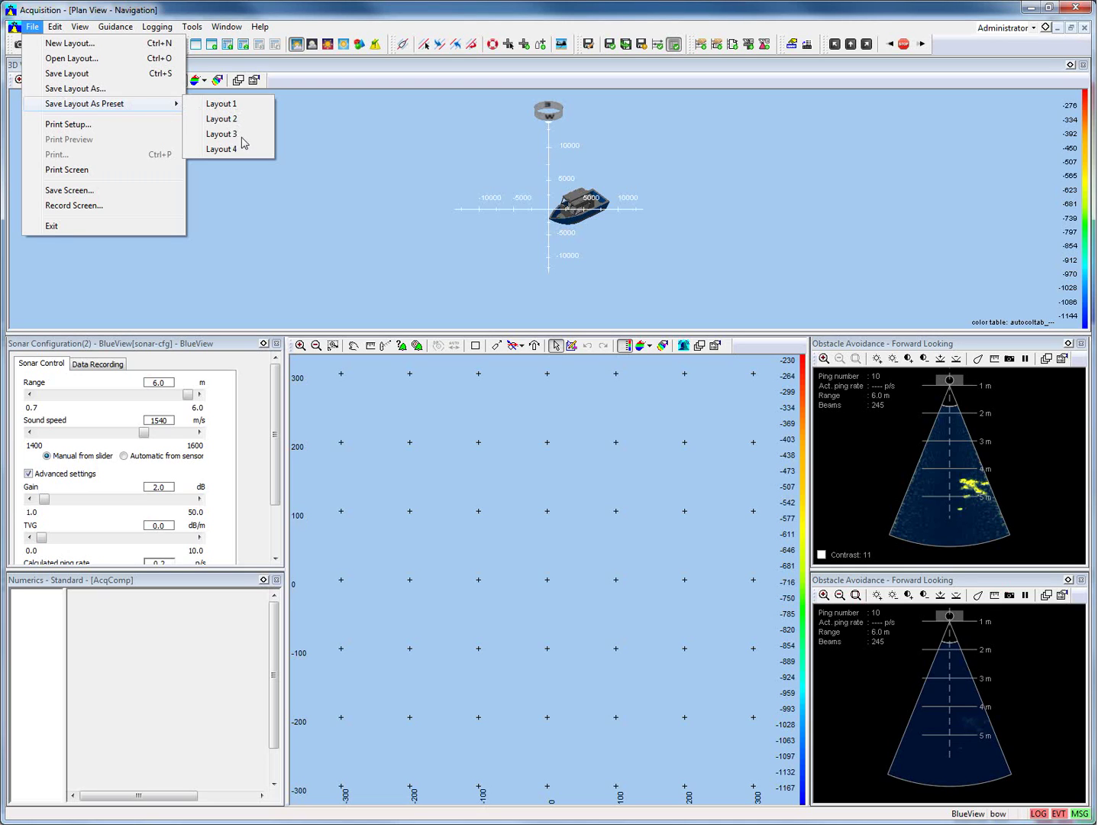
pyautogui.click(316, 123)
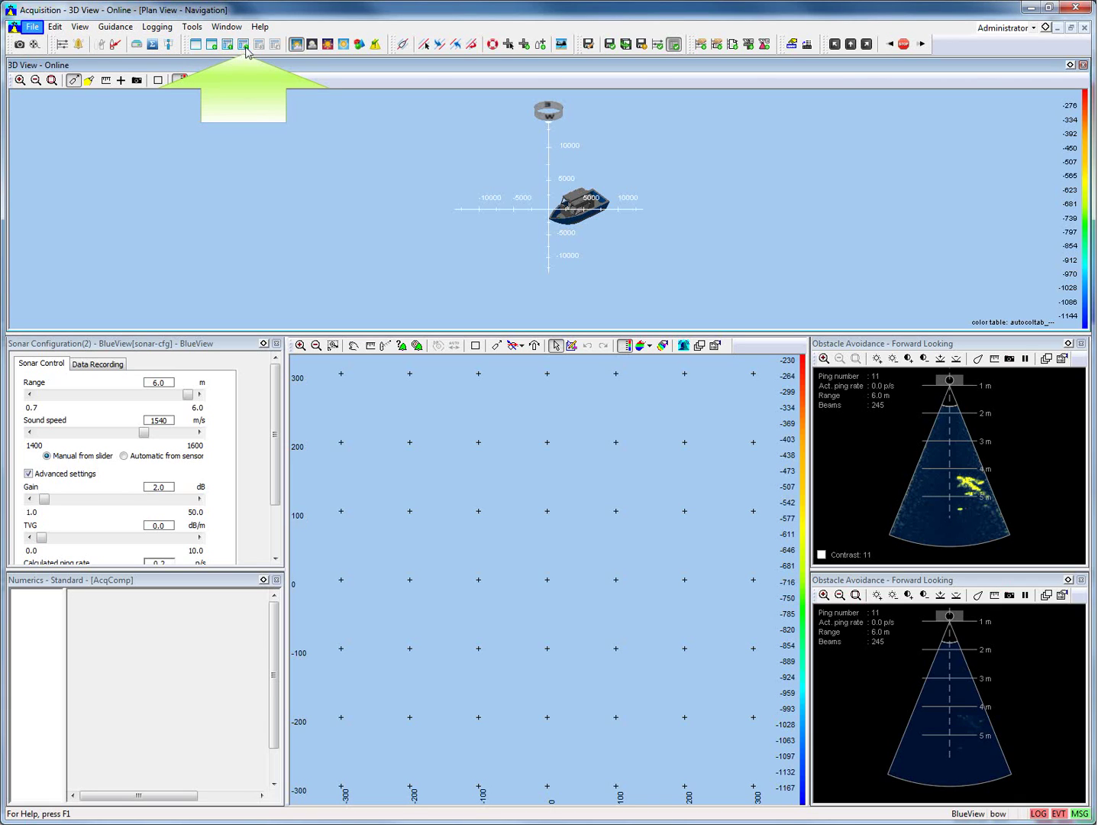
pyautogui.click(32, 27)
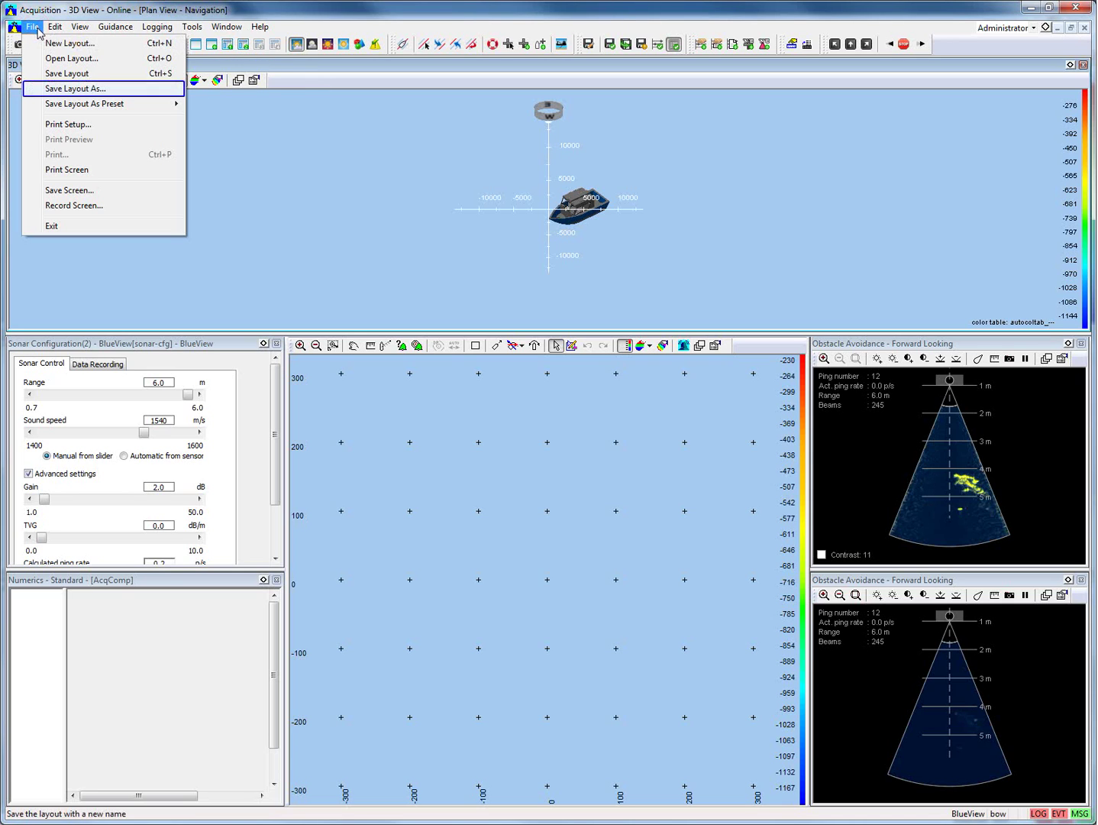
pyautogui.click(65, 89)
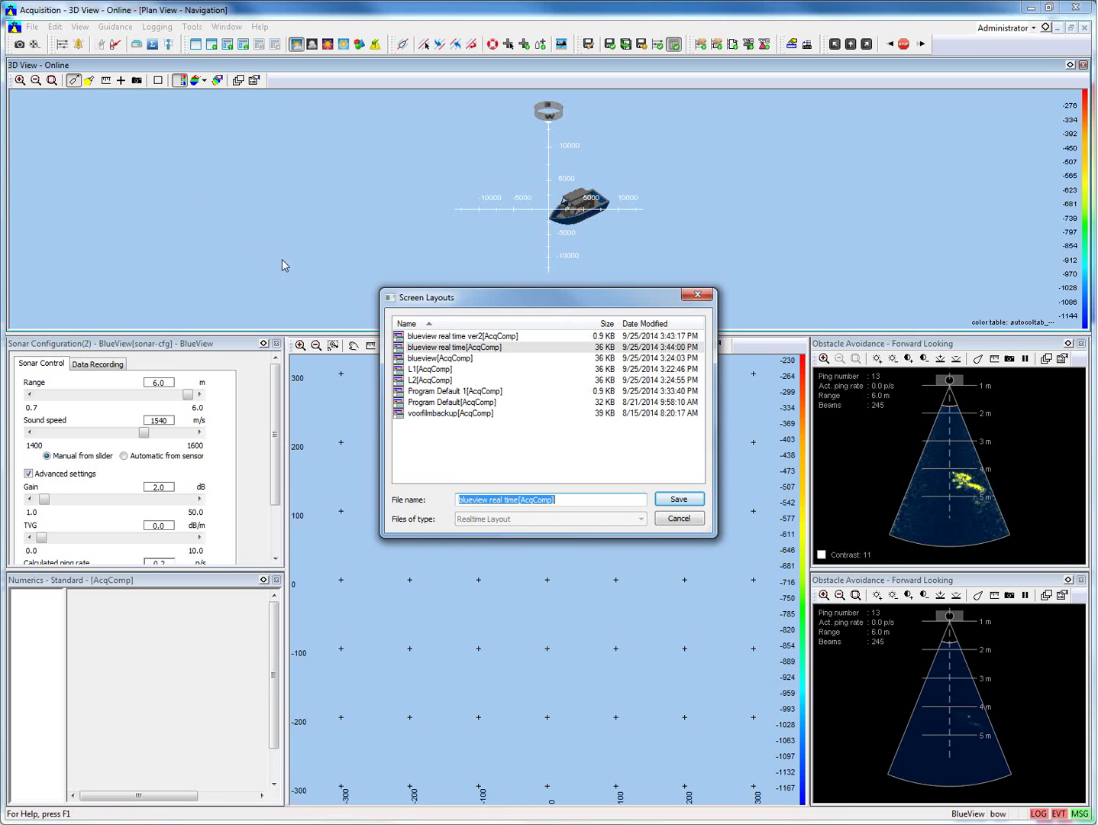
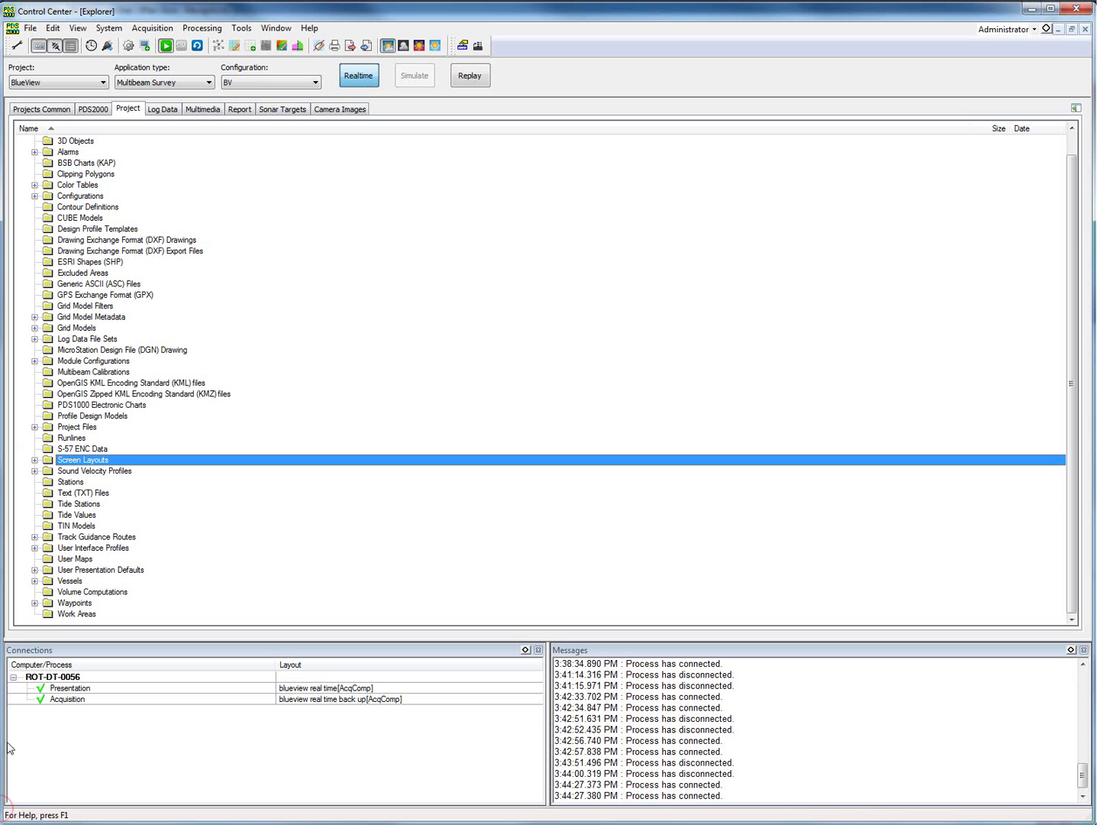
# Step: In the Control Center, examine the options for adding a presentation in the Connections list
pyautogui.click(126, 687)
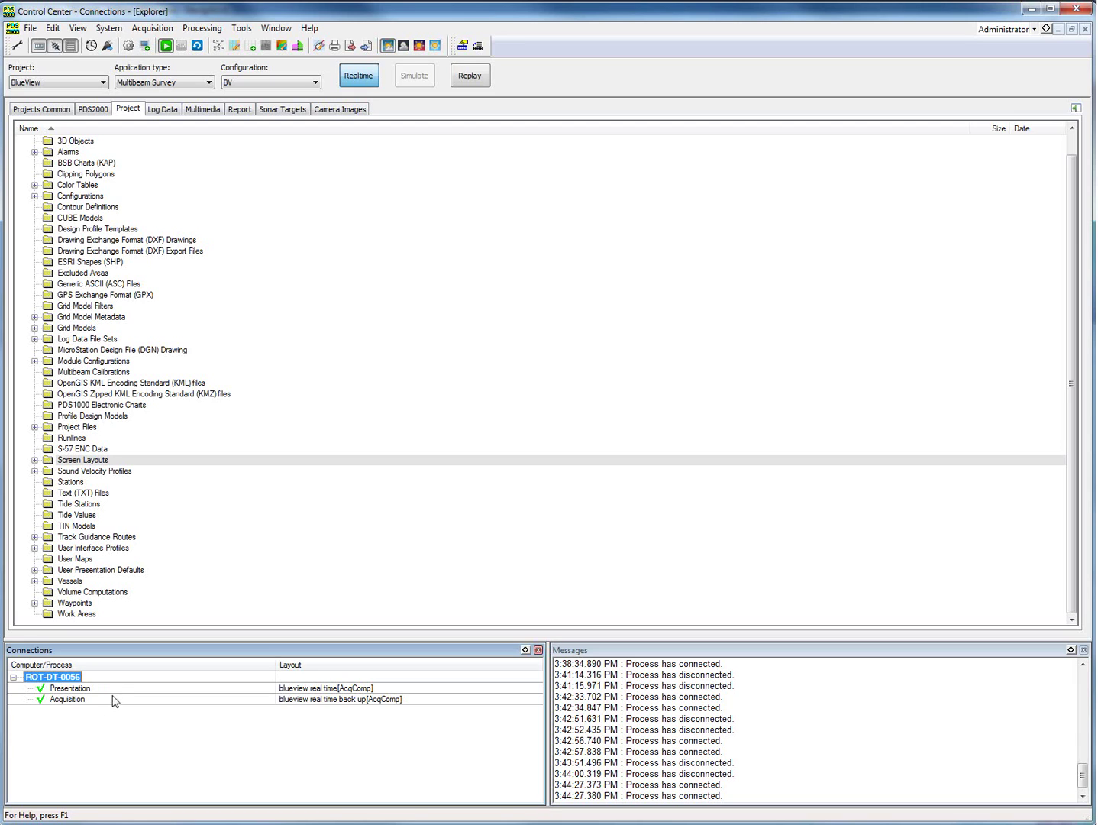
pyautogui.rightClick(244, 750)
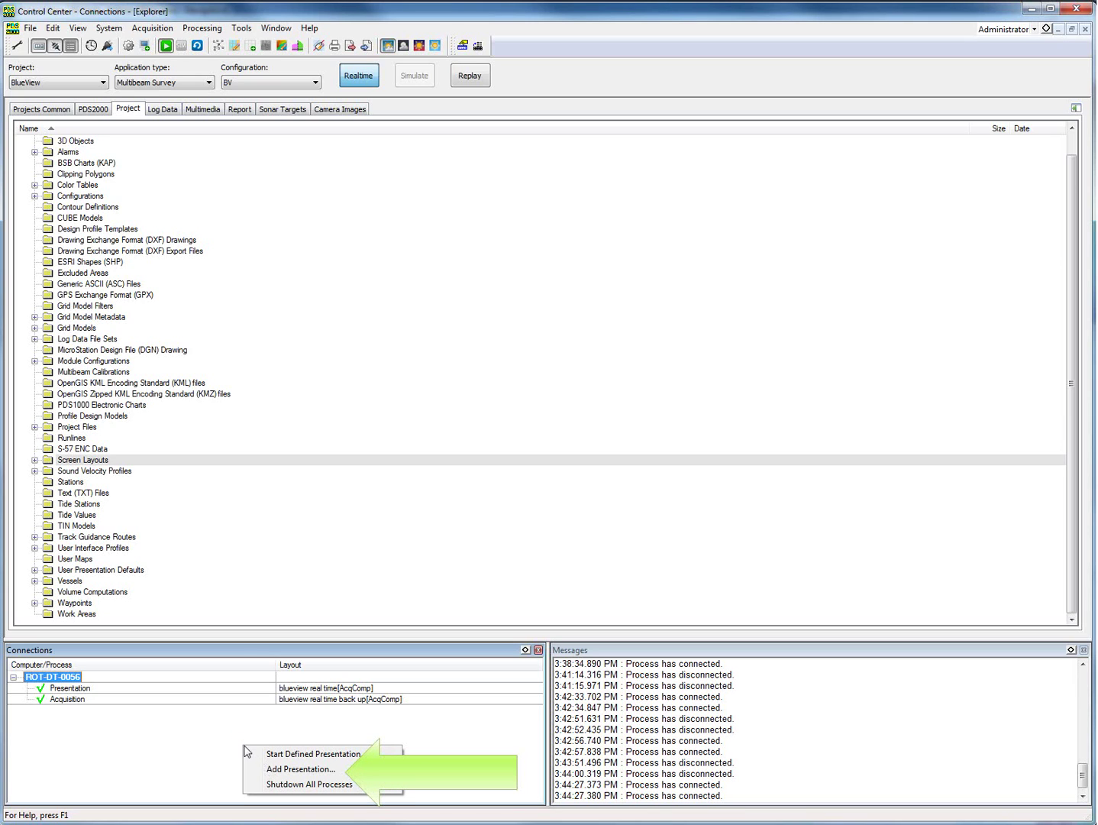
pyautogui.click(246, 655)
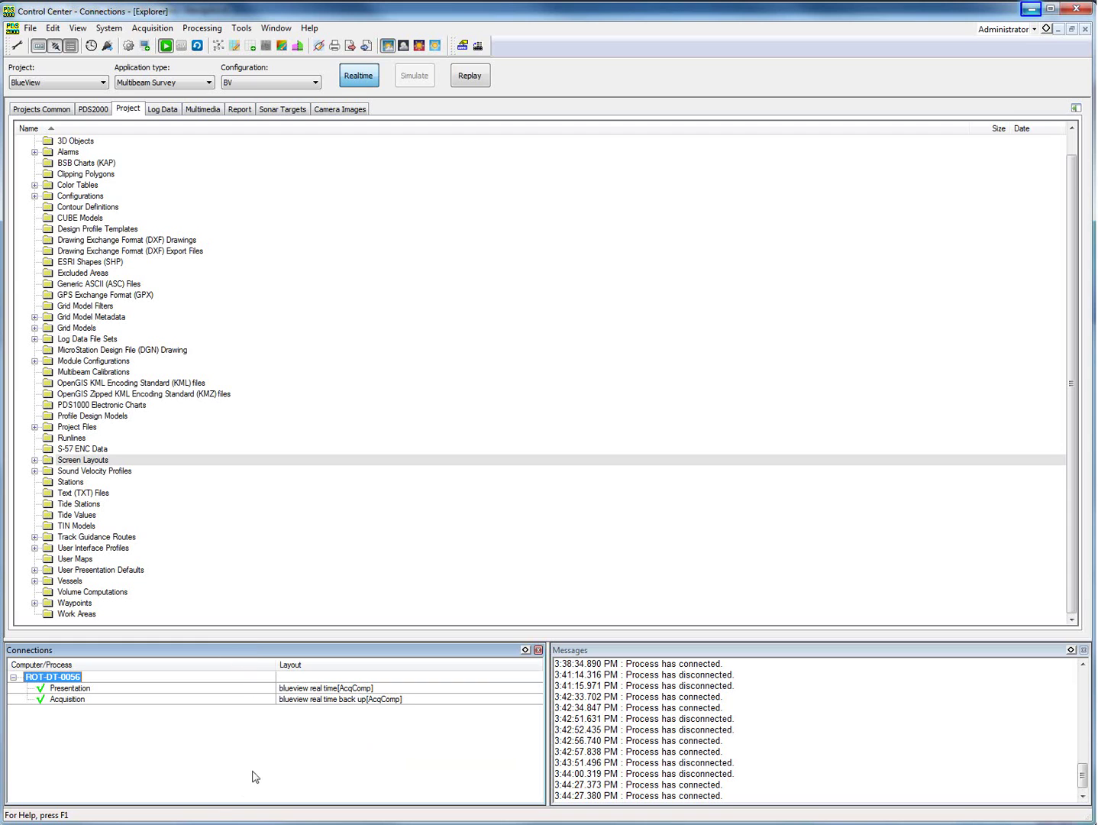
# Step: Minimize the Control Center, restore the Presentation window to a smaller size and place it over the Acquisition window
pyautogui.click(1031, 8)
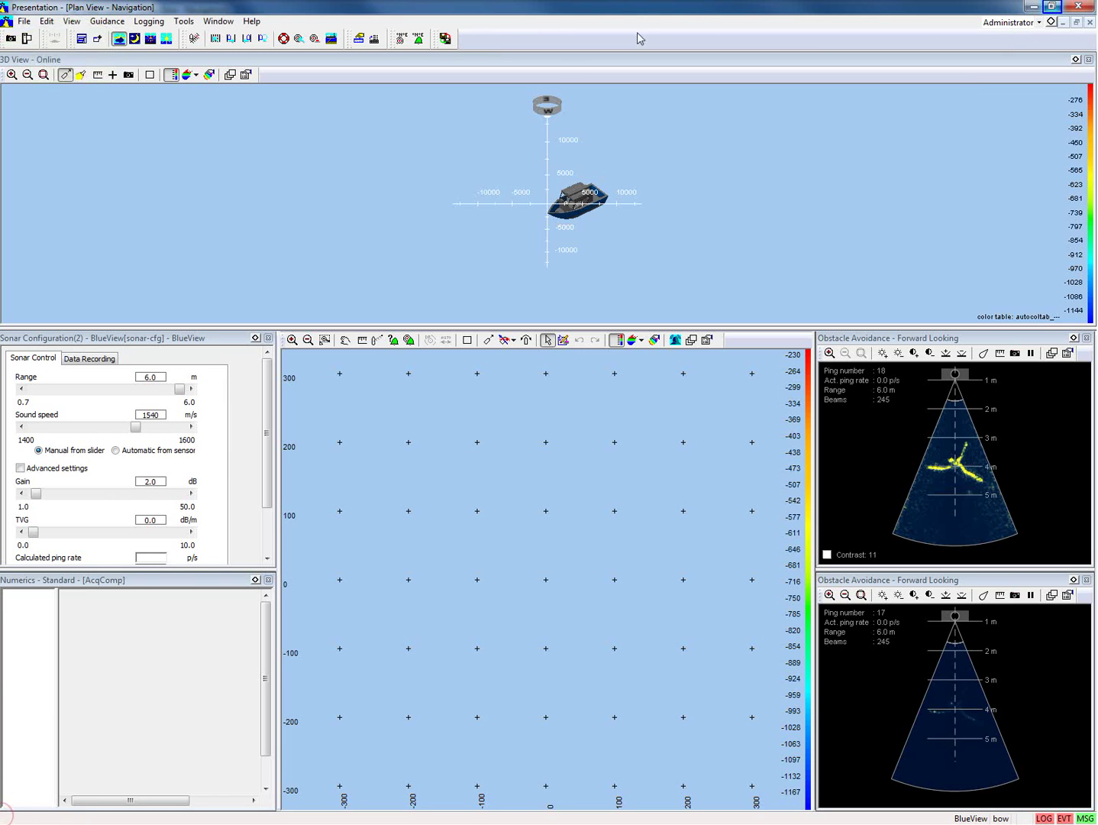
pyautogui.click(1052, 7)
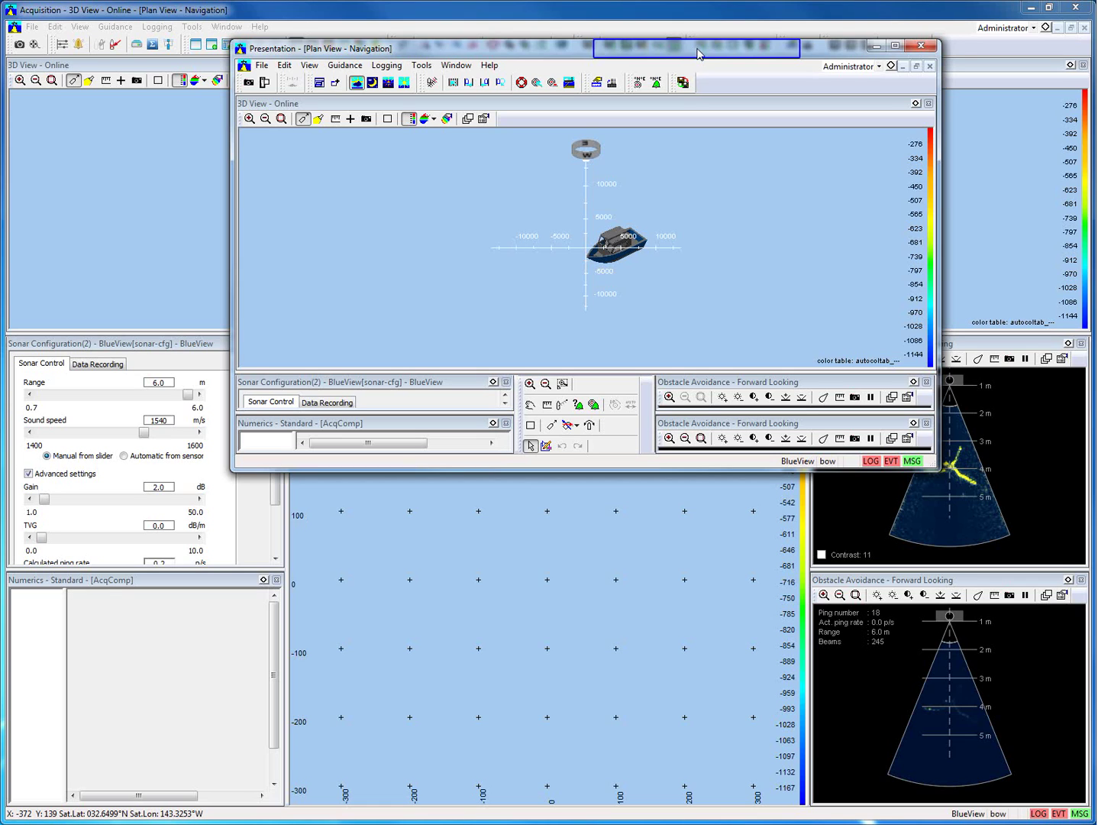
pyautogui.moveTo(697, 53); pyautogui.dragTo(700, 183)
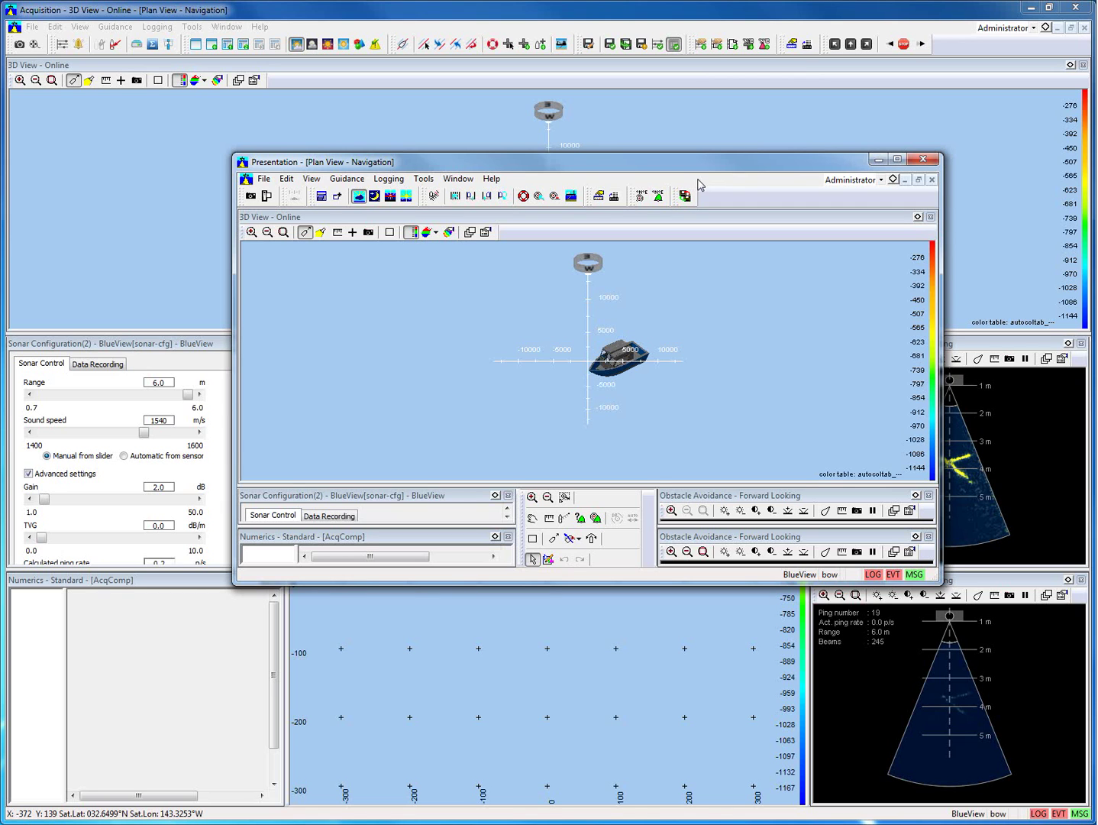
pyautogui.moveTo(697, 183); pyautogui.dragTo(554, 166)
# Step: View the saved screen layouts available to the Presentation window and close the list without opening one
pyautogui.press('alt')
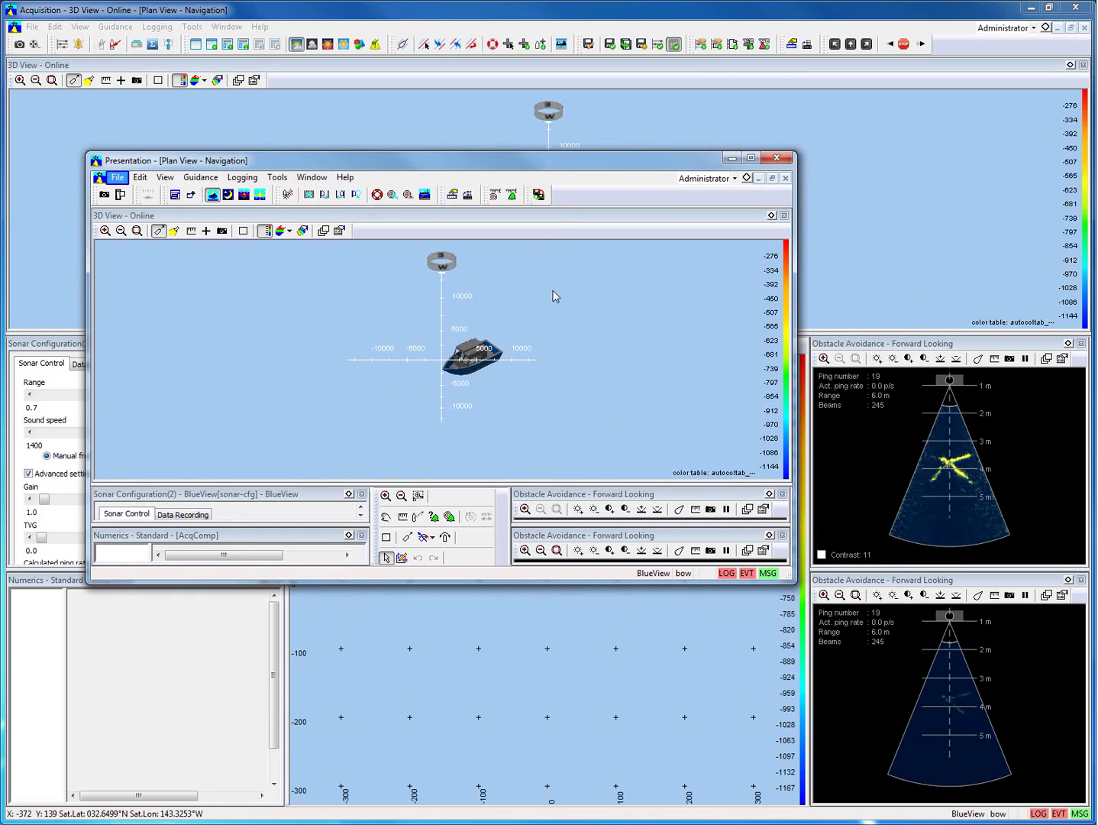
pyautogui.click(121, 179)
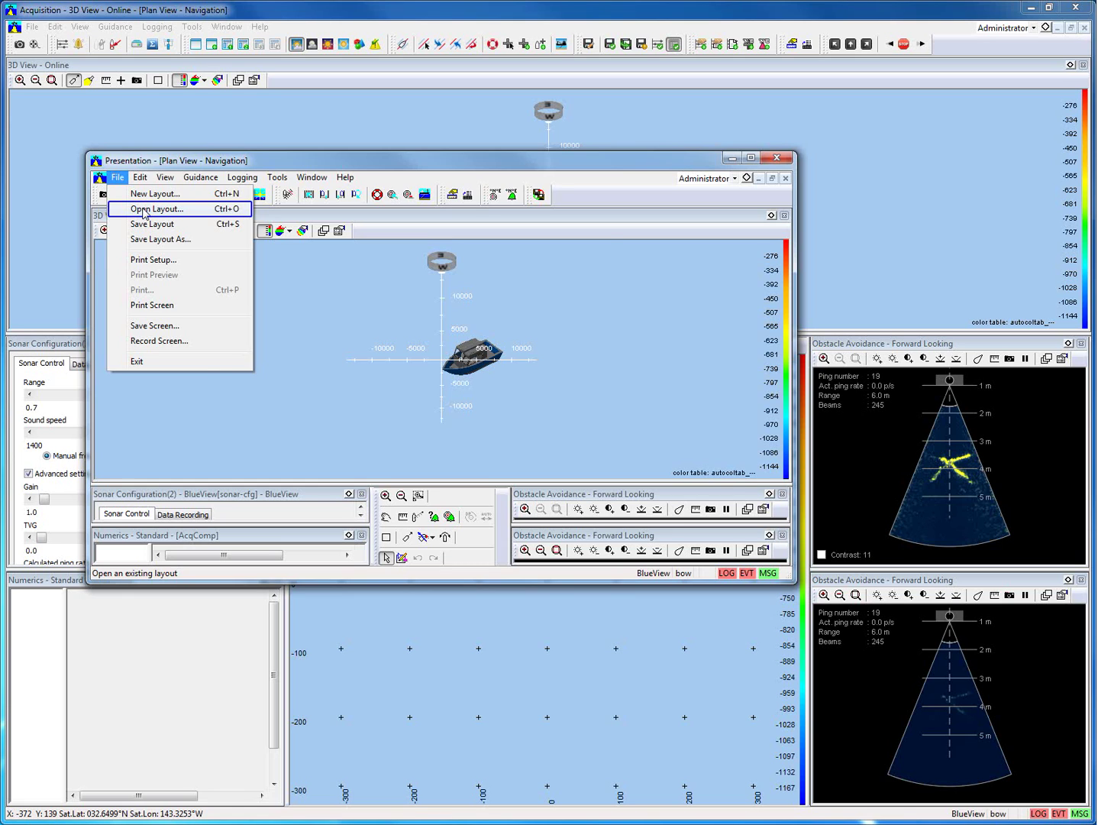
pyautogui.click(144, 209)
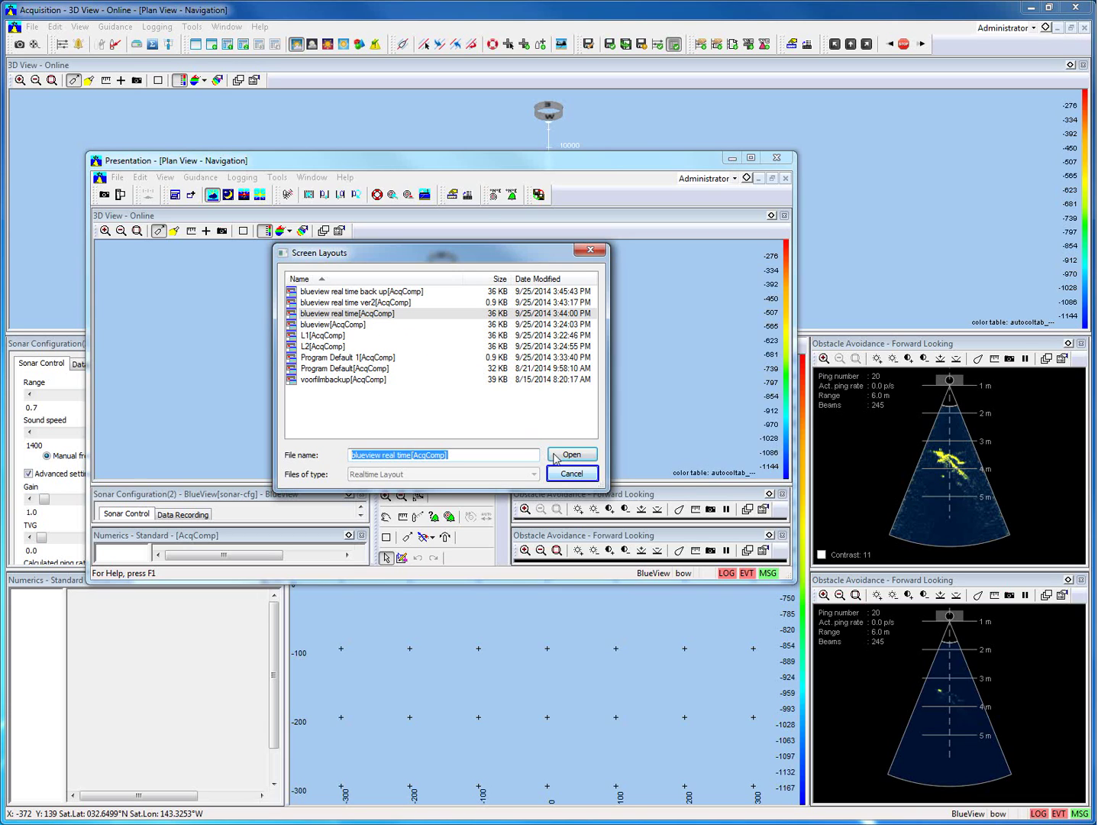
pyautogui.click(566, 476)
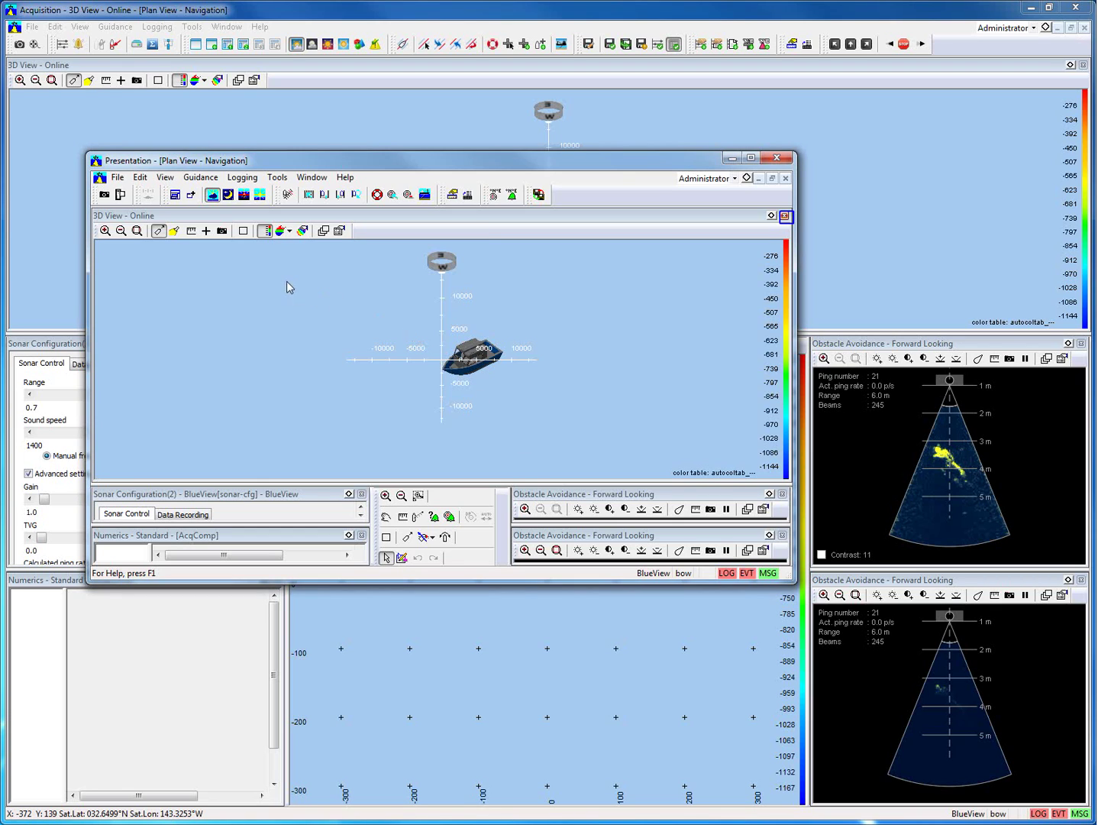
# Step: Remove the 3D View, Numerics and lower Obstacle Avoidance displays from the Presentation window and widen its Plan View
pyautogui.click(784, 218)
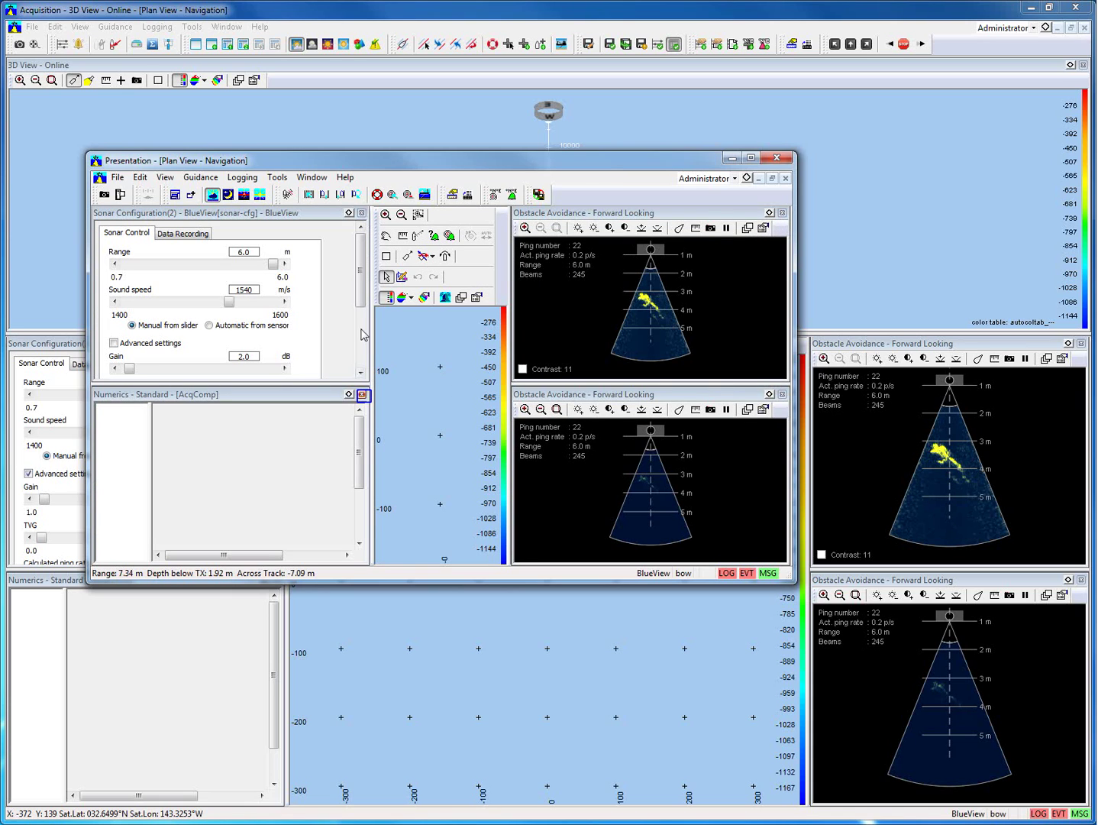
pyautogui.click(363, 395)
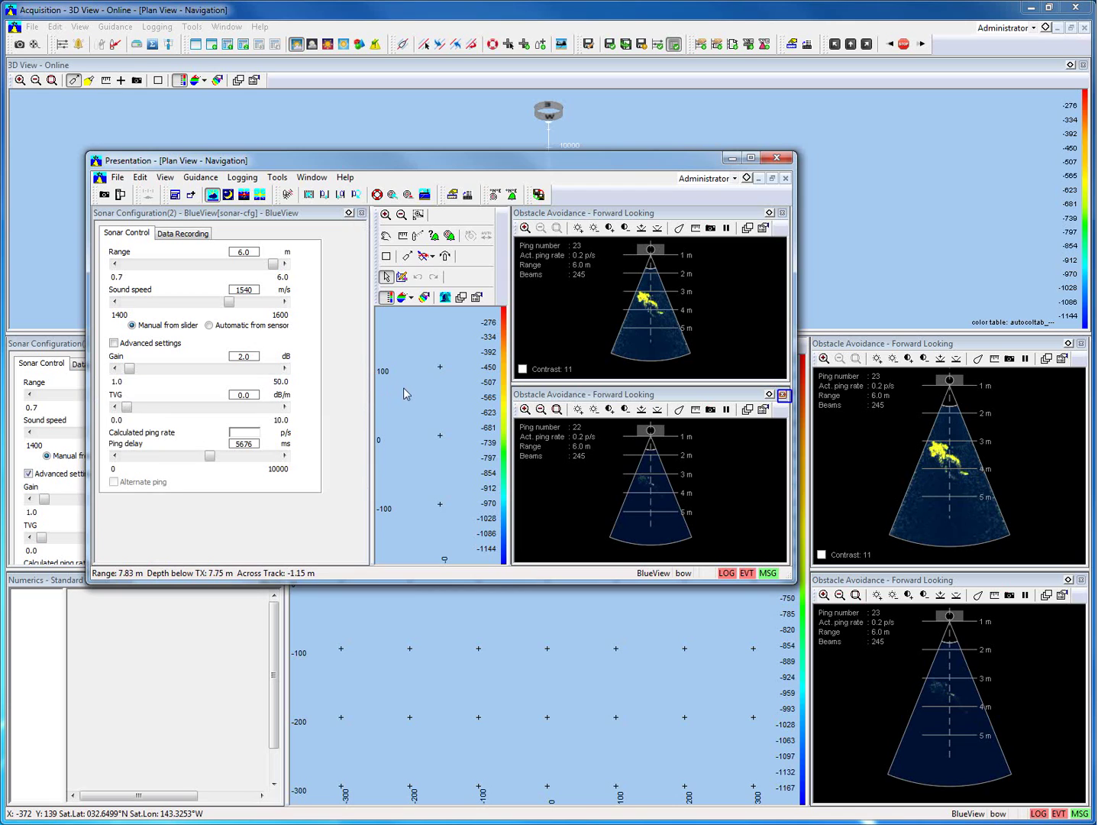
pyautogui.click(783, 394)
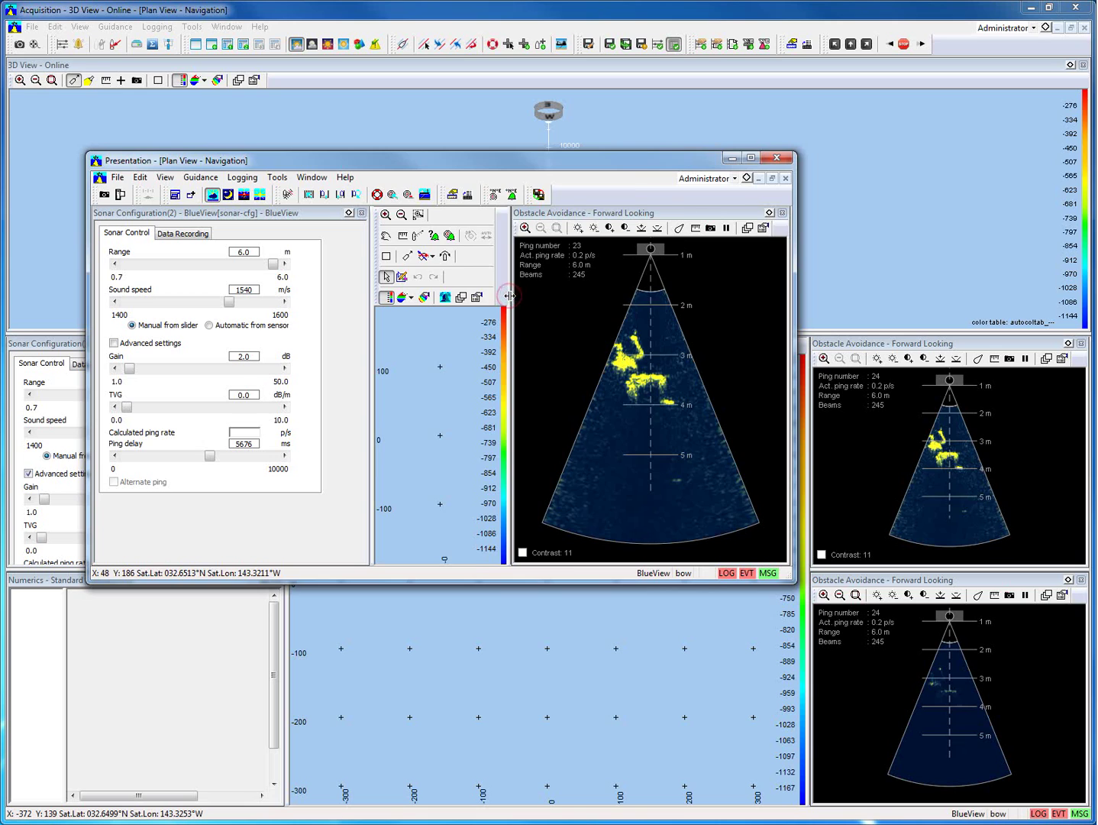
pyautogui.moveTo(509, 296); pyautogui.dragTo(575, 297)
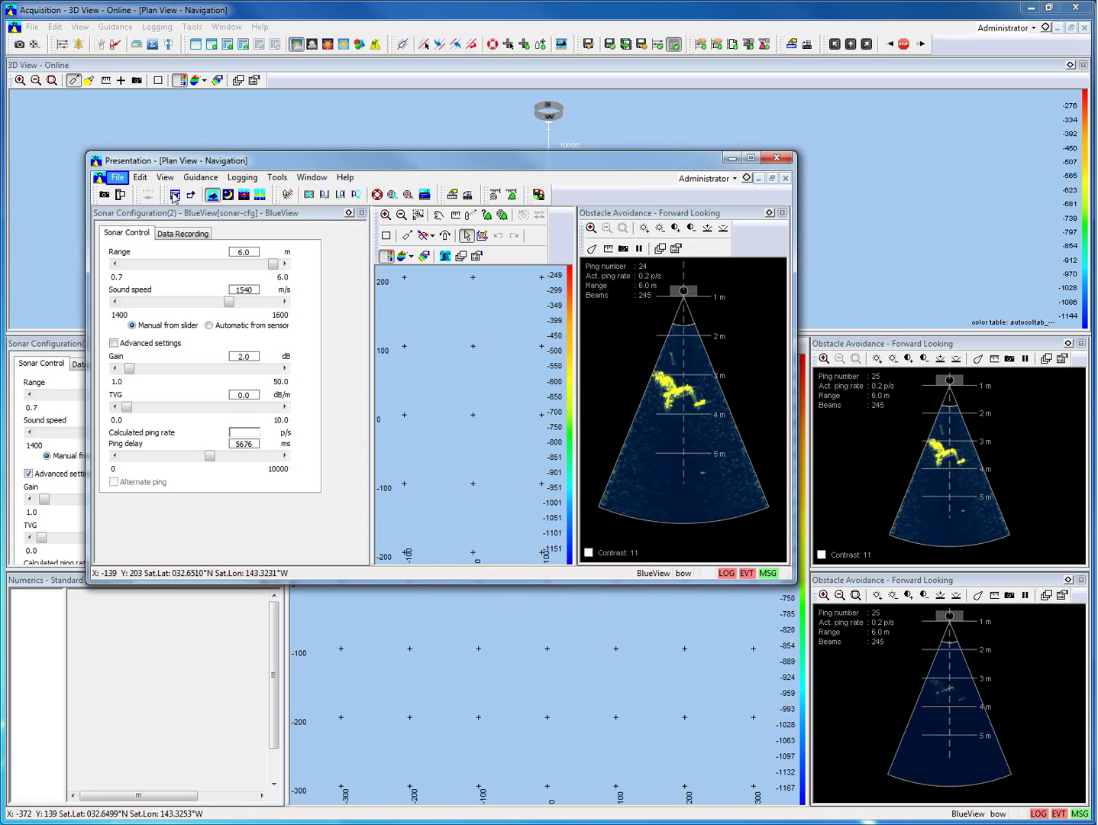
# Step: Save the Presentation window's reduced screen layout under the name presentation[AcqComp] and restore that window down from full screen
pyautogui.click(125, 181)
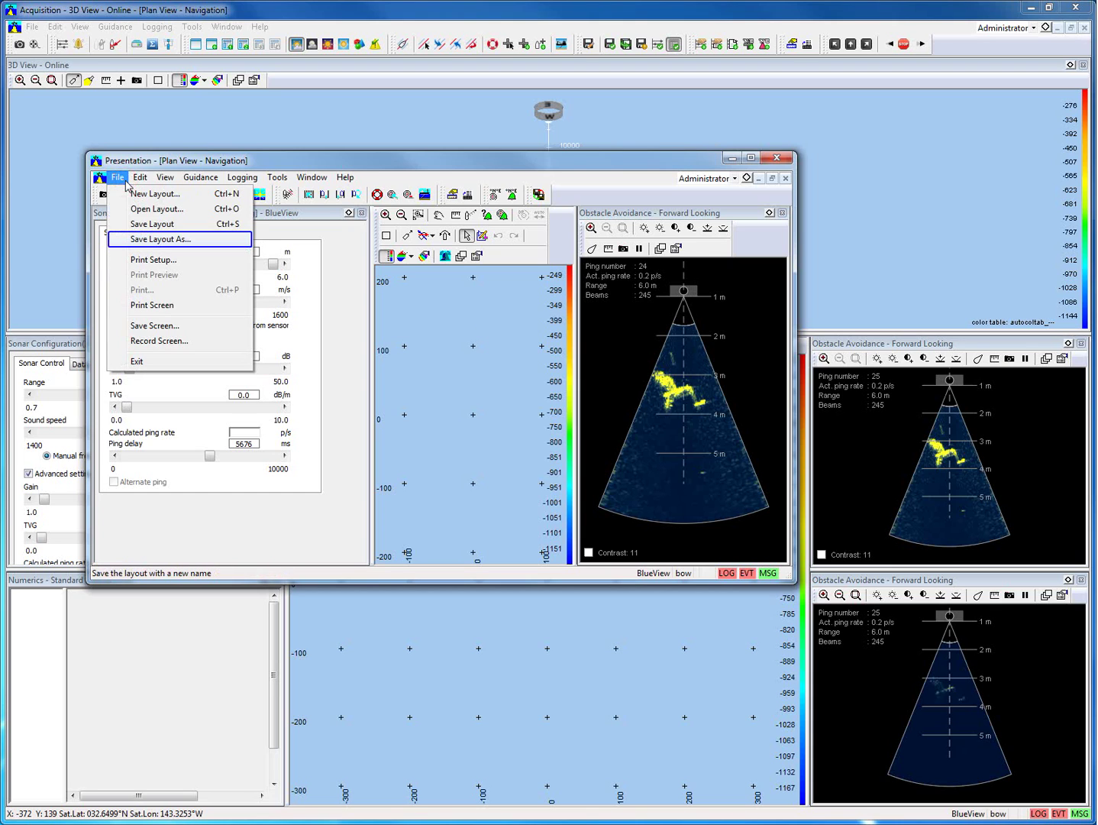
pyautogui.click(145, 241)
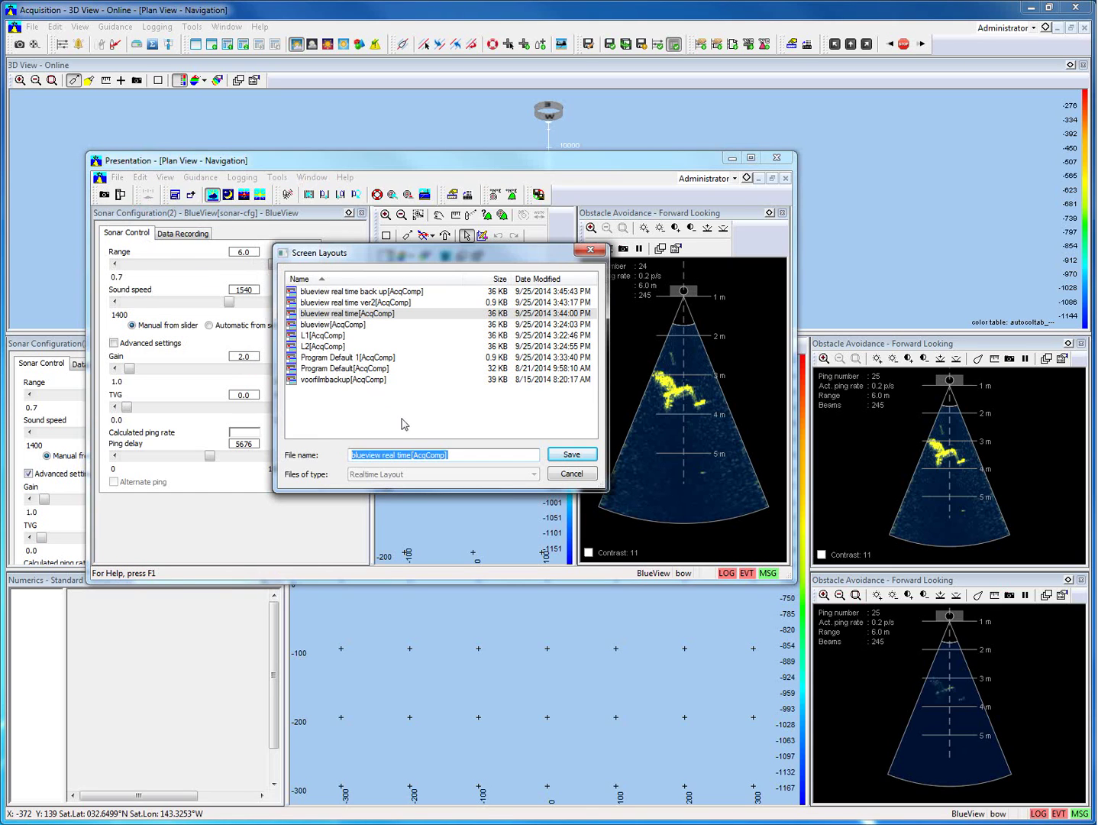
pyautogui.write('blu')
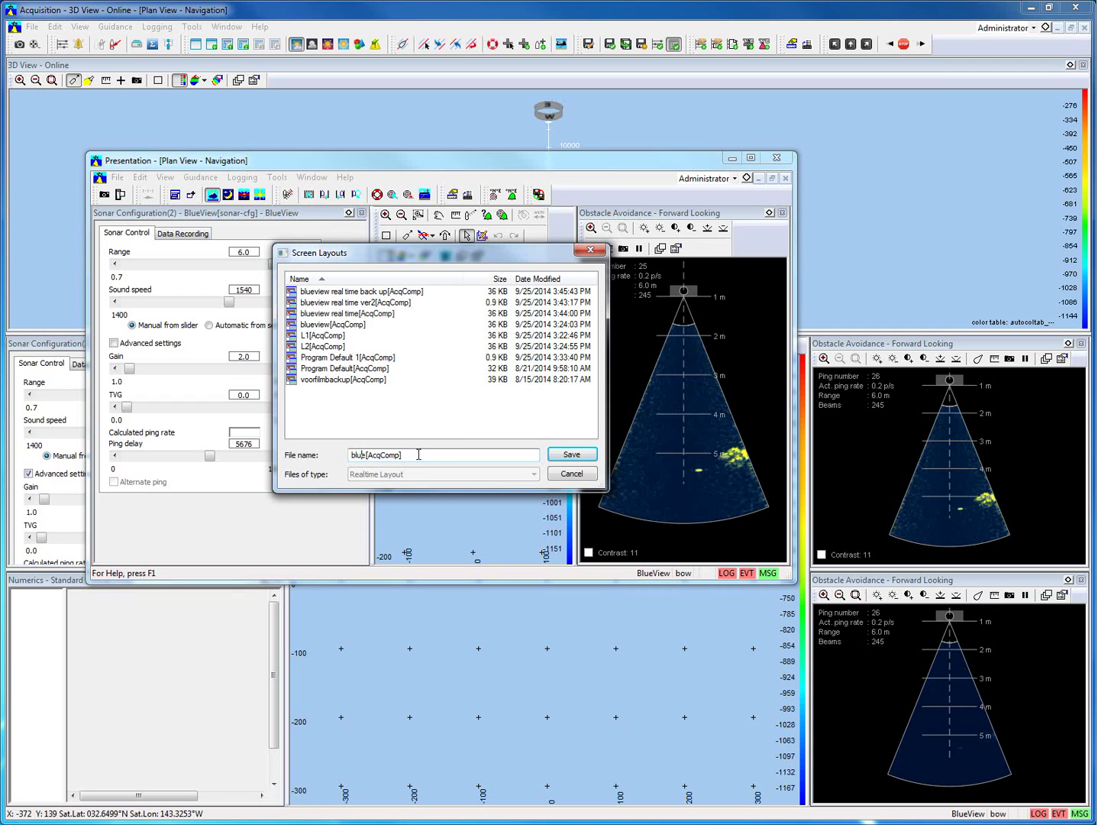
pyautogui.press('BackSpace')
pyautogui.press('BackSpace')
pyautogui.press('BackSpace')
pyautogui.write('presentation')
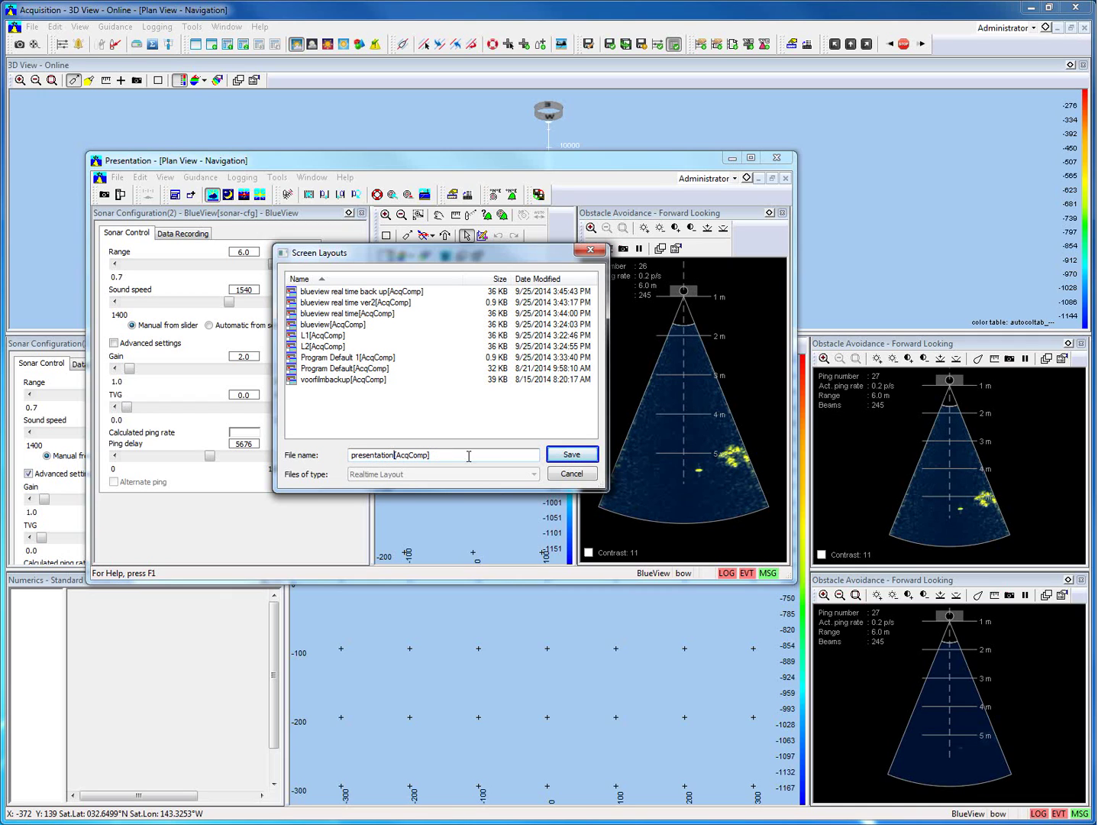
pyautogui.click(563, 460)
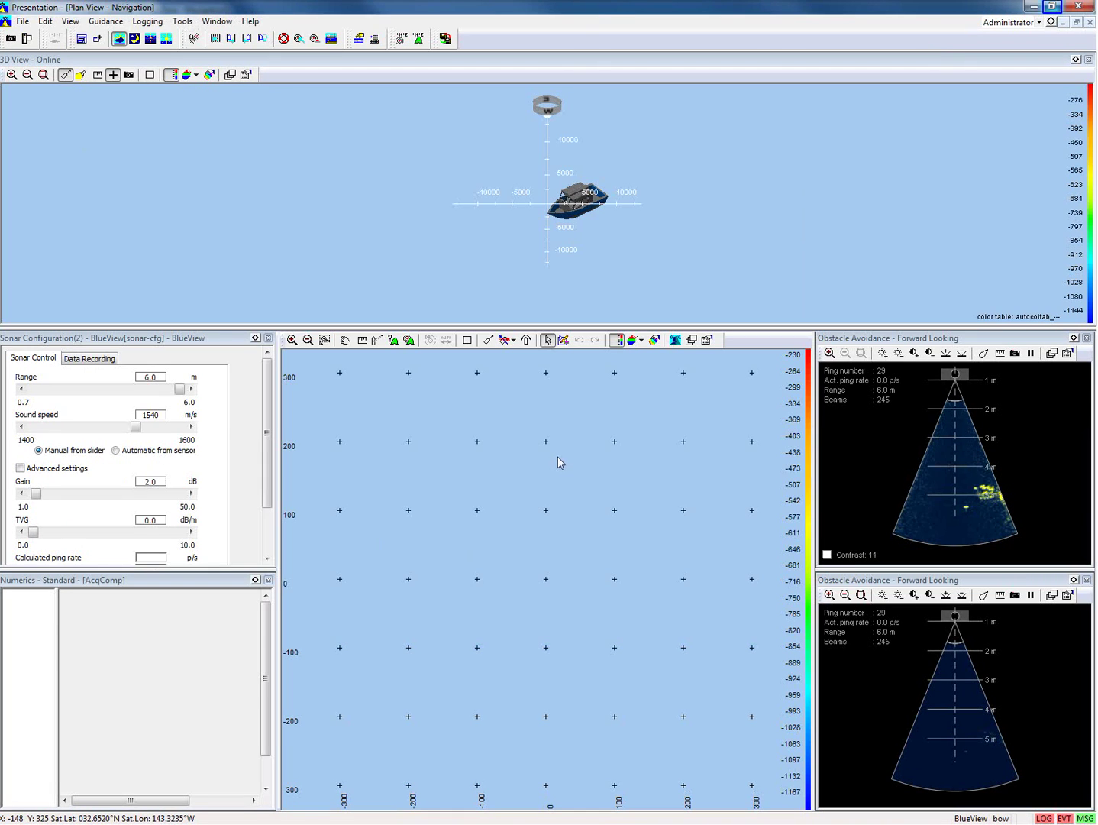
pyautogui.click(1057, 9)
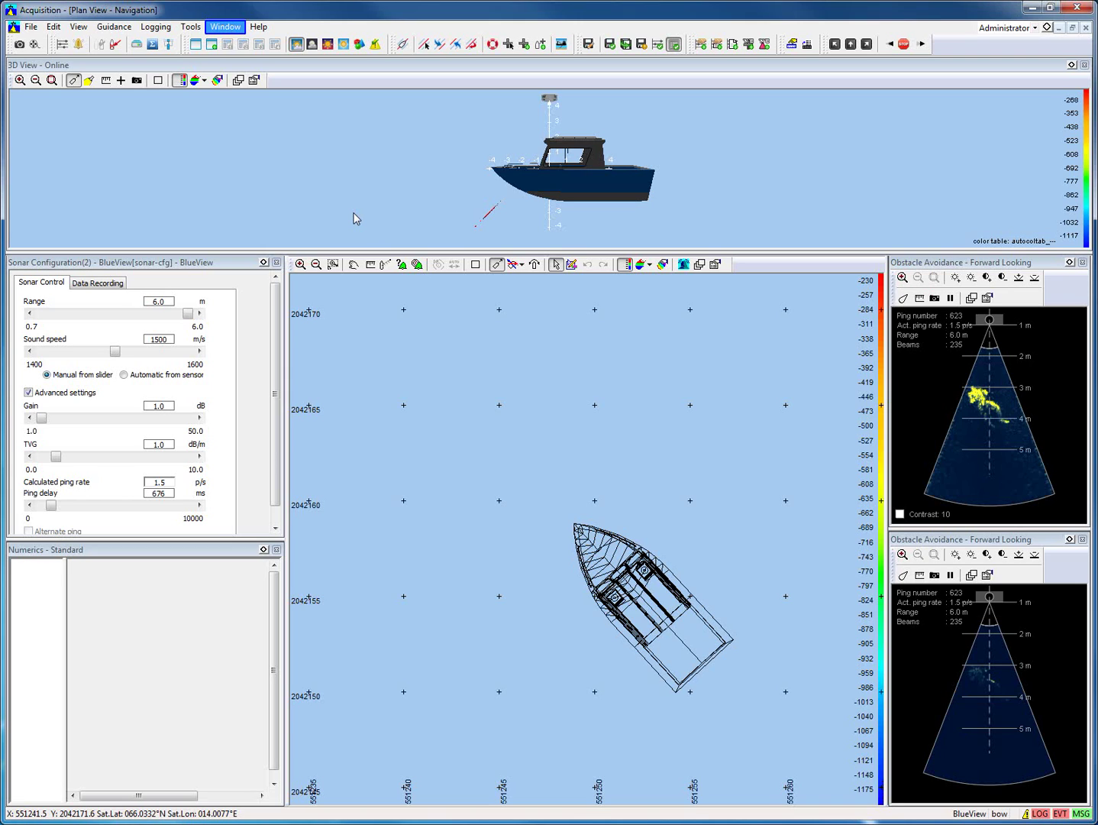
# Step: Show the Raw Data - Standard view in the Acquisition window and view the device data of the positioning system and the compass
pyautogui.click(228, 29)
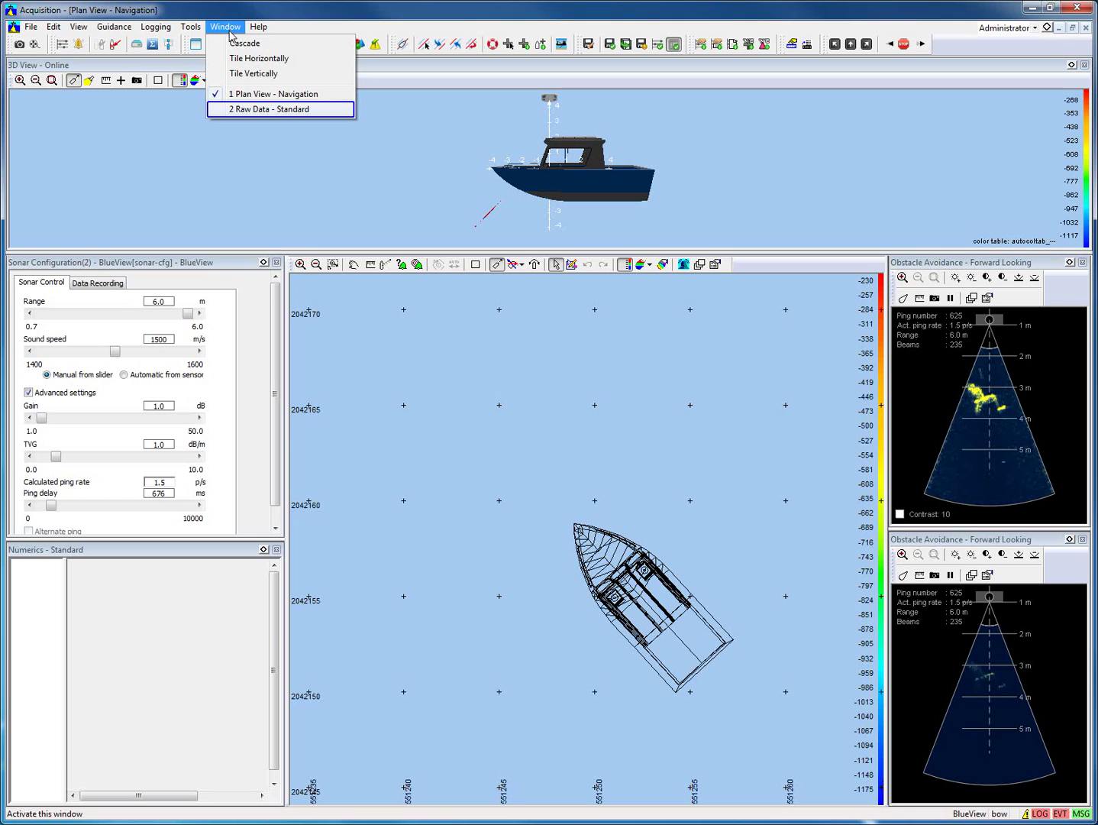
pyautogui.click(250, 111)
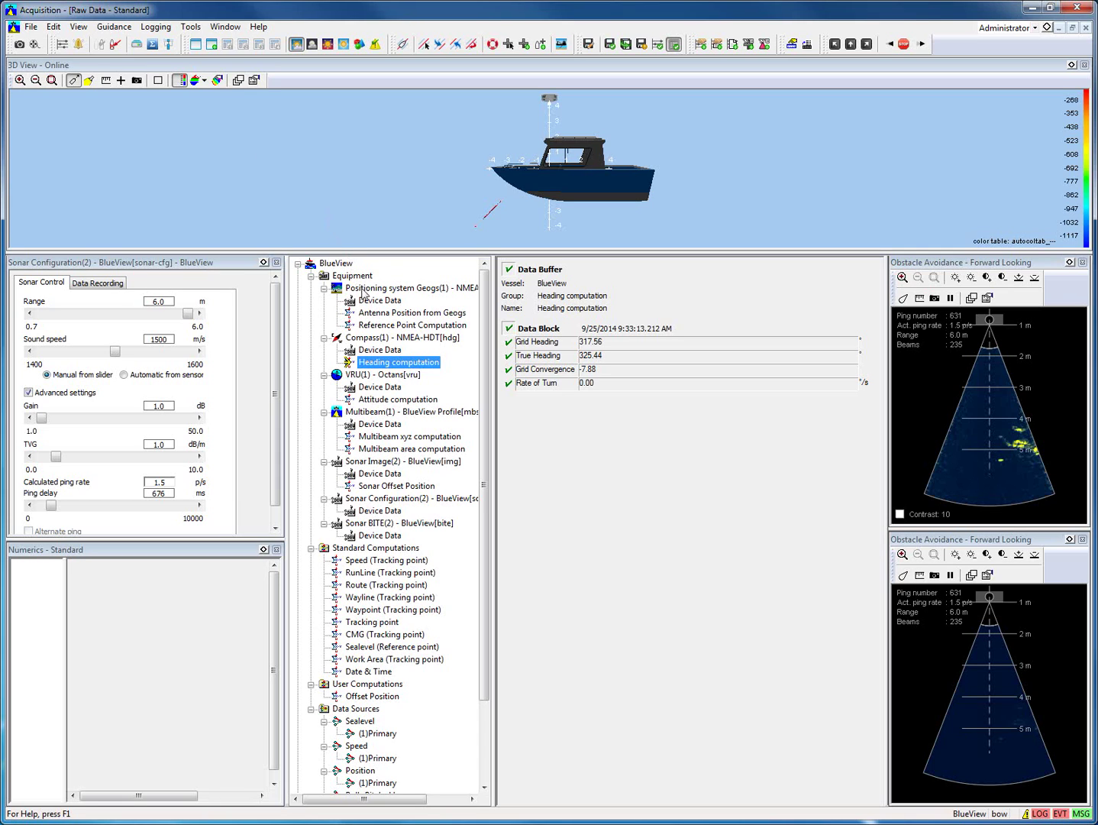
pyautogui.click(374, 301)
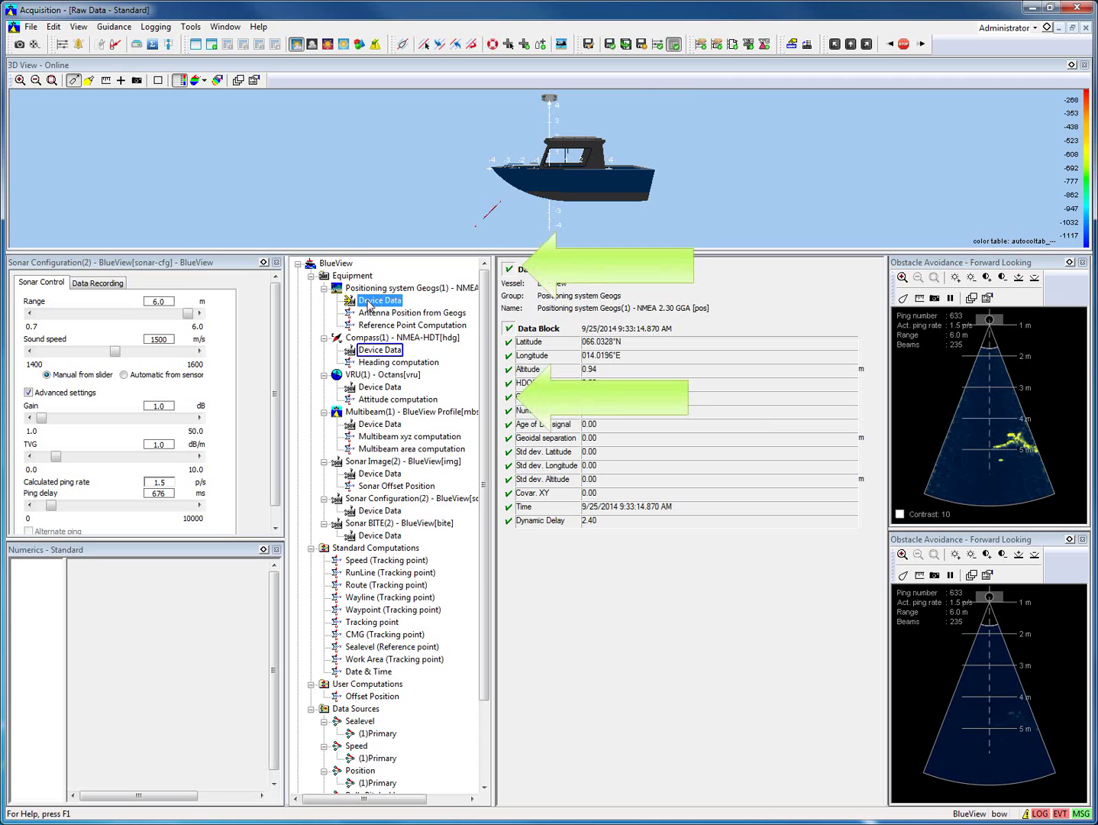
pyautogui.click(382, 351)
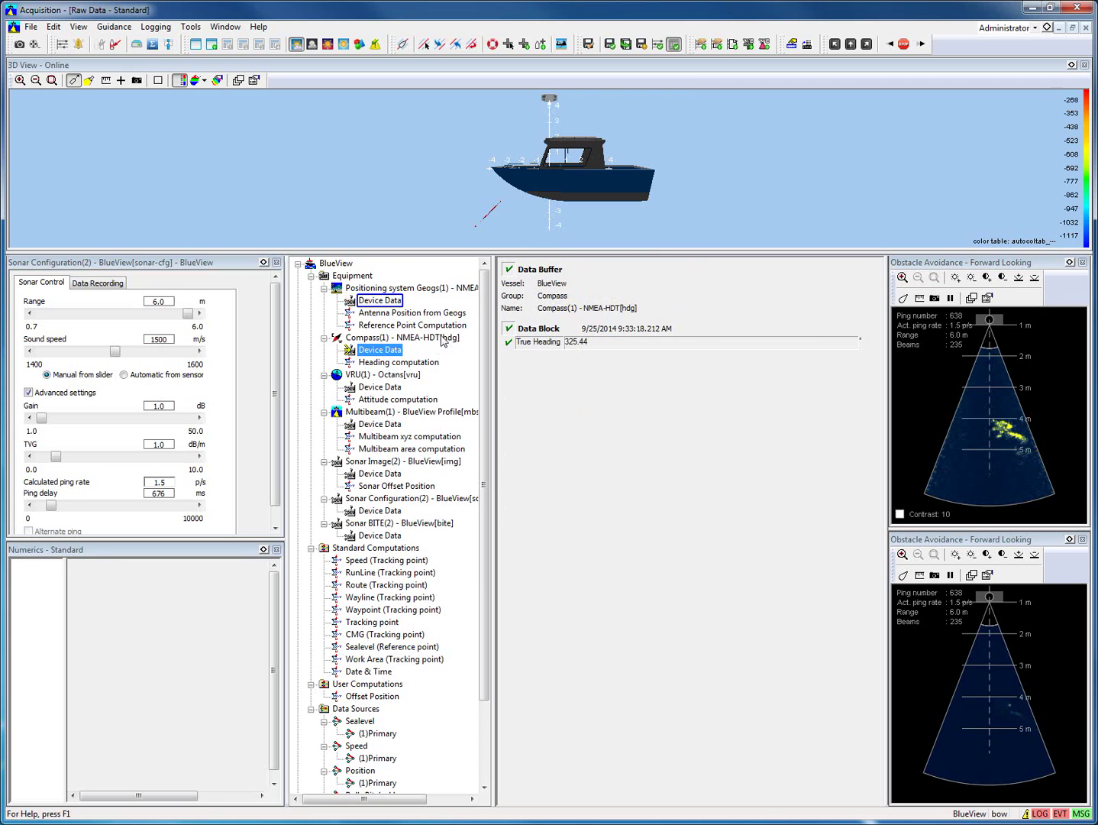
# Step: Add Latitude from the positioning system's device data to the empty Numerics view and save the numerics page as AcqComp
pyautogui.click(395, 305)
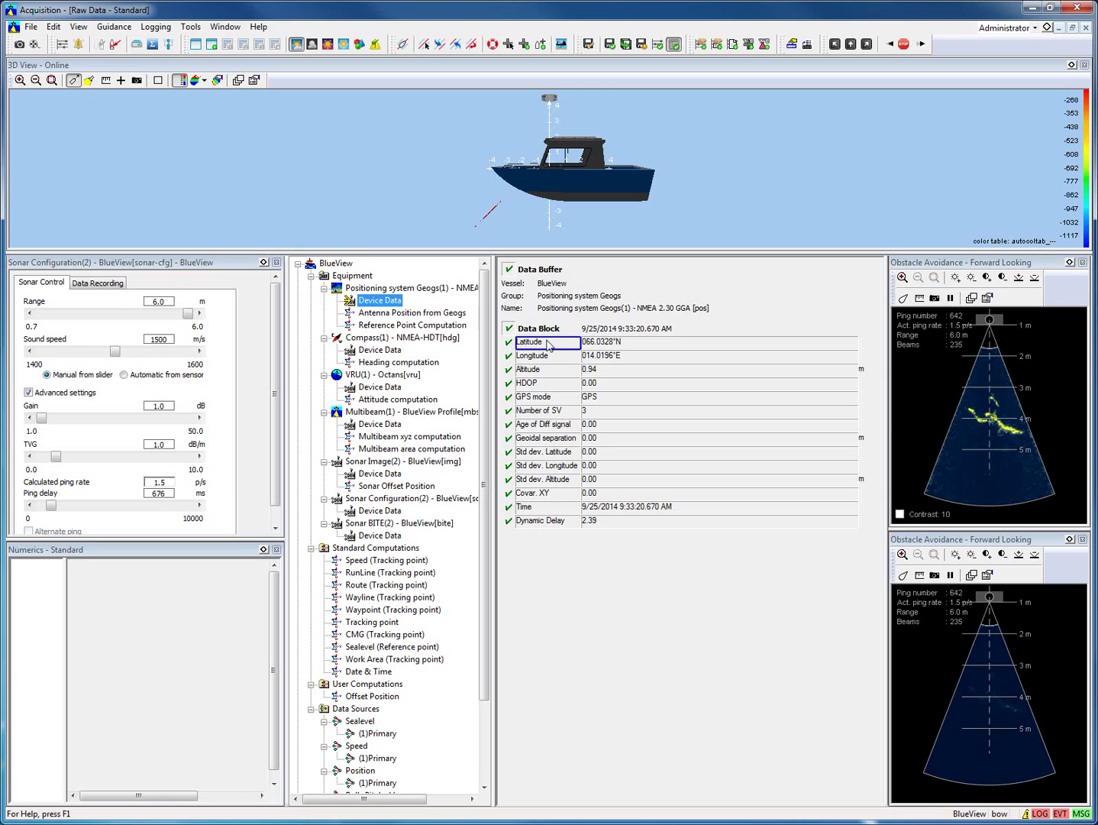
pyautogui.moveTo(532, 345); pyautogui.dragTo(514, 348)
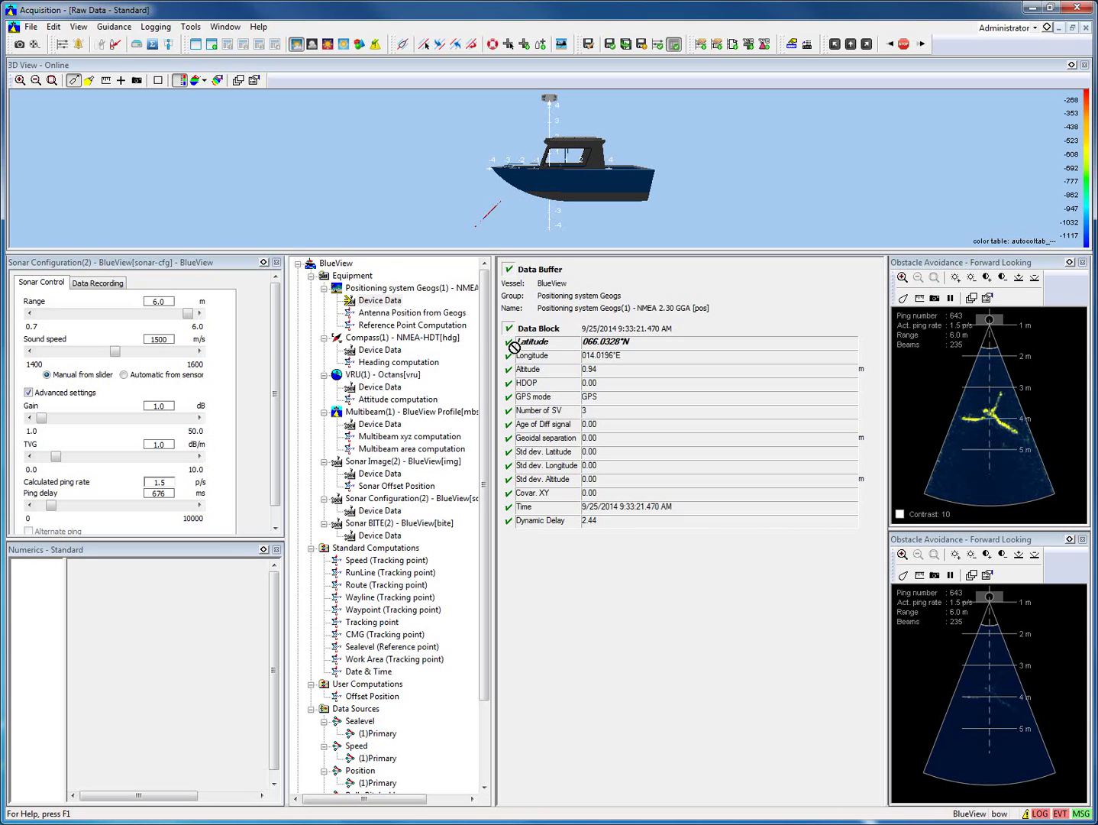
pyautogui.moveTo(515, 348); pyautogui.dragTo(225, 587)
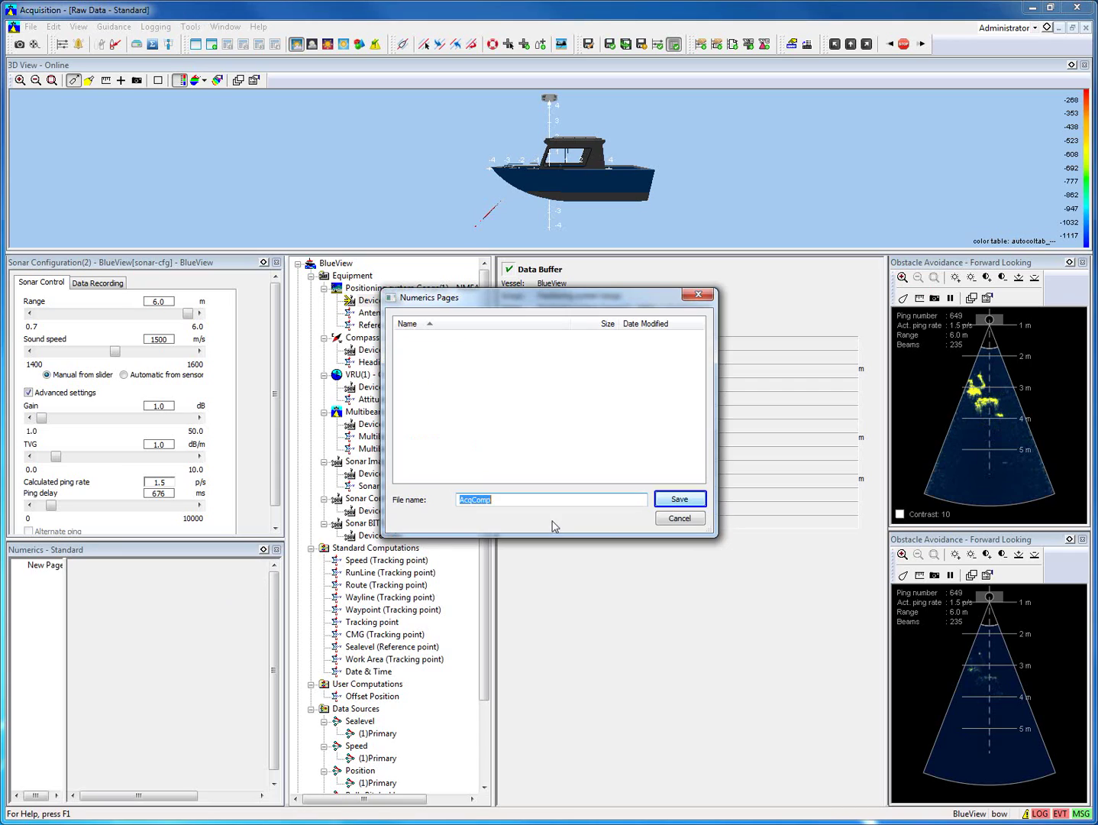
pyautogui.click(661, 500)
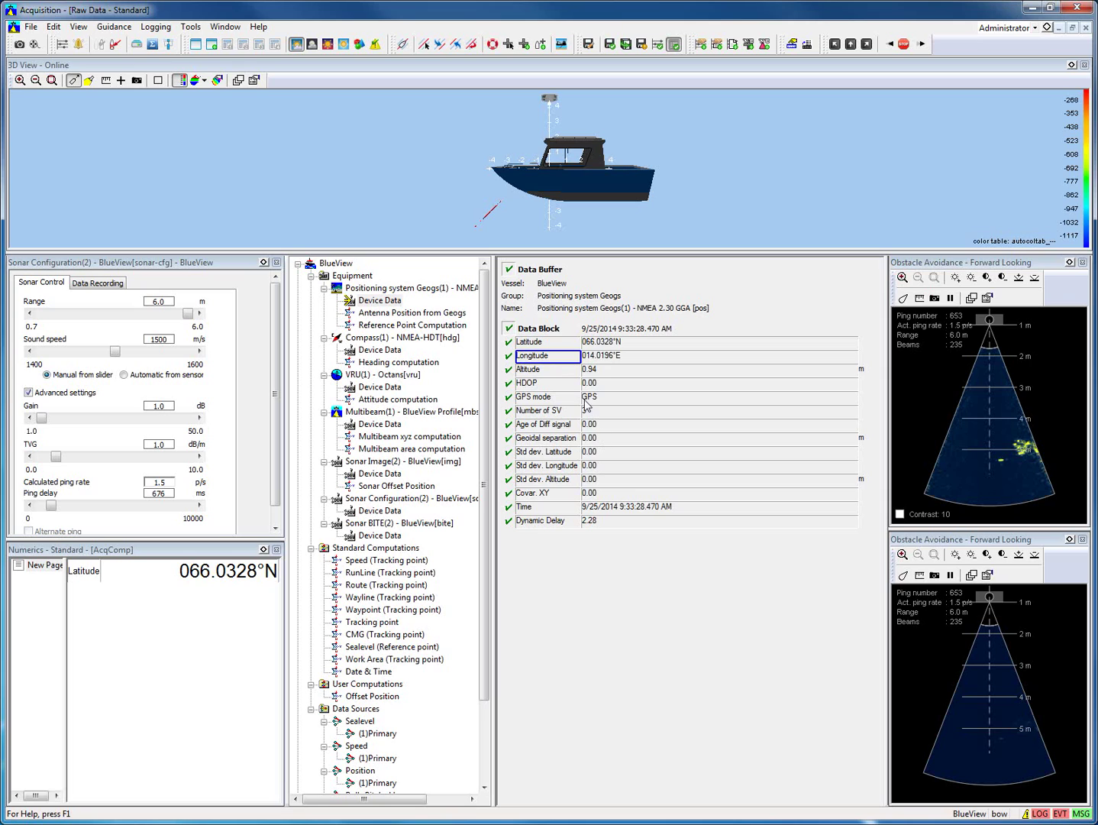
# Step: Add Longitude and GPS mode from the positioning system's device data to the Numerics page below Latitude
pyautogui.moveTo(538, 359); pyautogui.dragTo(528, 362)
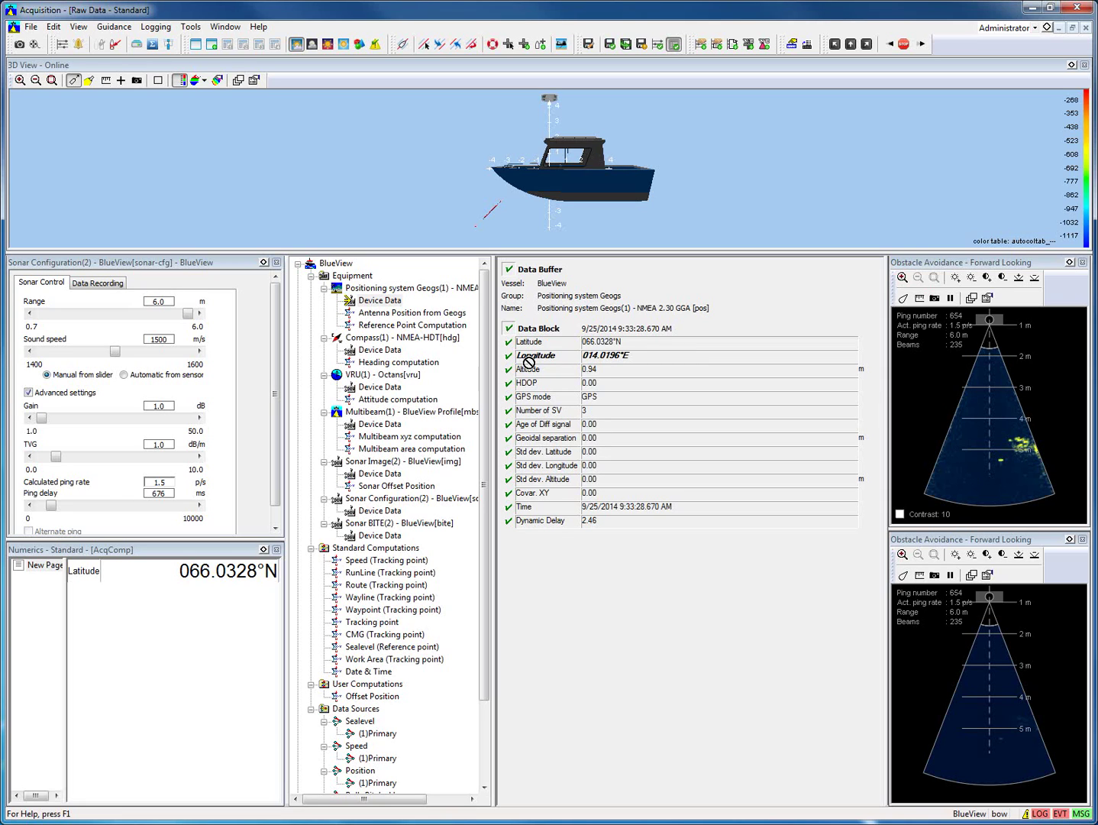
pyautogui.moveTo(529, 362); pyautogui.dragTo(233, 611)
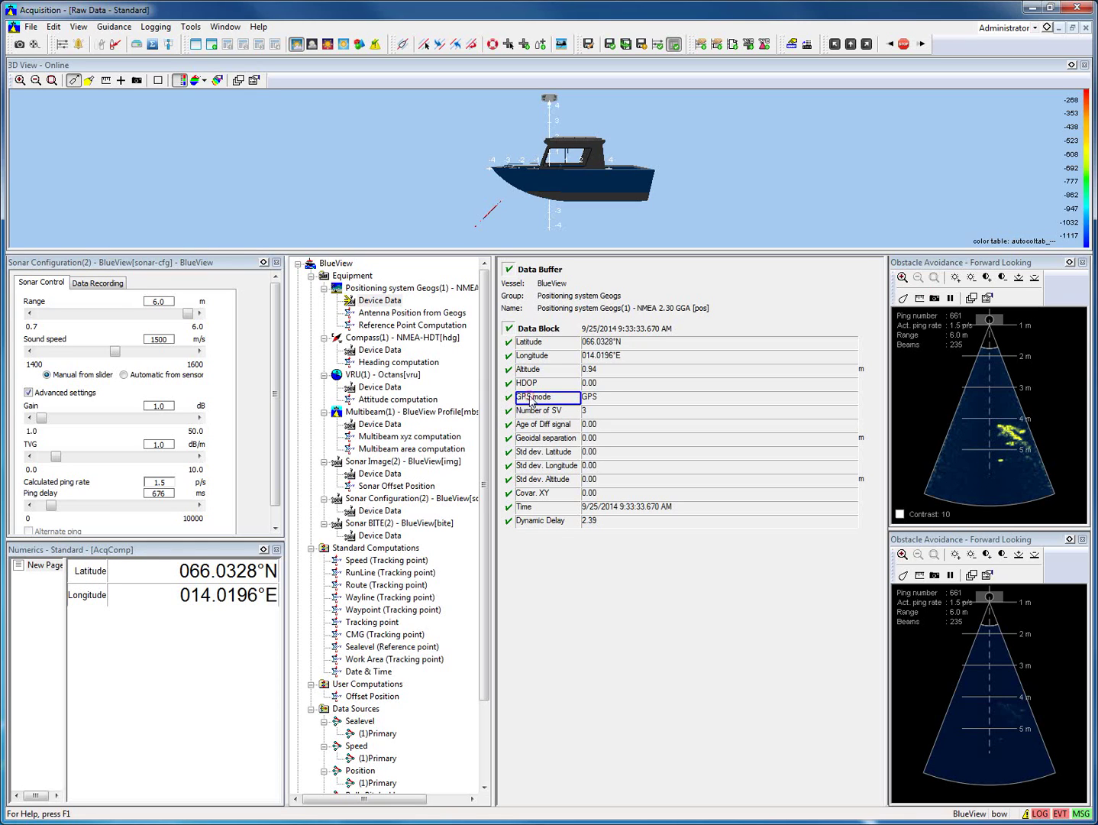
pyautogui.moveTo(532, 400); pyautogui.dragTo(521, 402)
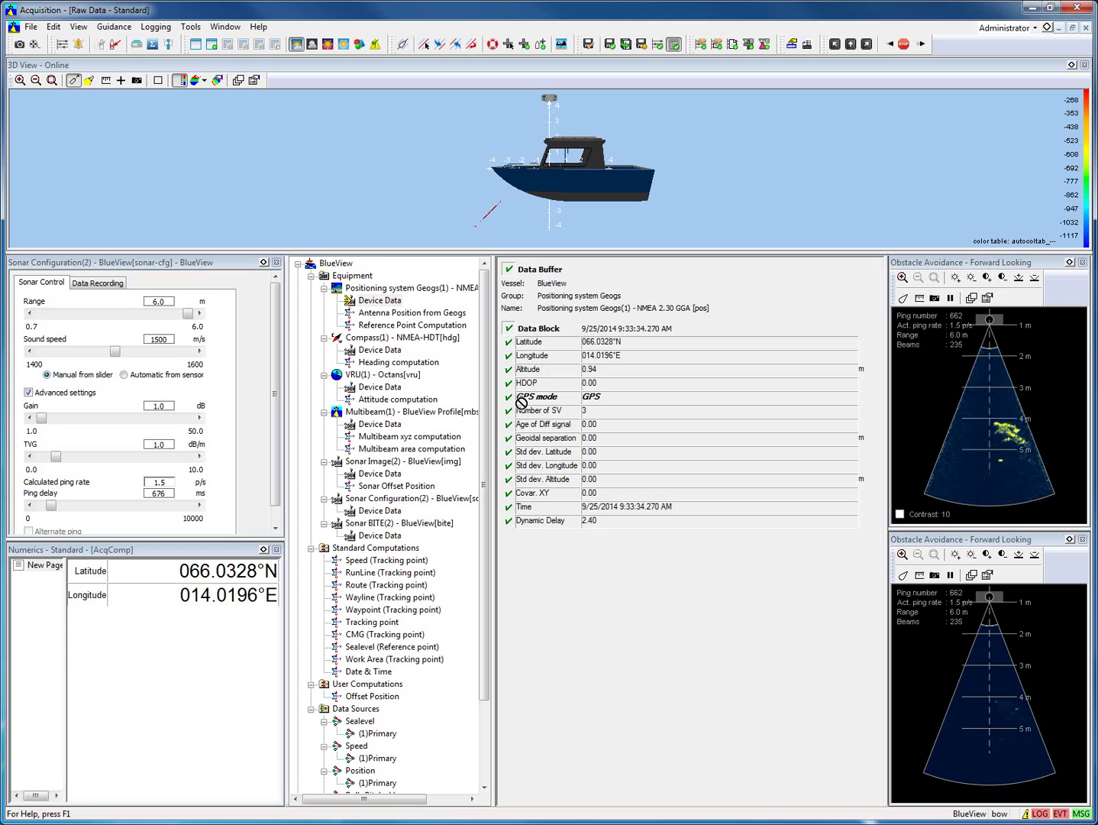
pyautogui.moveTo(521, 402); pyautogui.dragTo(246, 632)
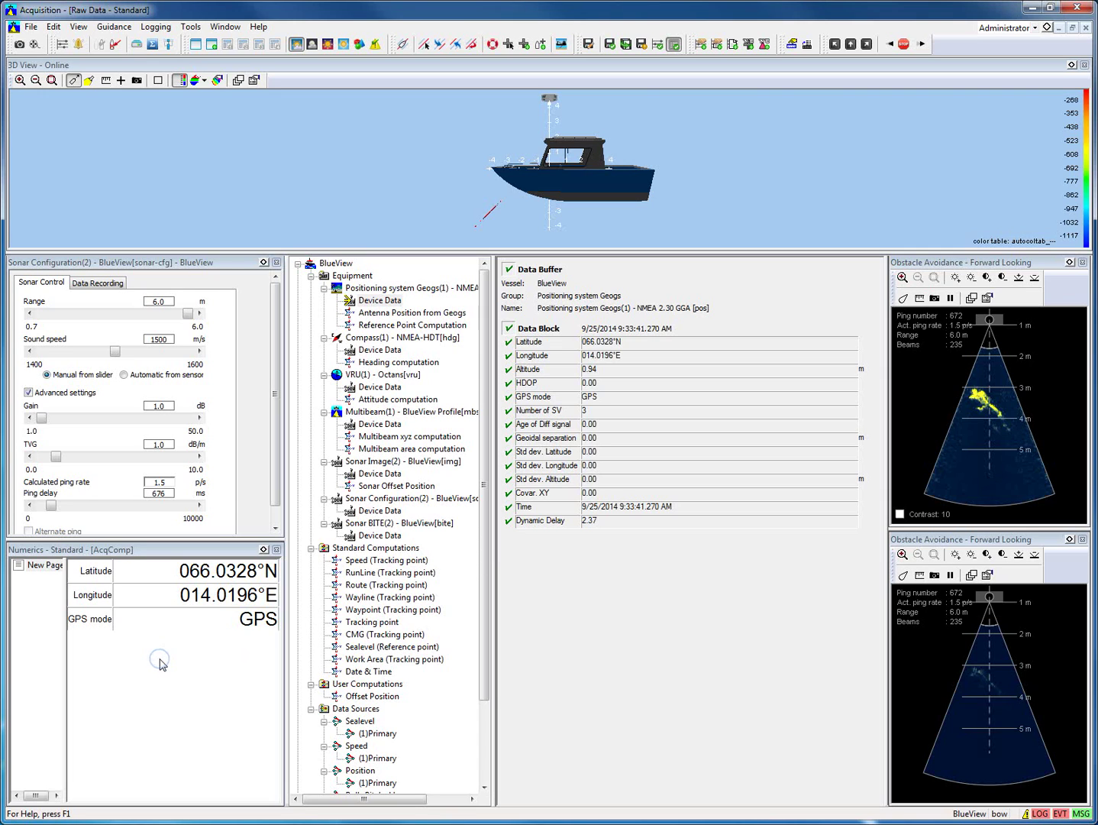
# Step: In the Numerics page configuration, turn off the text and accuracy defaults for Latitude and set its font to Segoe UI, Bold, size 18
pyautogui.rightClick(162, 664)
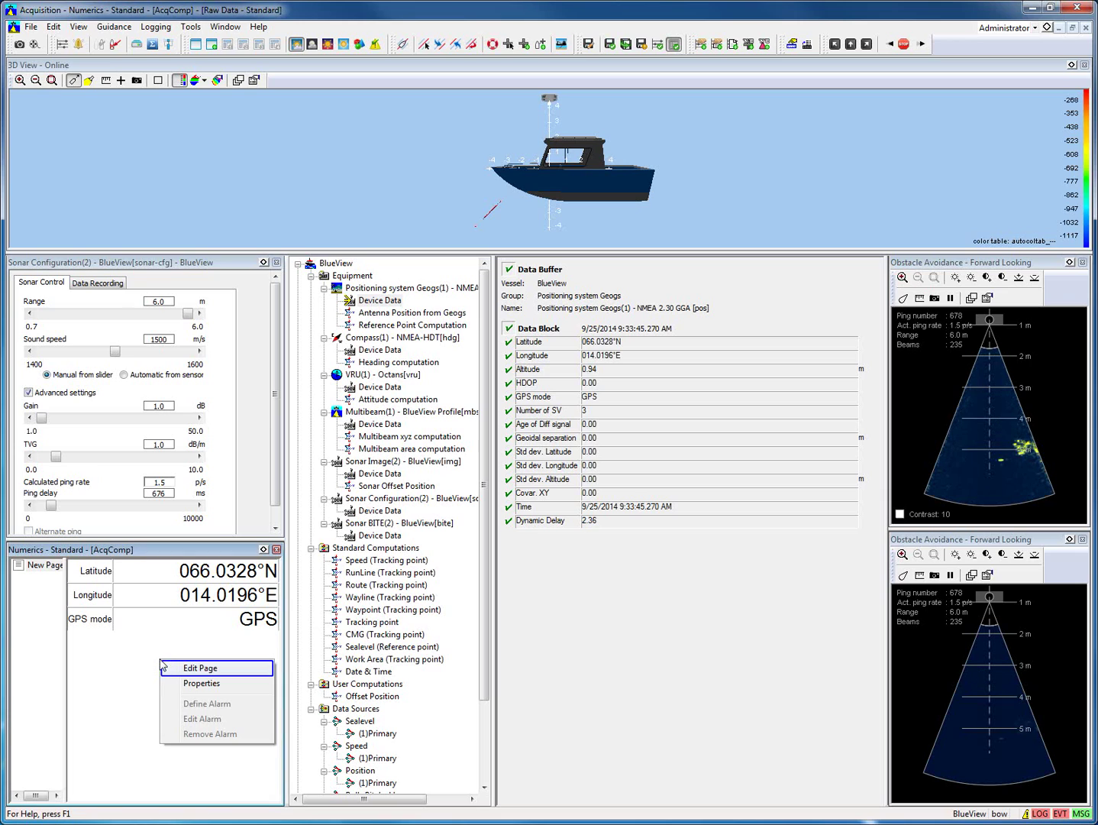
pyautogui.click(211, 670)
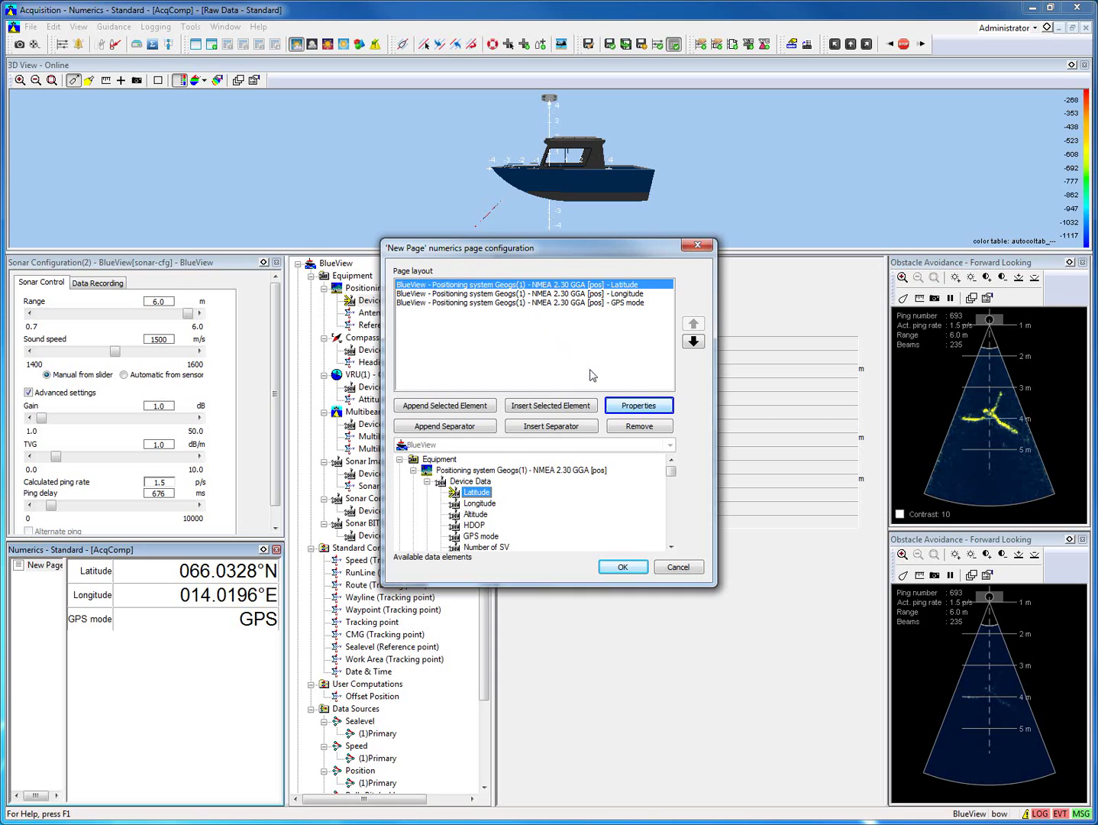
pyautogui.click(624, 409)
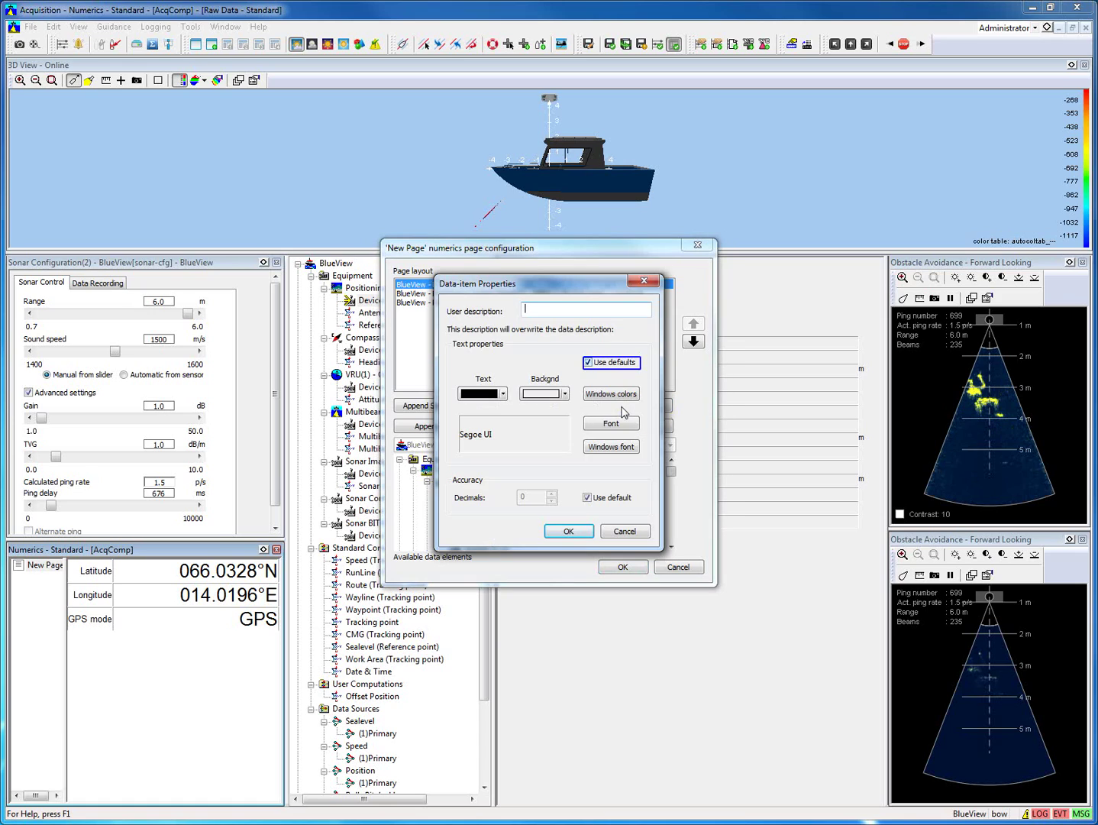
pyautogui.click(588, 363)
pyautogui.click(588, 497)
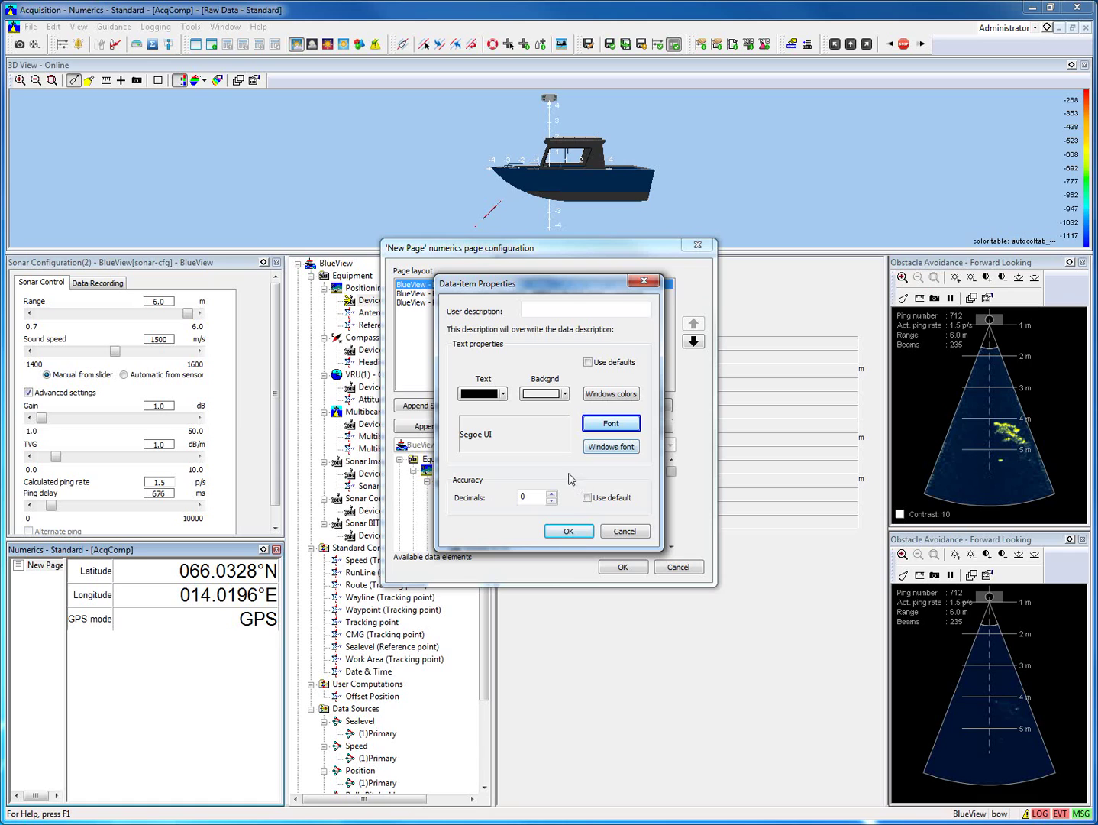
pyautogui.click(598, 426)
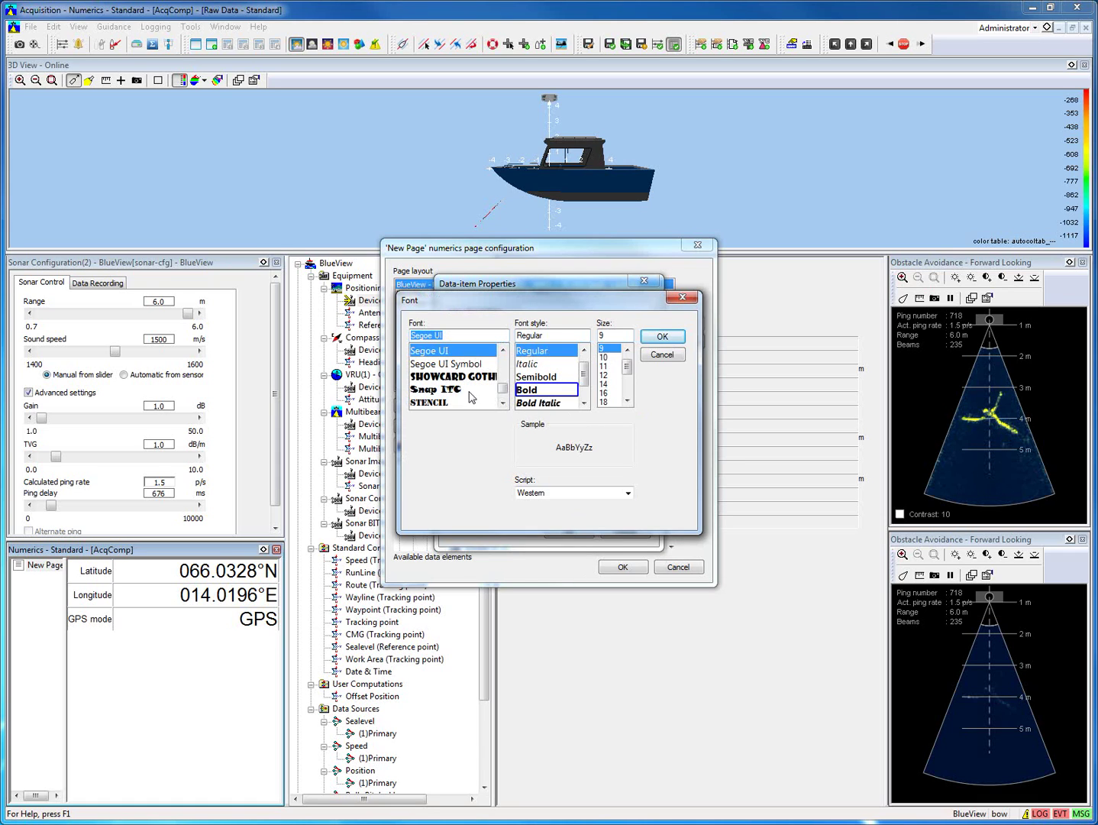
pyautogui.click(525, 390)
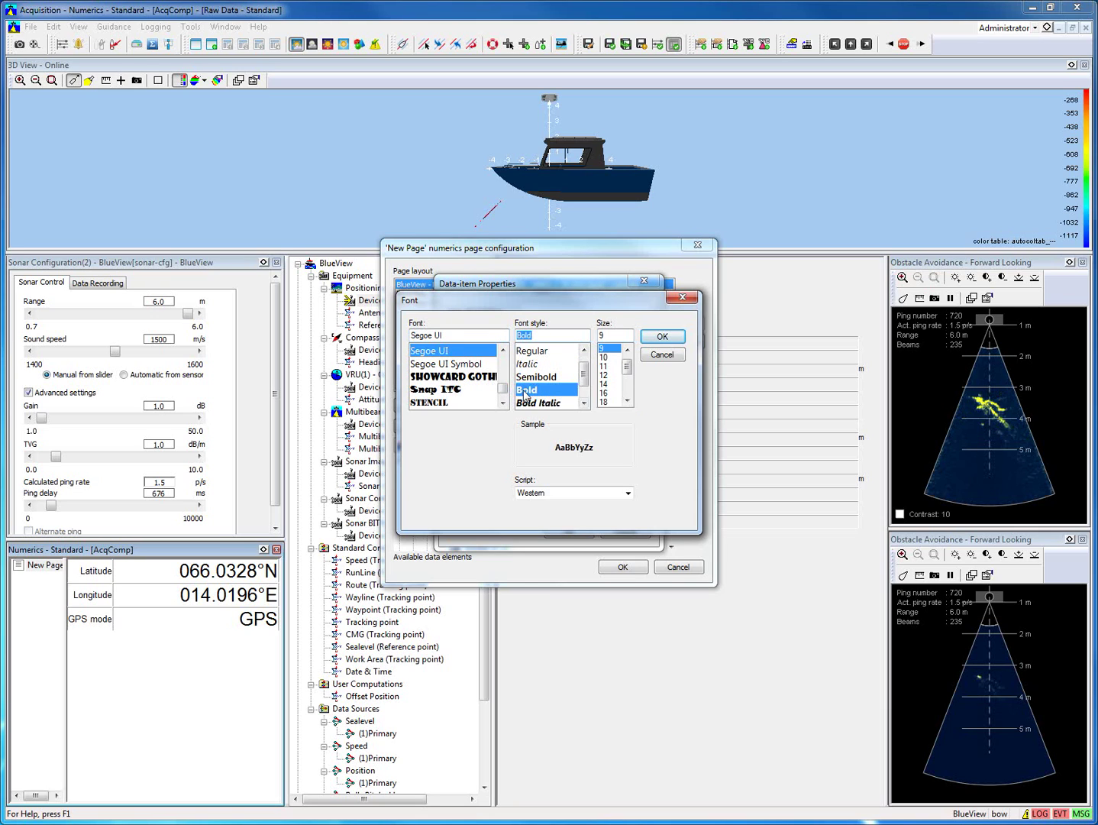
pyautogui.click(602, 405)
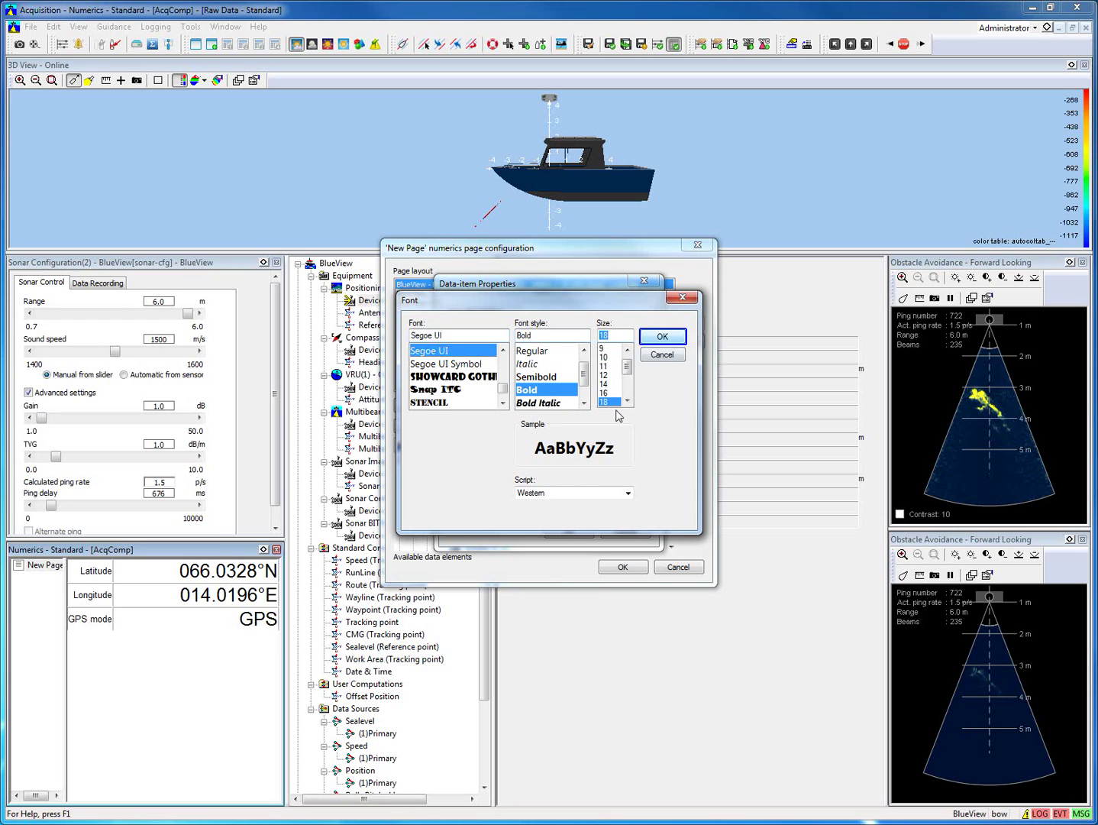
pyautogui.click(653, 337)
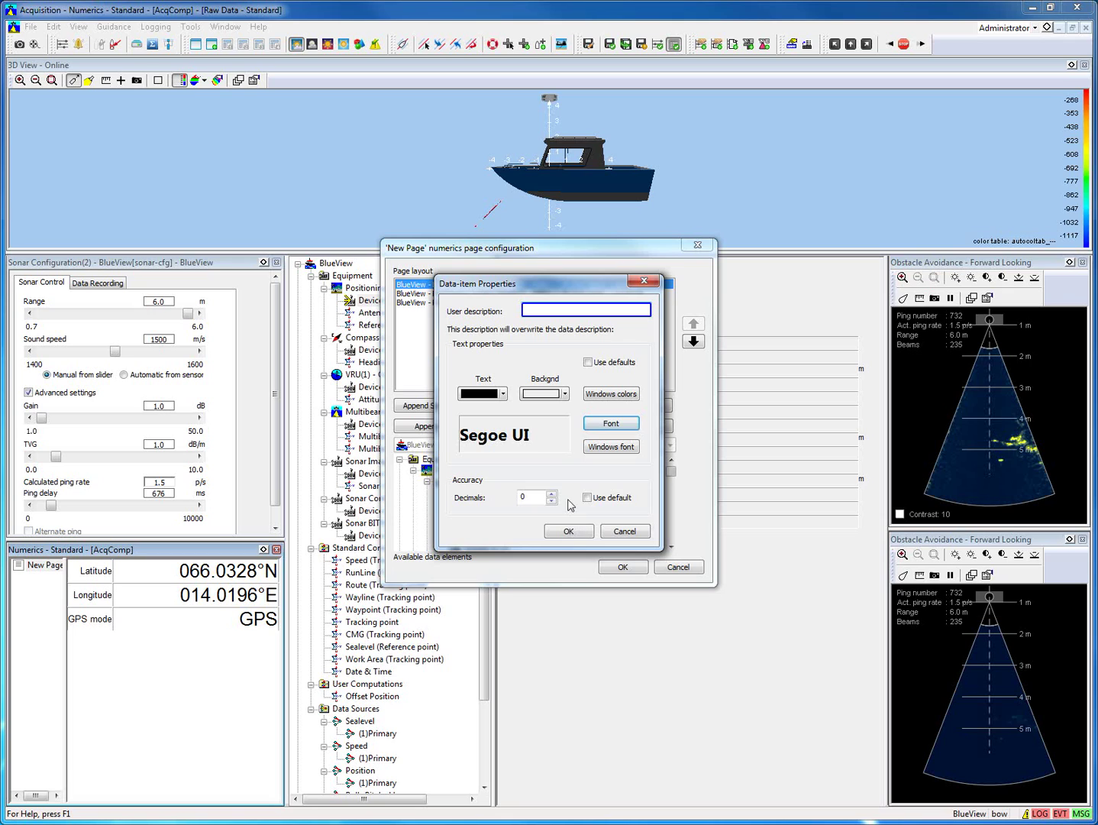
# Step: Give the Latitude item the user description lat and apply the Numerics page configuration
pyautogui.click(549, 312)
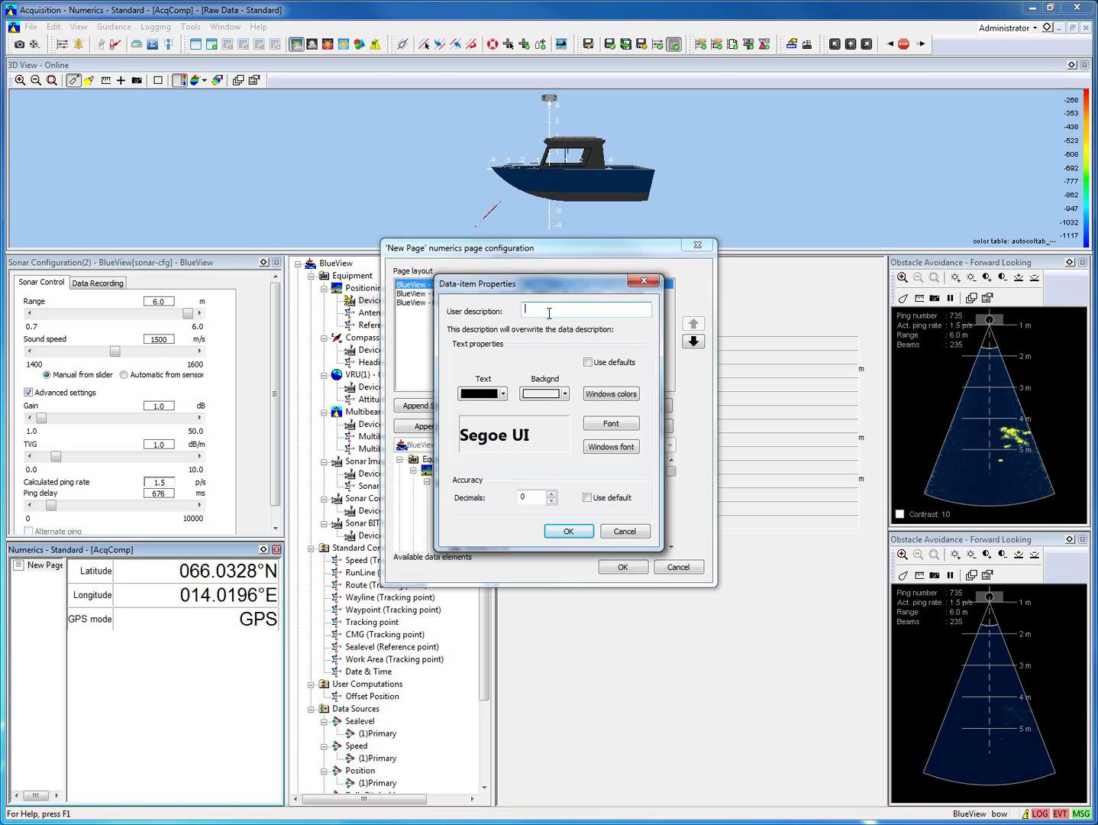
pyautogui.write('lat')
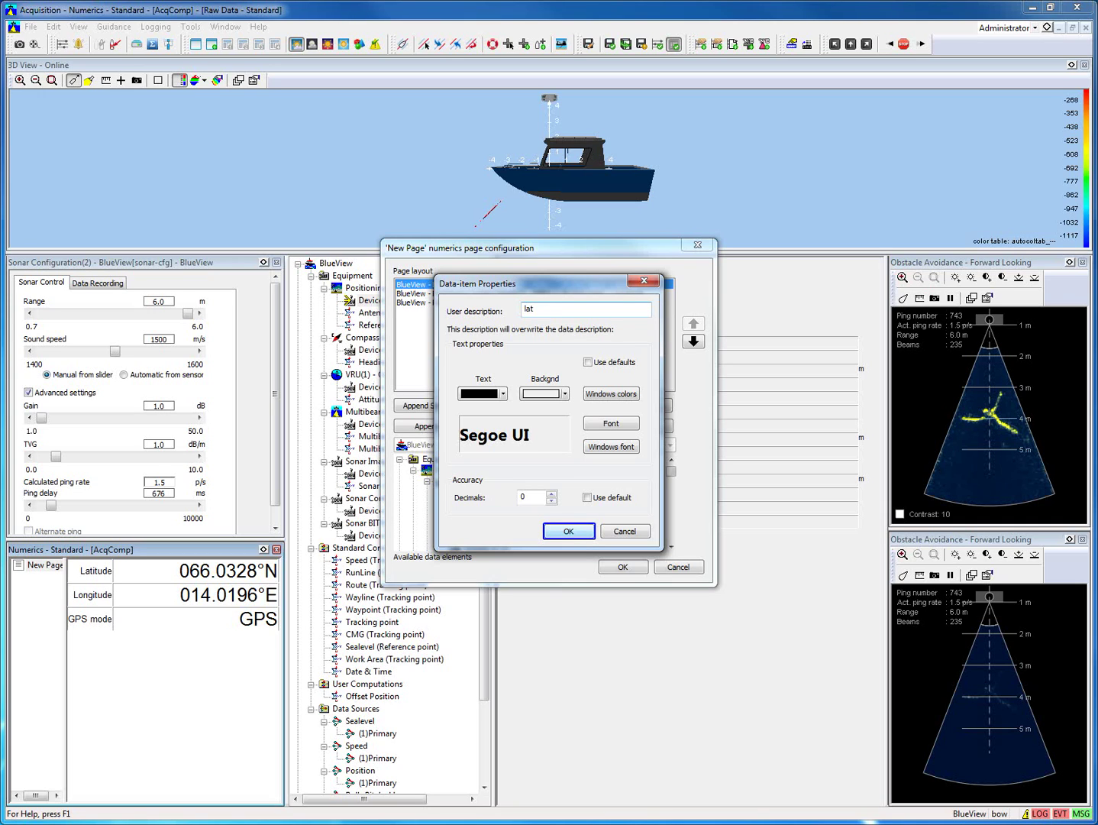
pyautogui.click(578, 537)
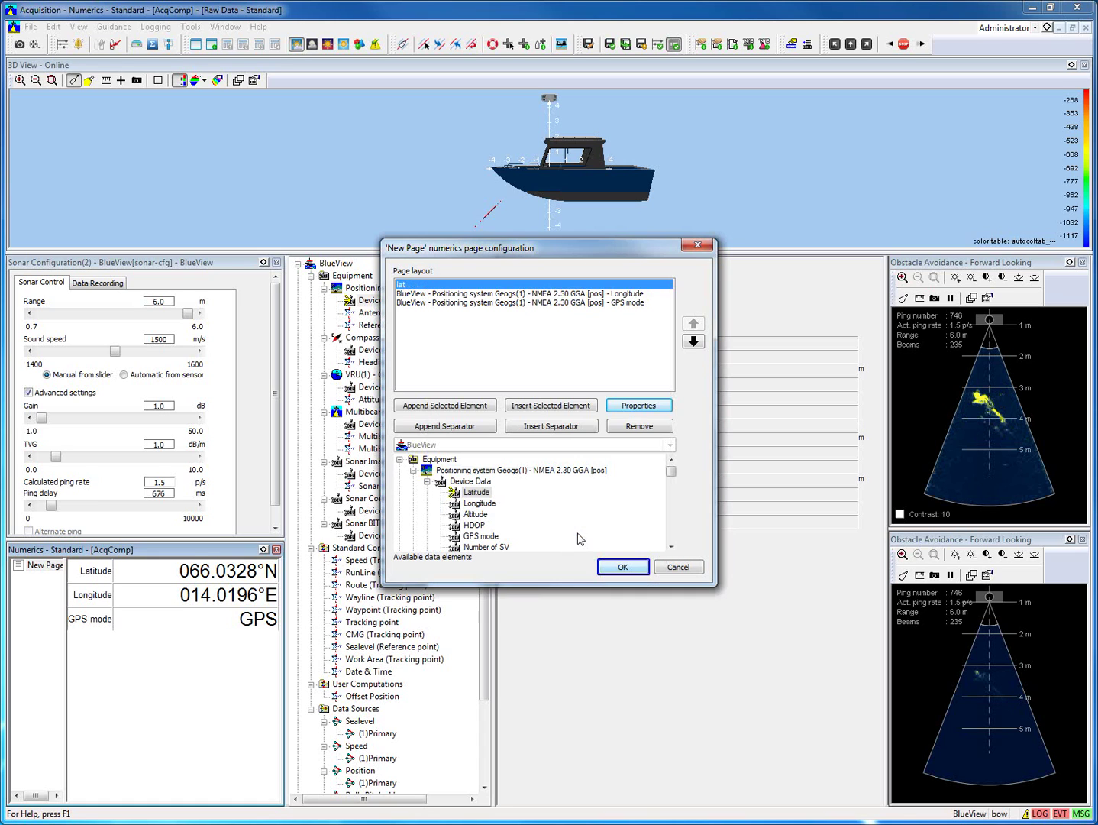
pyautogui.click(621, 566)
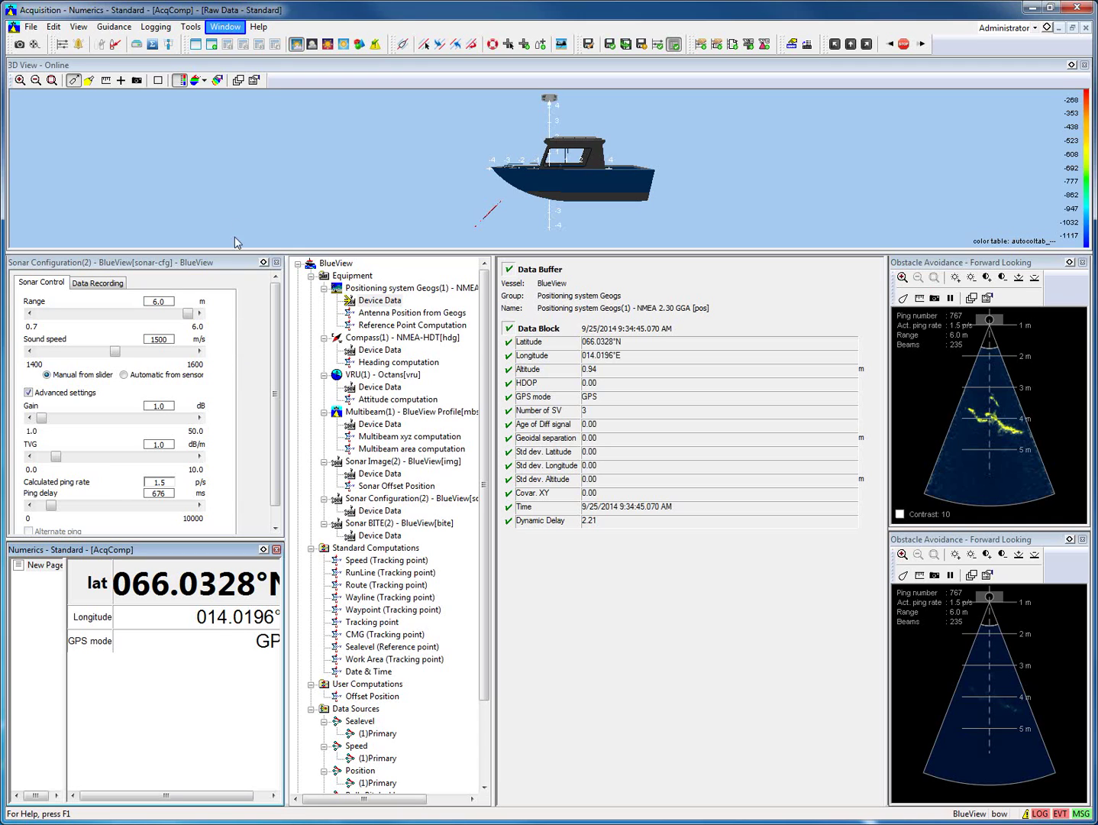
# Step: Switch to the Plan View - Navigation window and add a Grid Model Layer that uses the pt area grid model
pyautogui.click(226, 28)
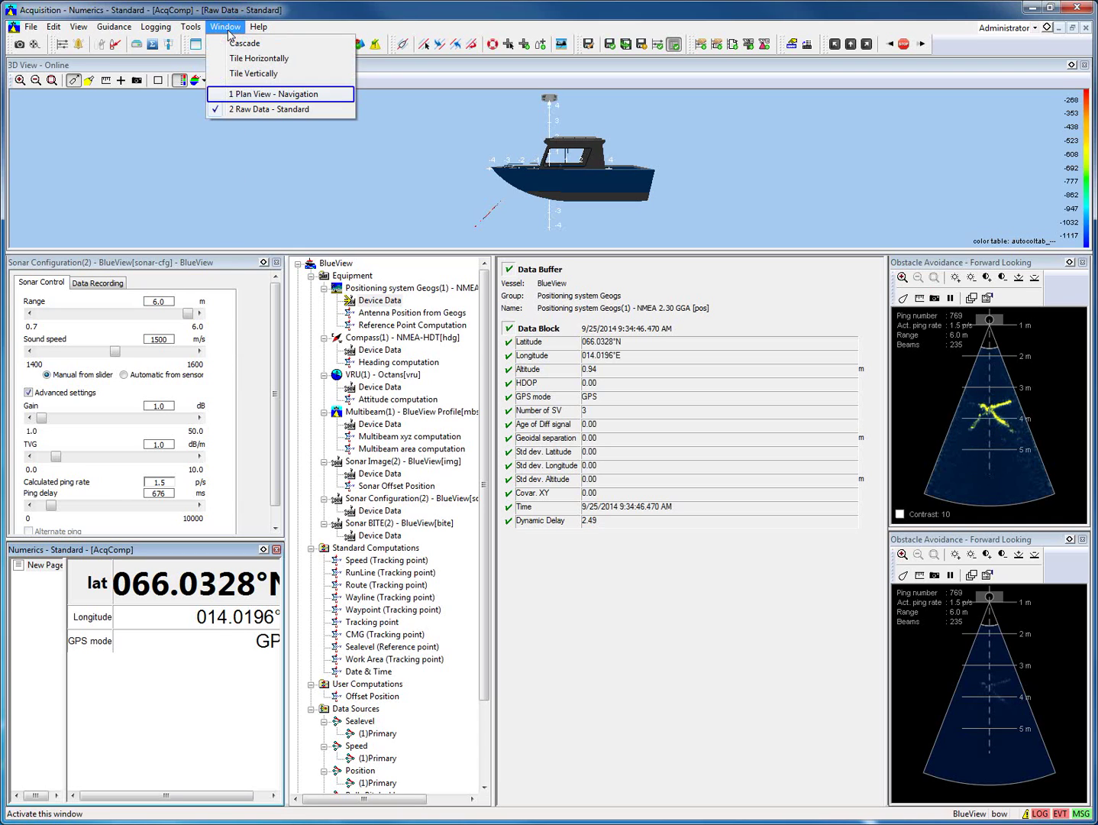
pyautogui.click(242, 96)
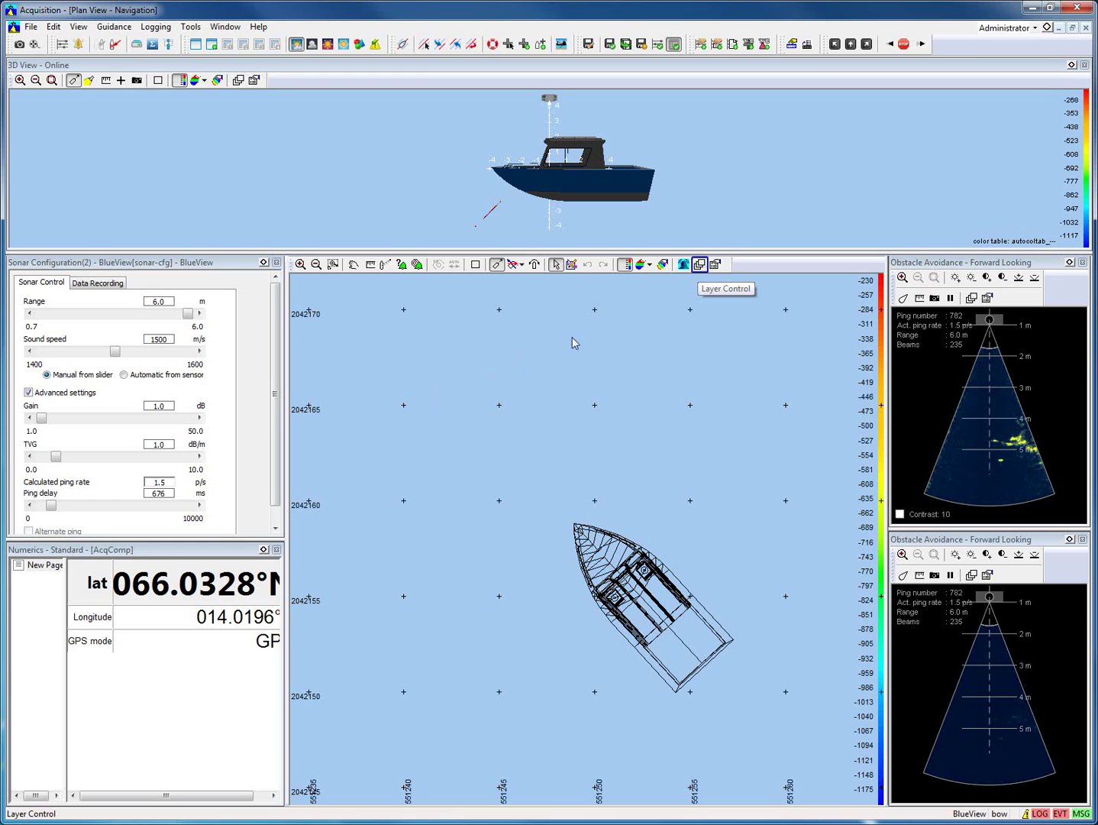
pyautogui.click(700, 267)
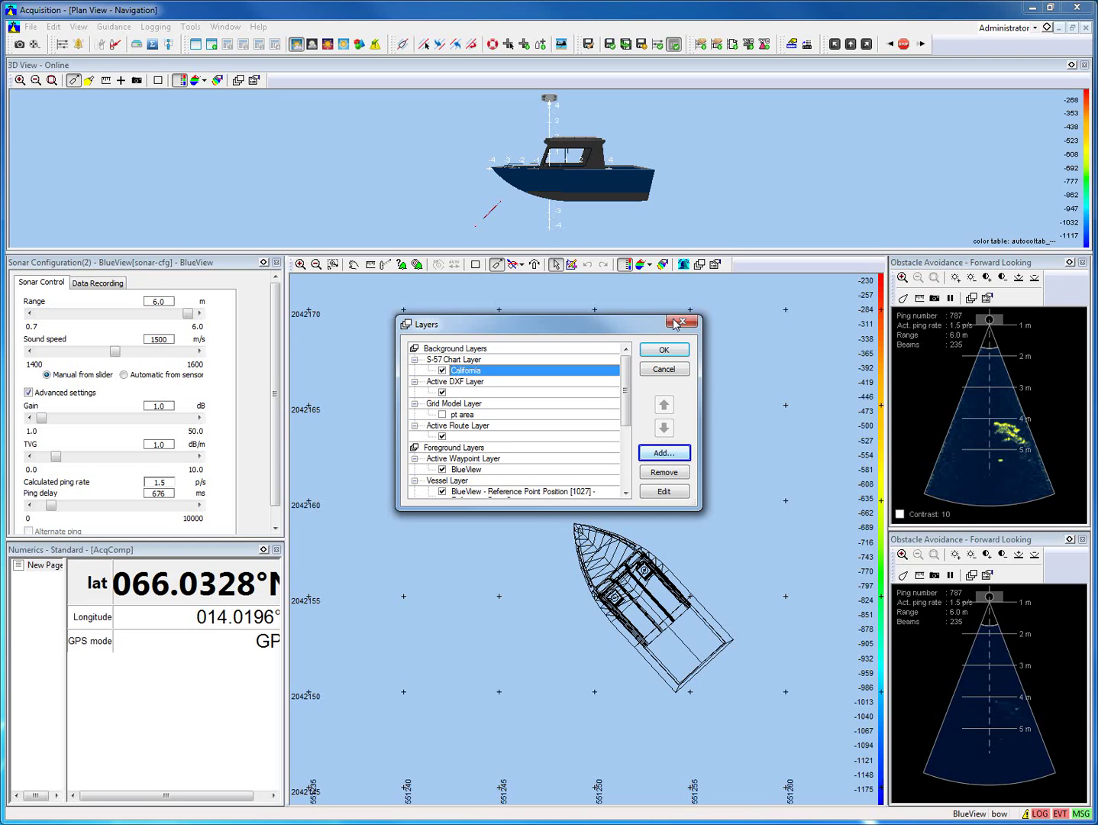
pyautogui.click(654, 454)
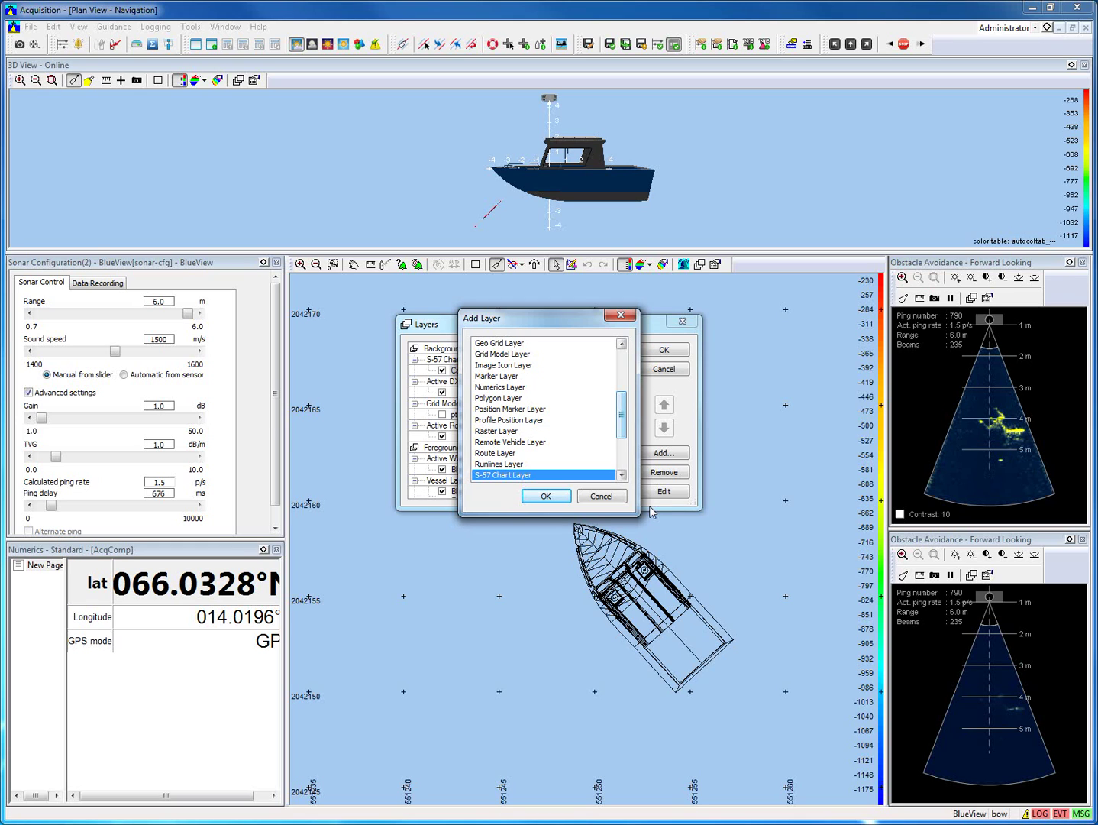
pyautogui.click(620, 417)
pyautogui.moveTo(620, 420)
pyautogui.mouseDown()
pyautogui.moveTo(620, 459)
pyautogui.moveTo(620, 402)
pyautogui.mouseUp()
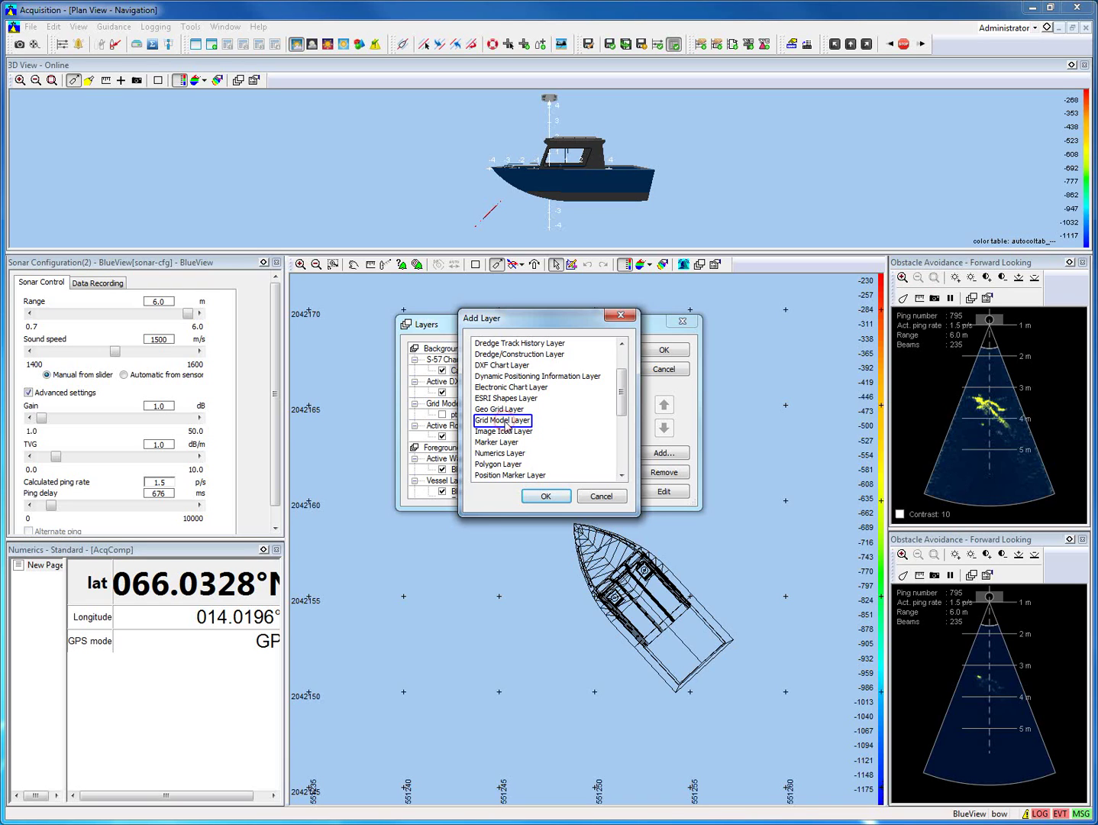
pyautogui.click(505, 420)
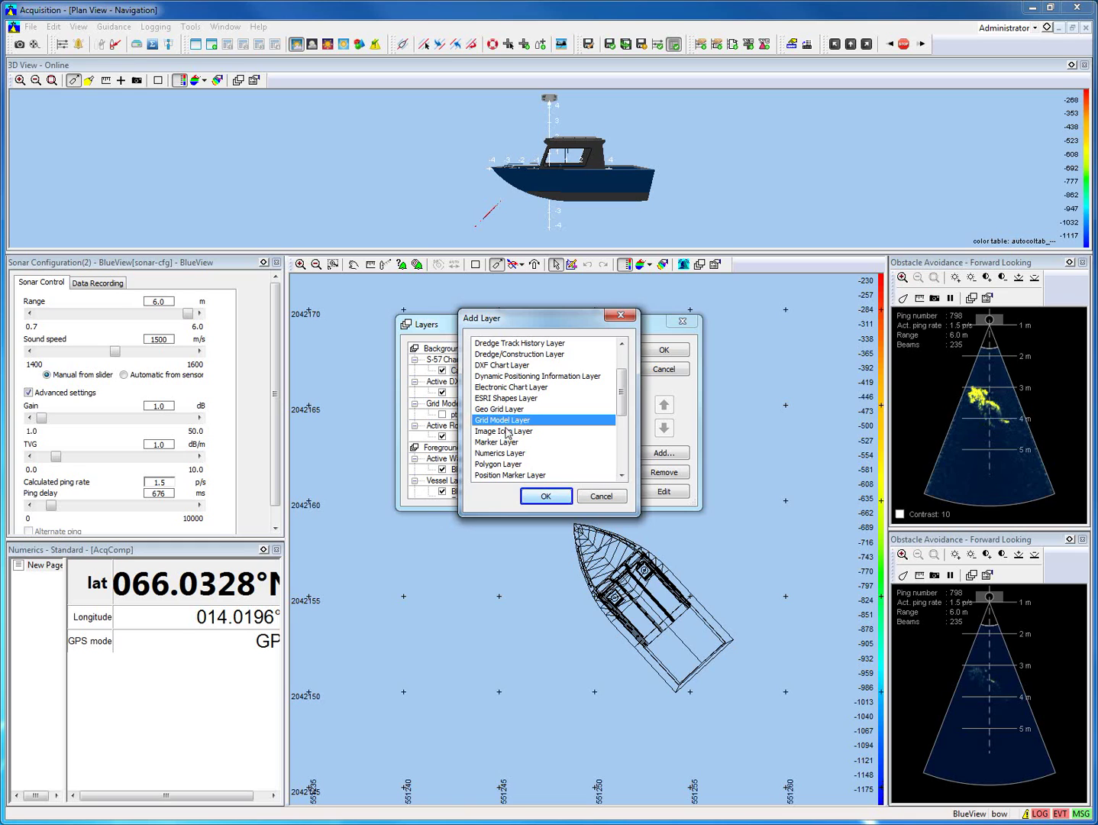
pyautogui.click(543, 497)
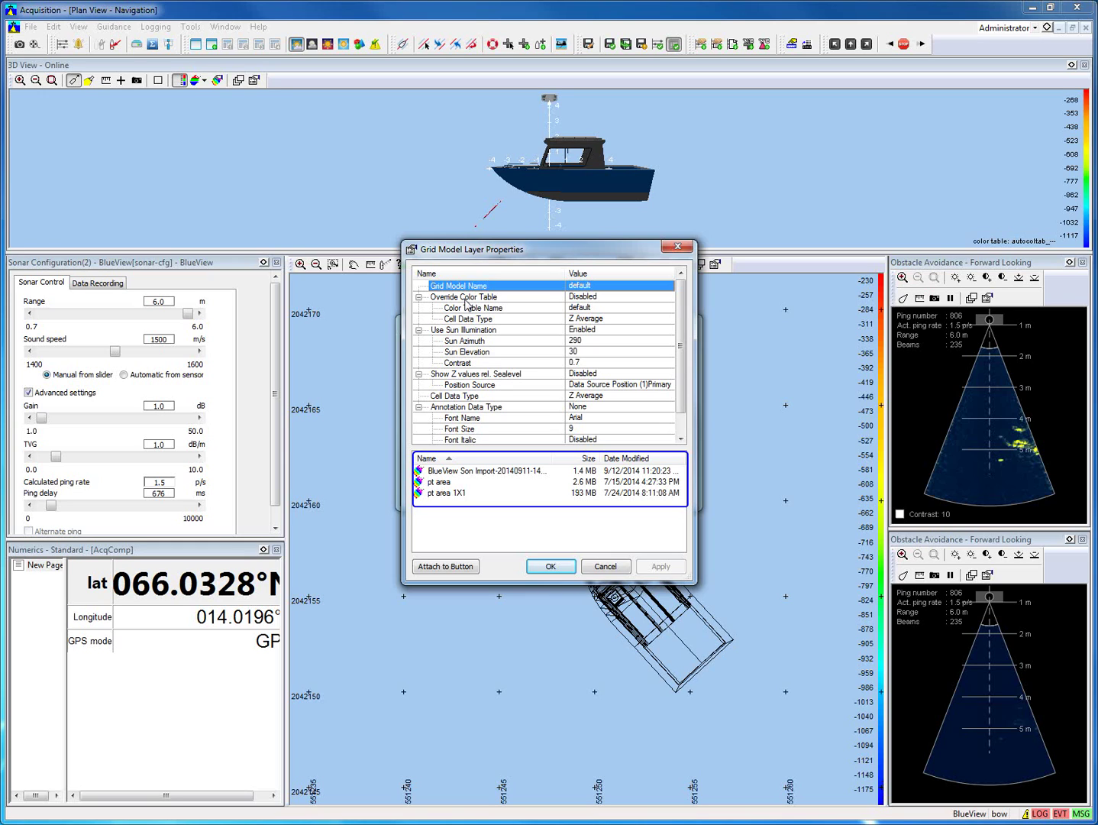
pyautogui.click(447, 483)
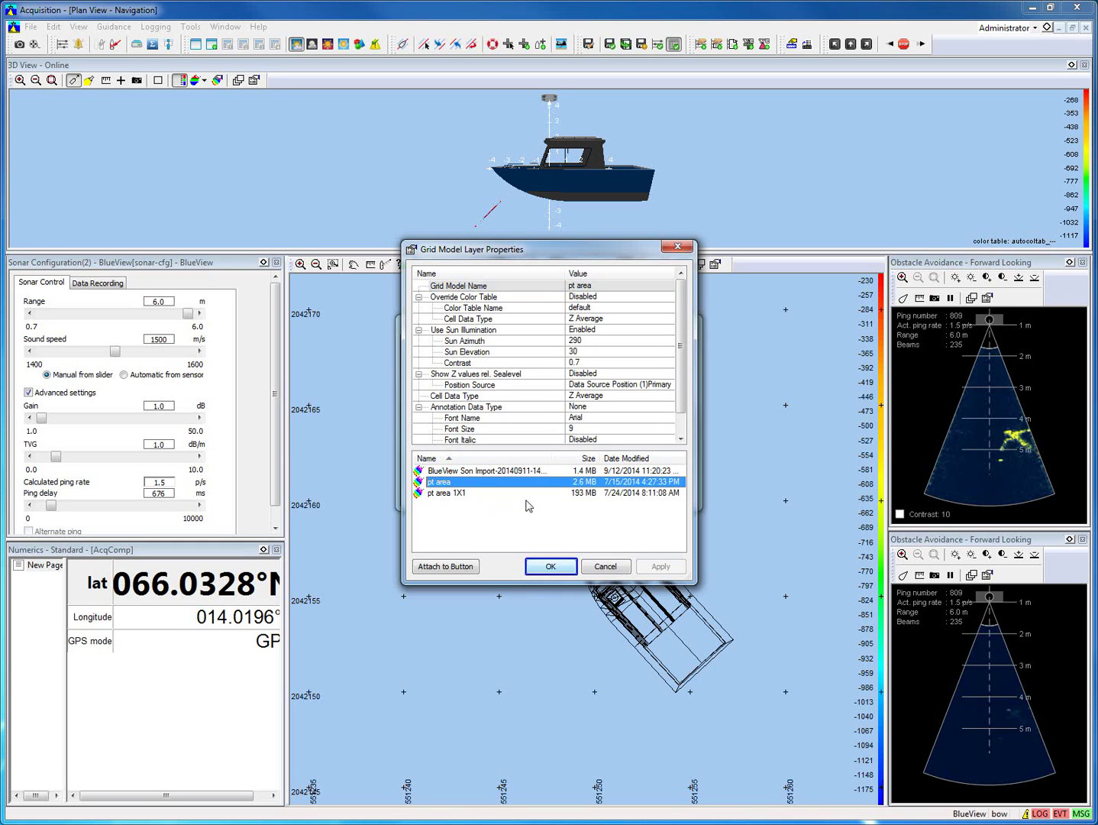
pyautogui.click(549, 567)
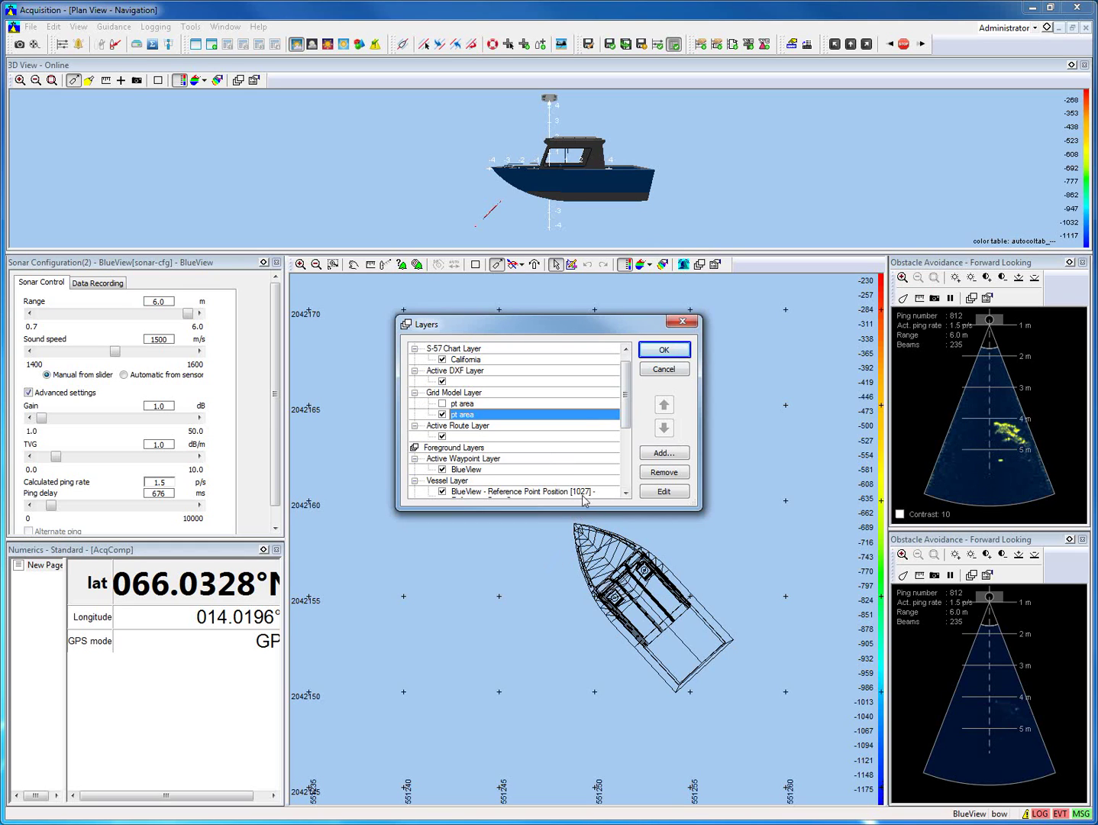
pyautogui.click(651, 355)
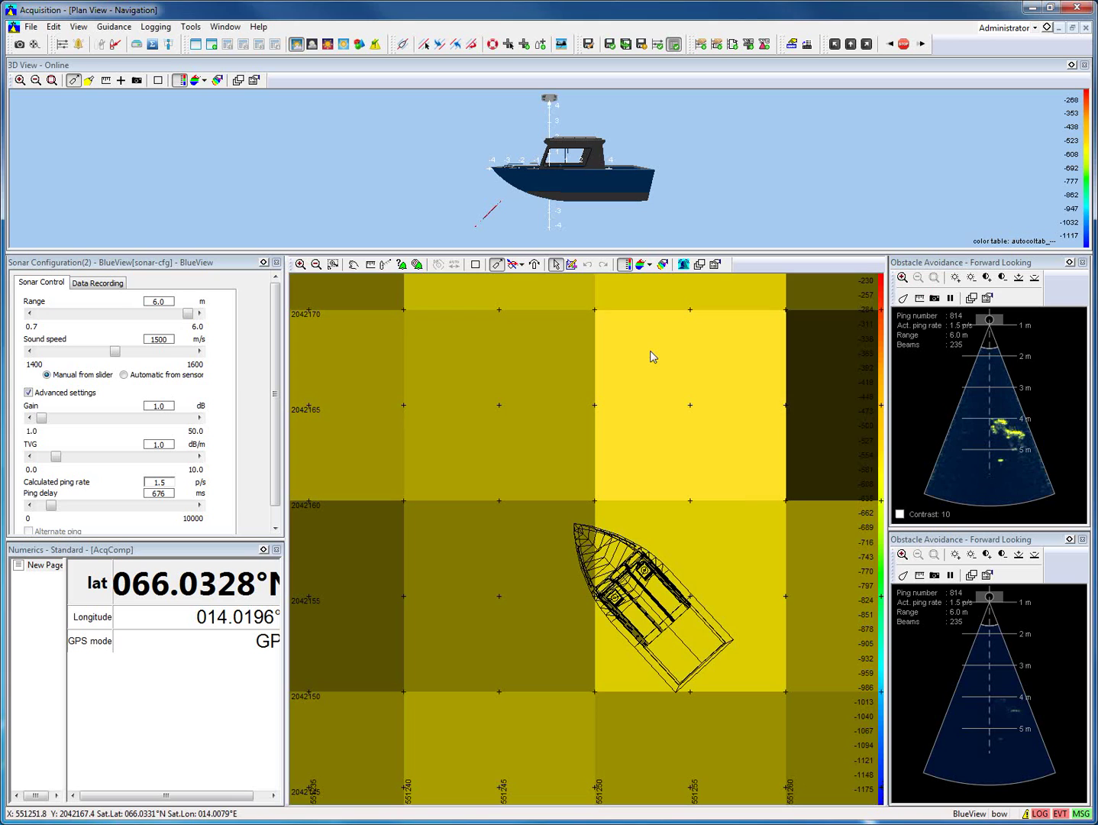
pyautogui.click(629, 359)
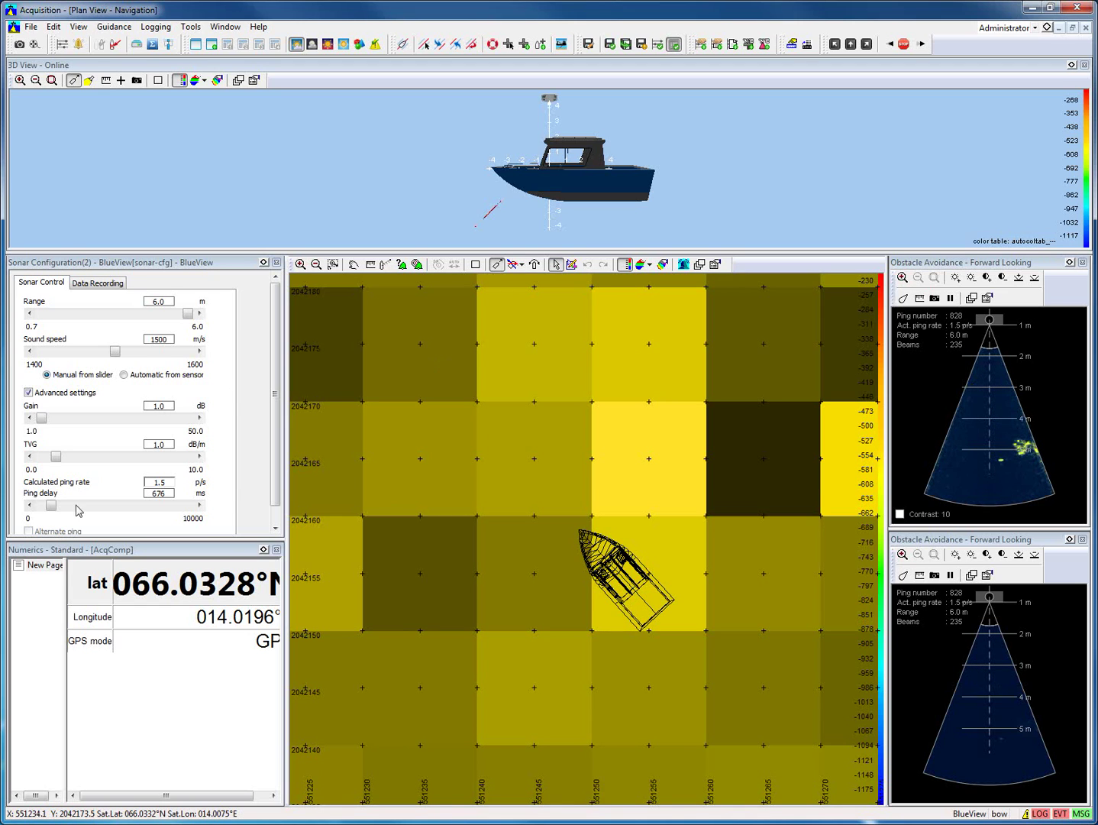
# Step: Switch to the Control Center, examine the project's Grid Models folder and its options for new files, and return to Acquisition
pyautogui.hotkey('alt', 'Tab')
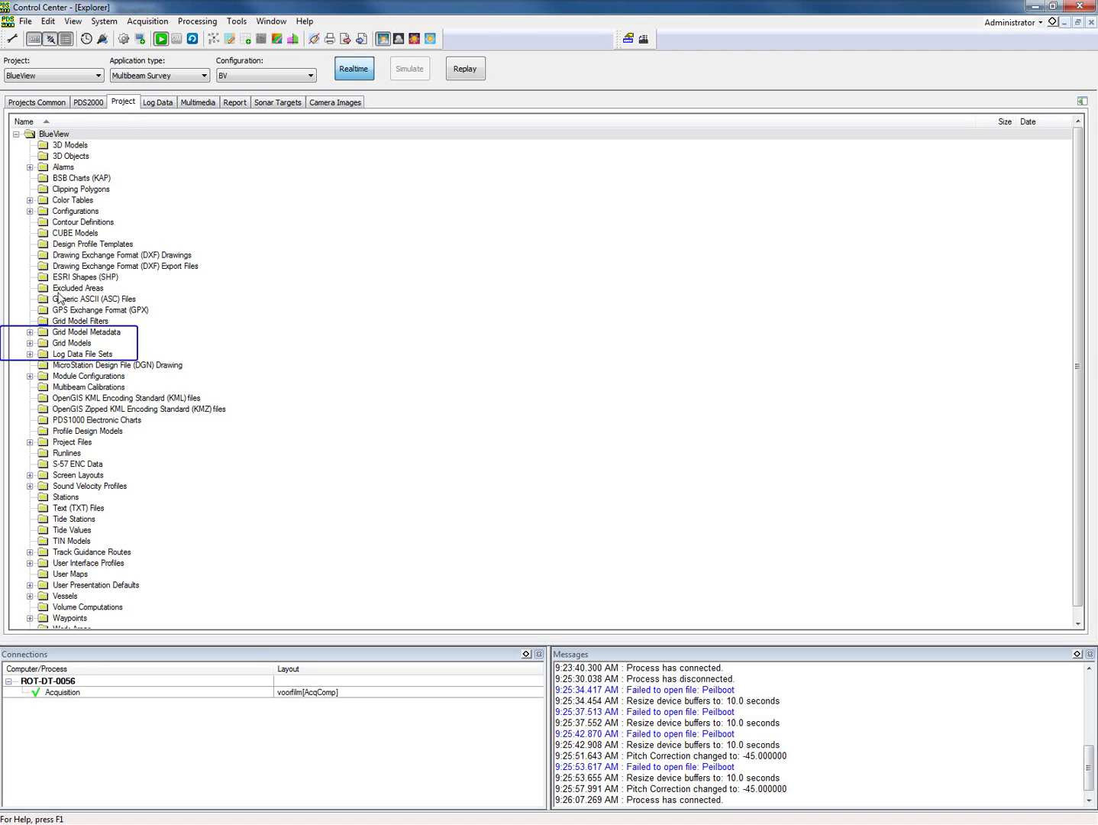
pyautogui.click(30, 343)
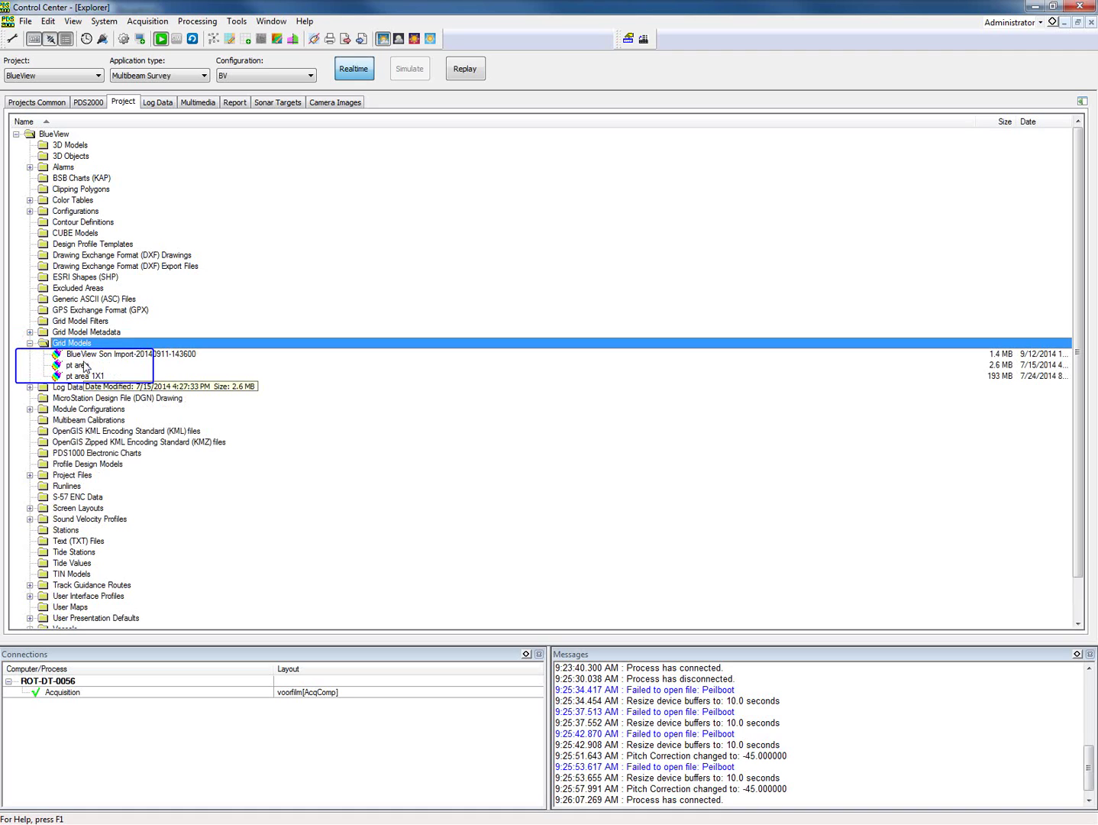
pyautogui.click(86, 369)
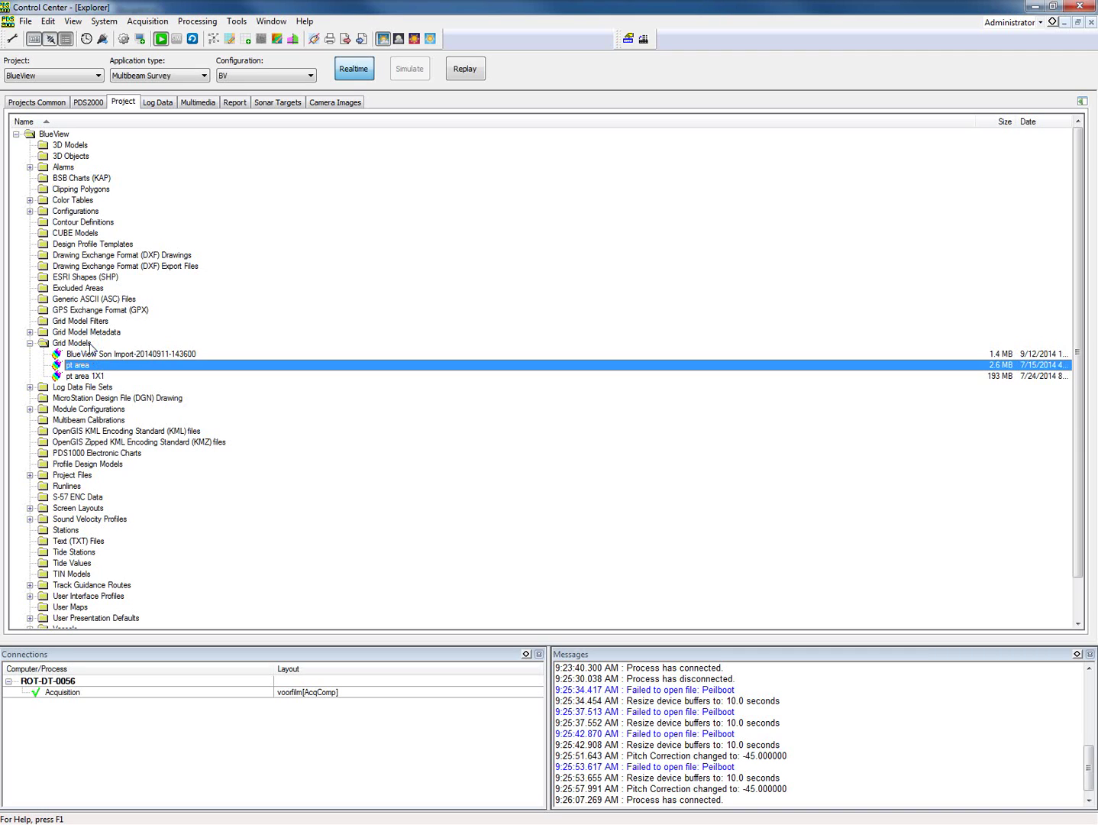
pyautogui.rightClick(91, 345)
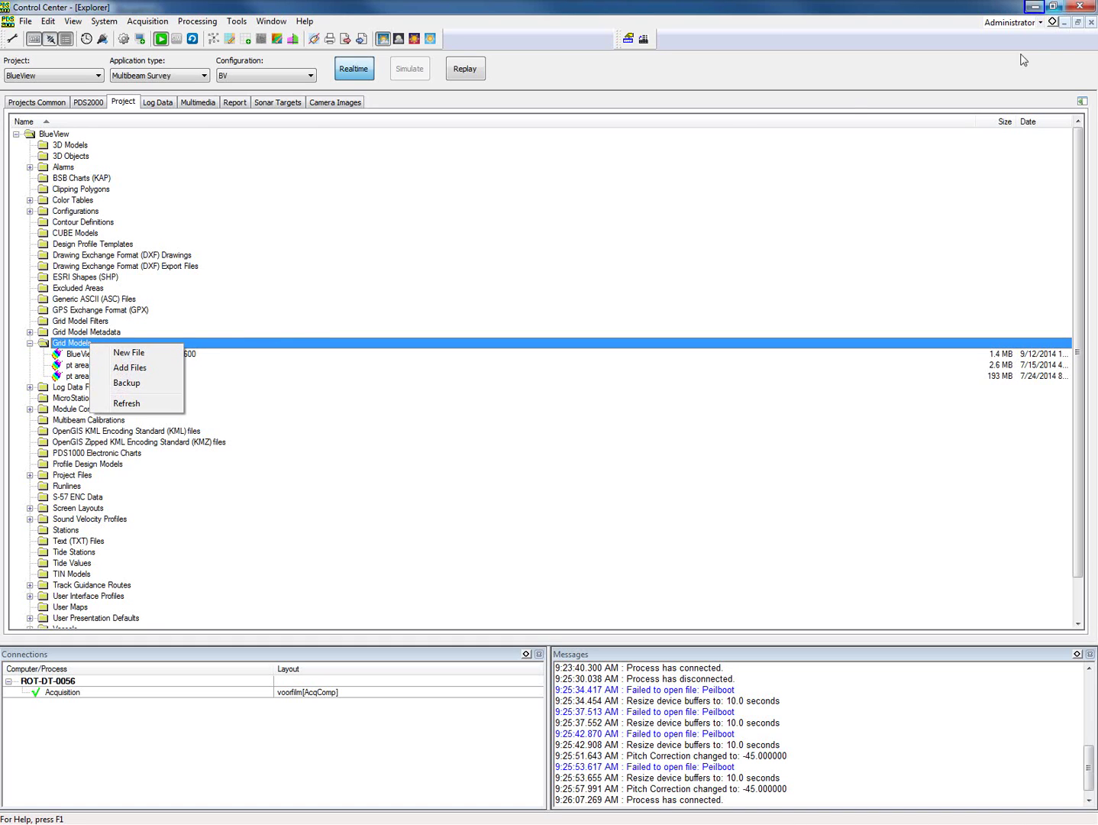
pyautogui.click(1034, 8)
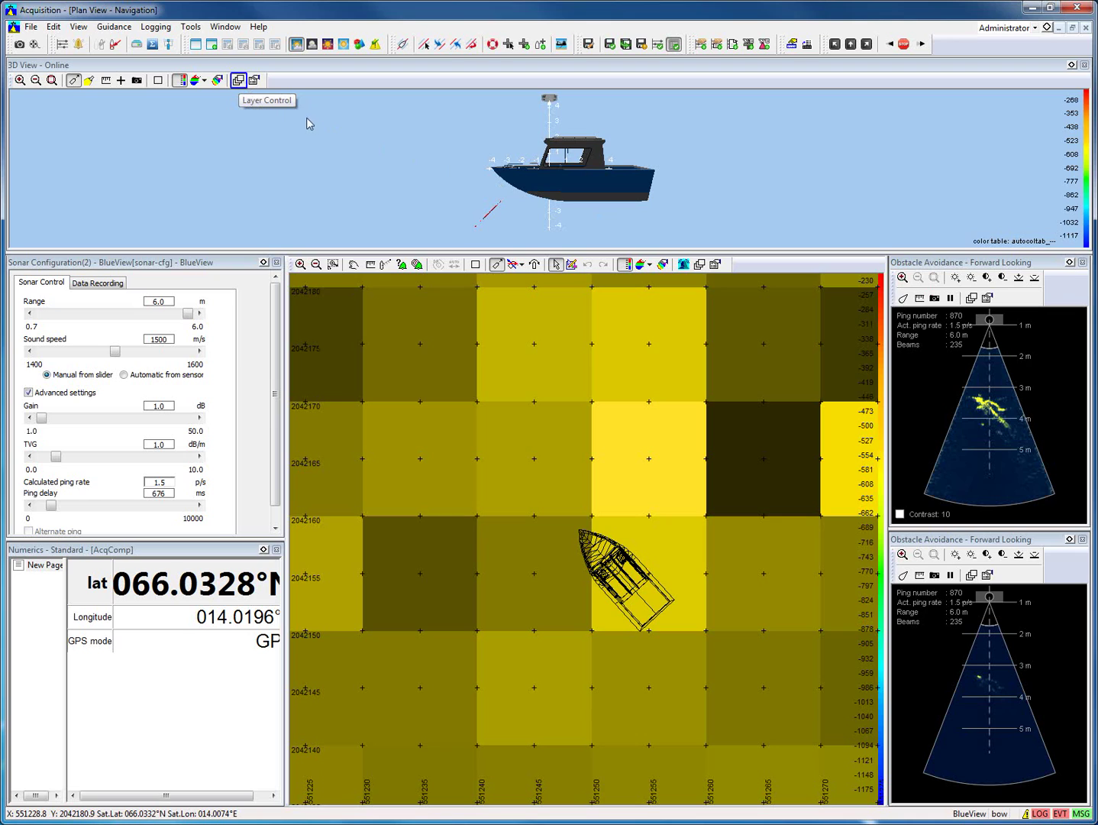
# Step: Add a Grid Model Layer with the pt area grid model to the 3D View and orbit to an oblique view of the vessel
pyautogui.click(238, 81)
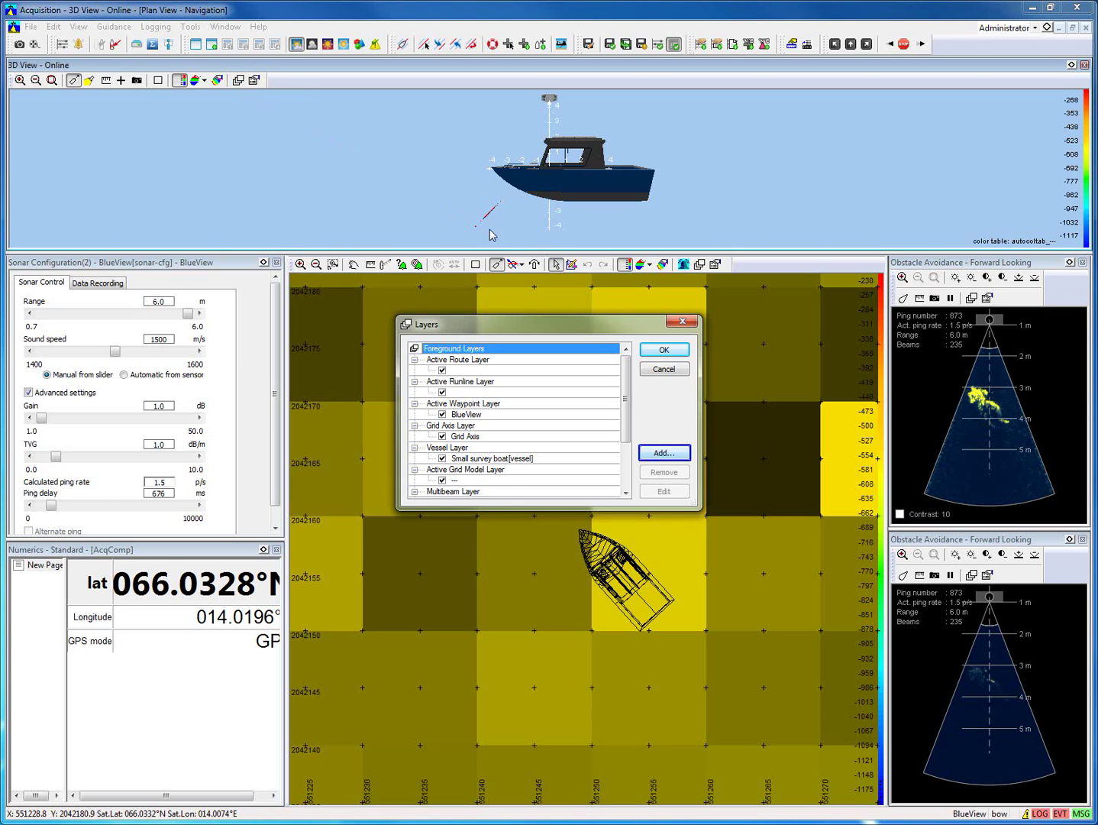
pyautogui.click(651, 455)
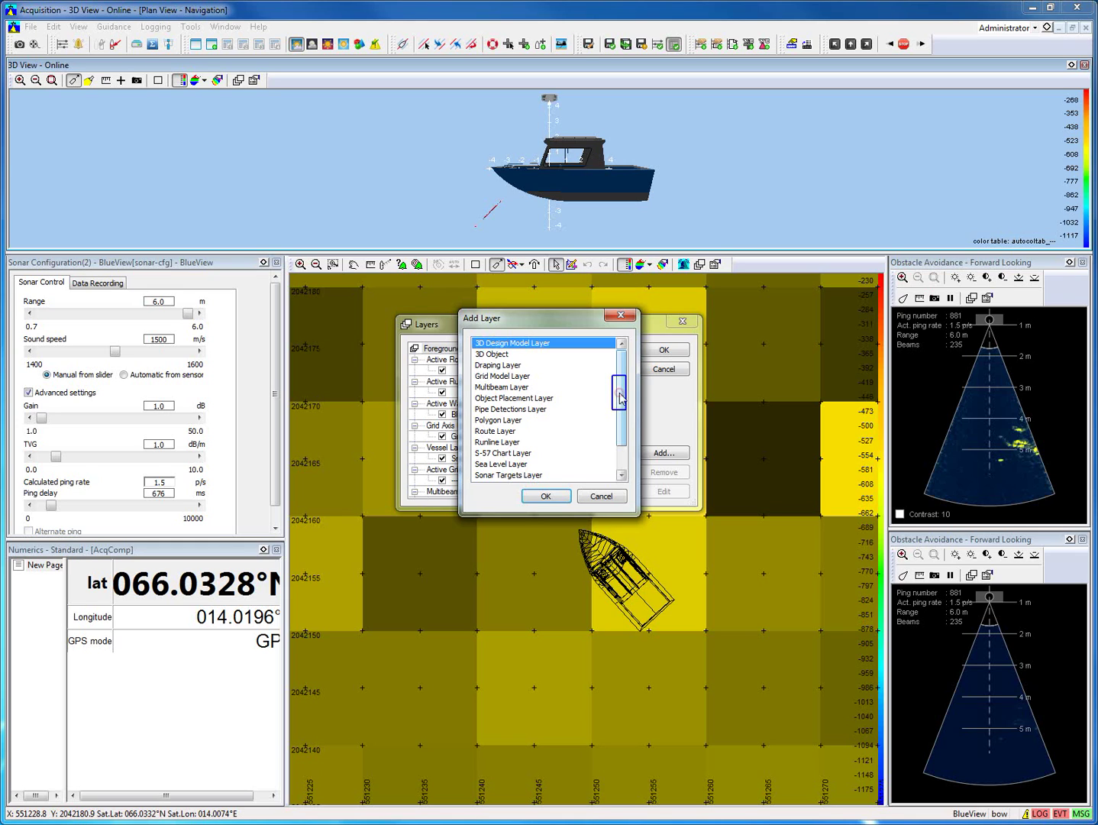
pyautogui.moveTo(620, 397)
pyautogui.mouseDown()
pyautogui.moveTo(629, 439)
pyautogui.moveTo(622, 402)
pyautogui.mouseUp()
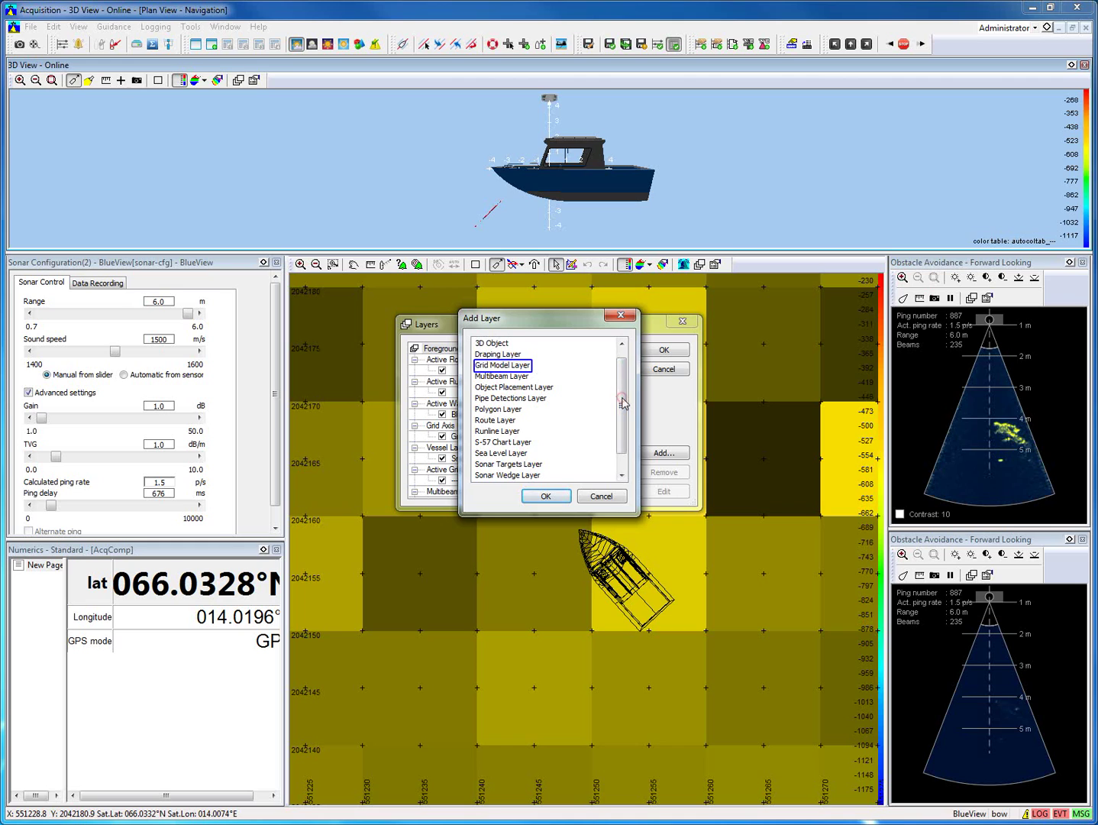
pyautogui.click(527, 366)
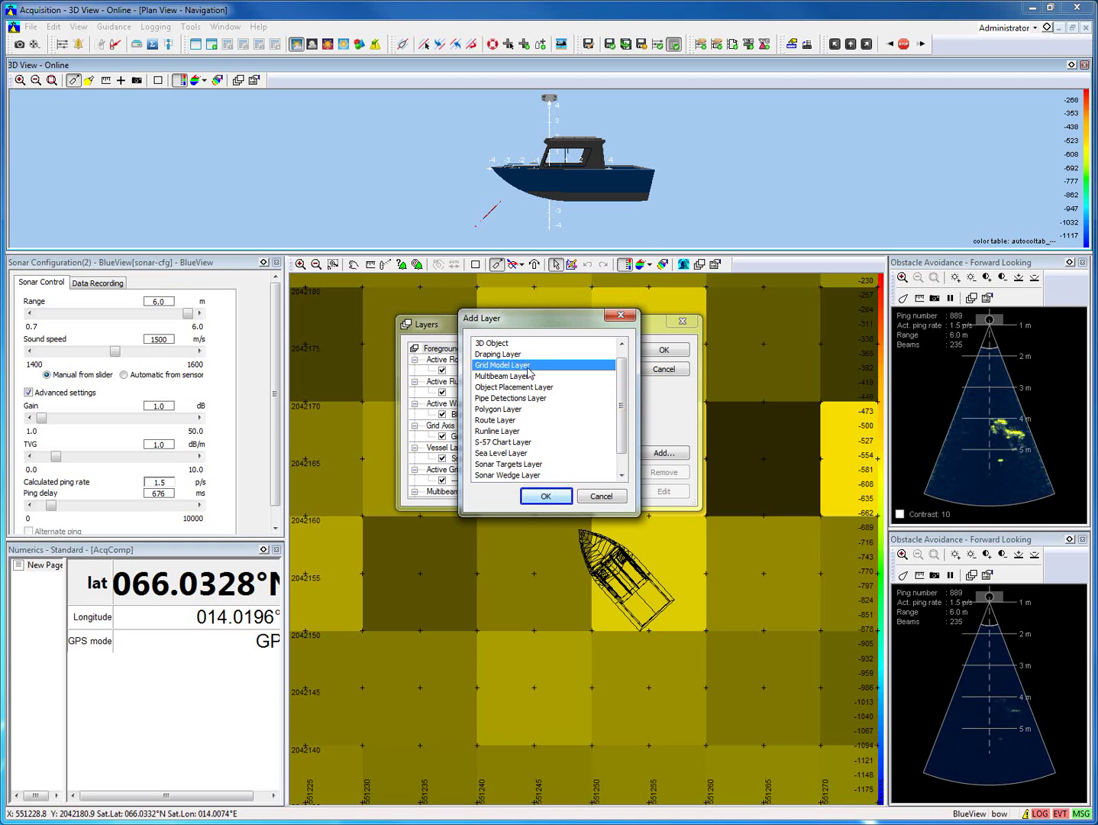
pyautogui.click(547, 497)
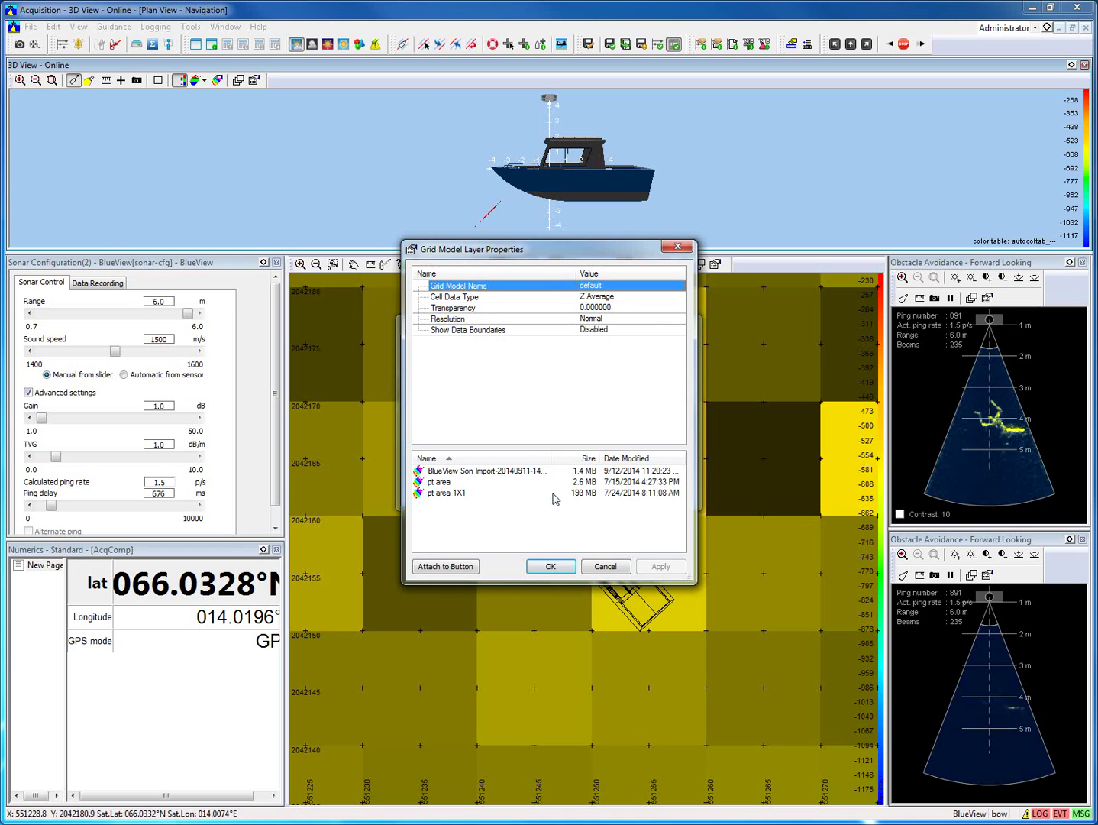
pyautogui.click(448, 486)
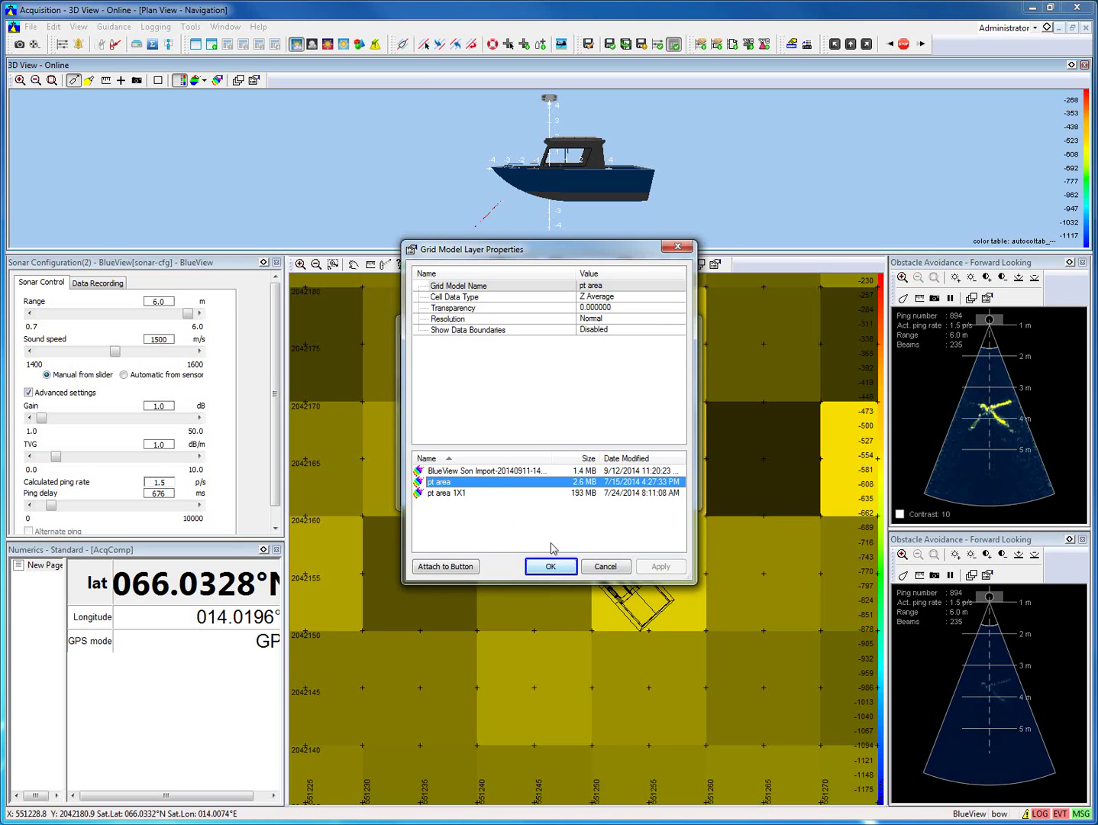
pyautogui.click(550, 566)
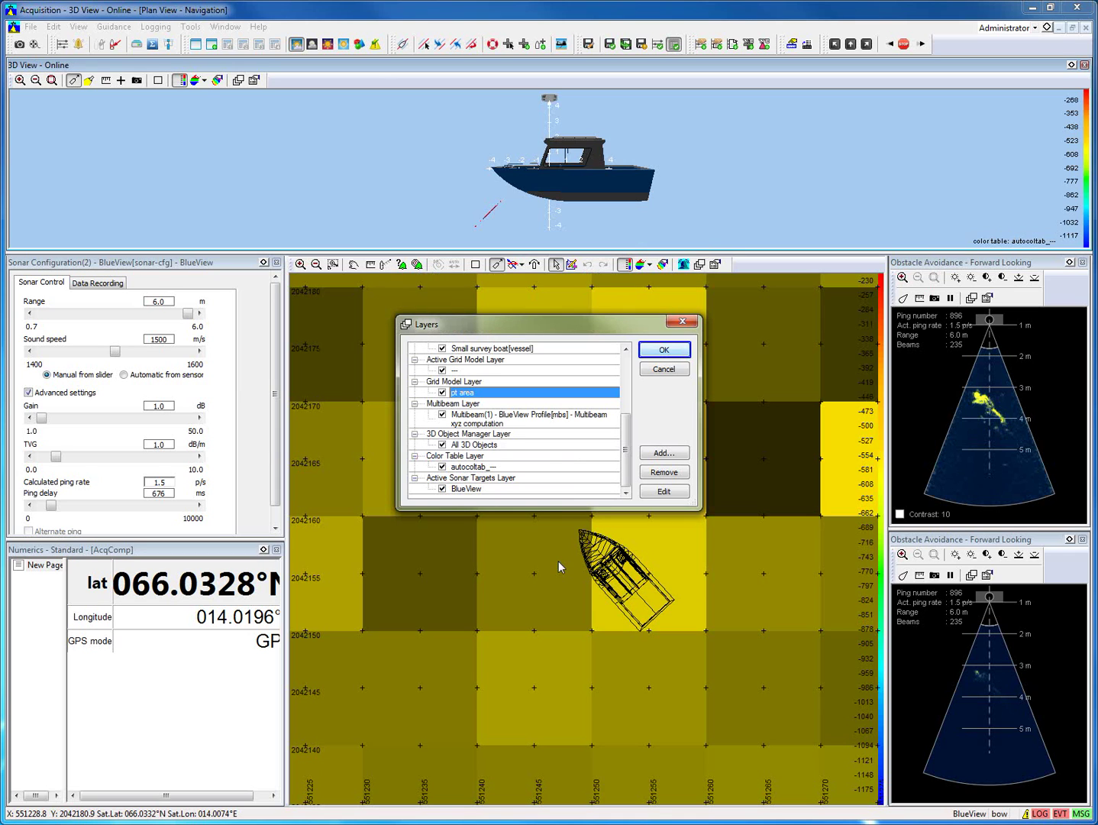
pyautogui.click(656, 351)
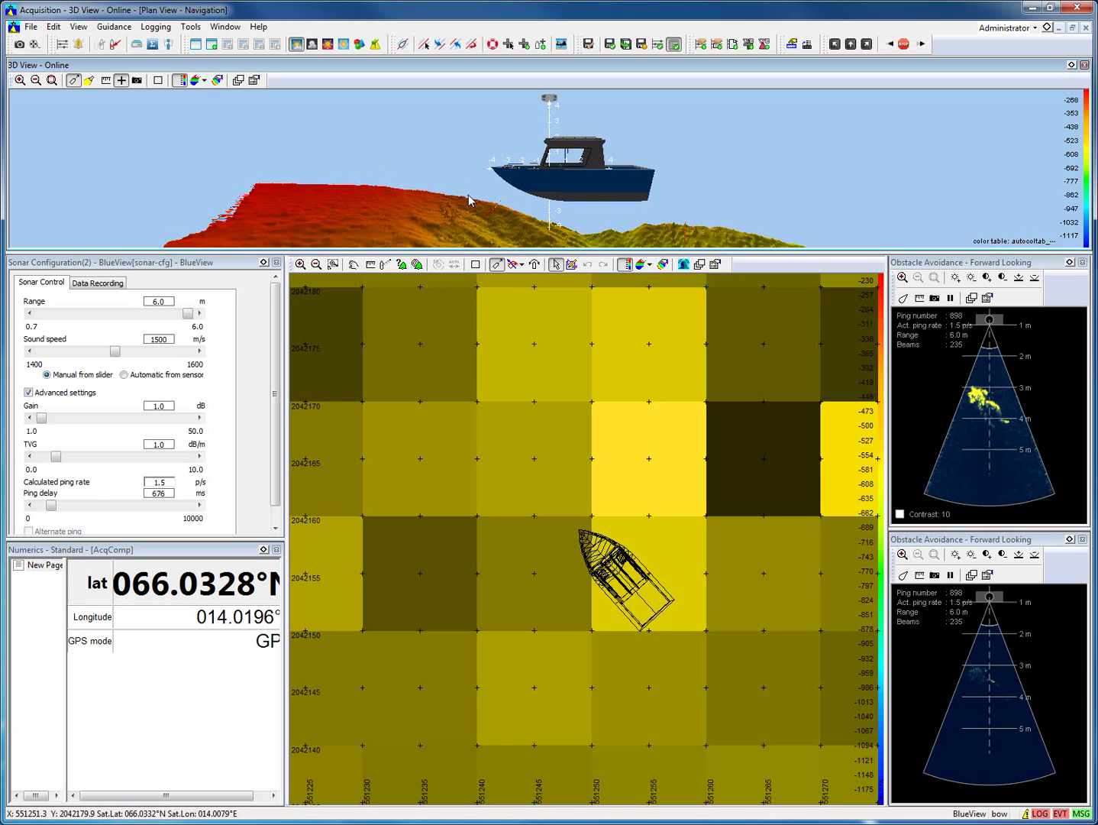
pyautogui.moveTo(471, 201); pyautogui.dragTo(554, 196)
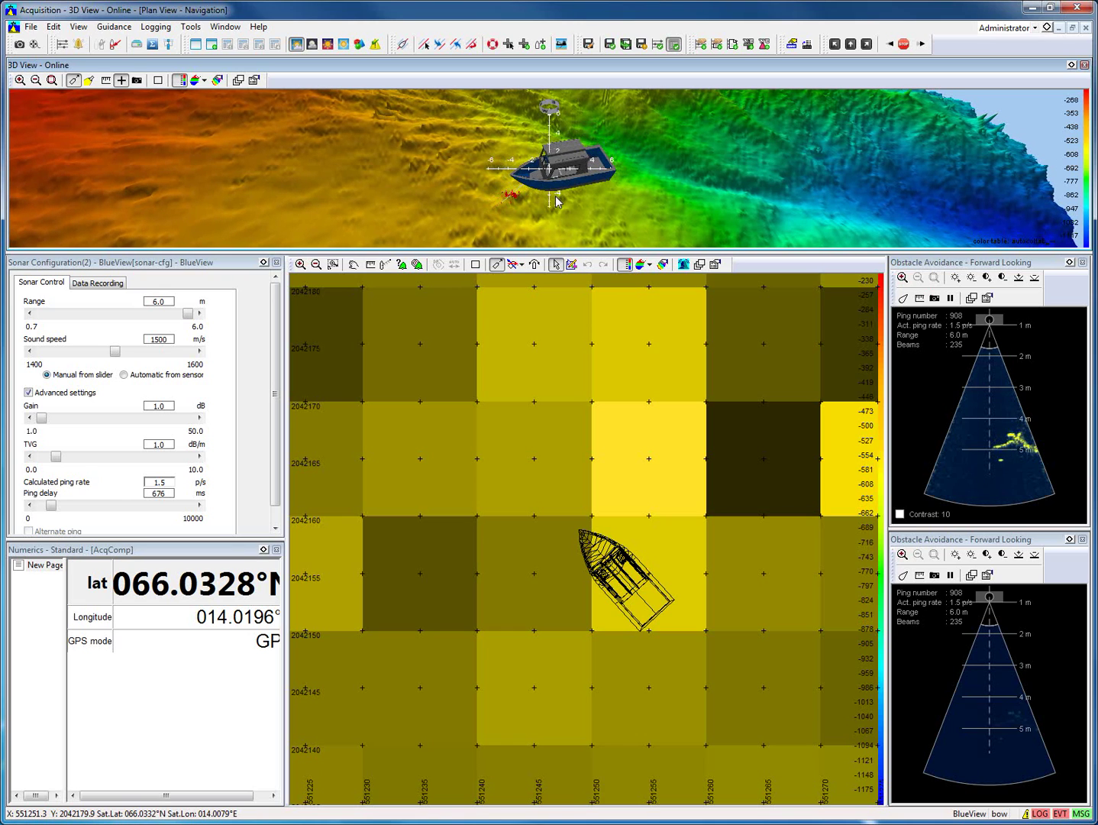
# Step: Remove both pt area grid model layers from the Plan View and apply the layer changes
pyautogui.click(707, 264)
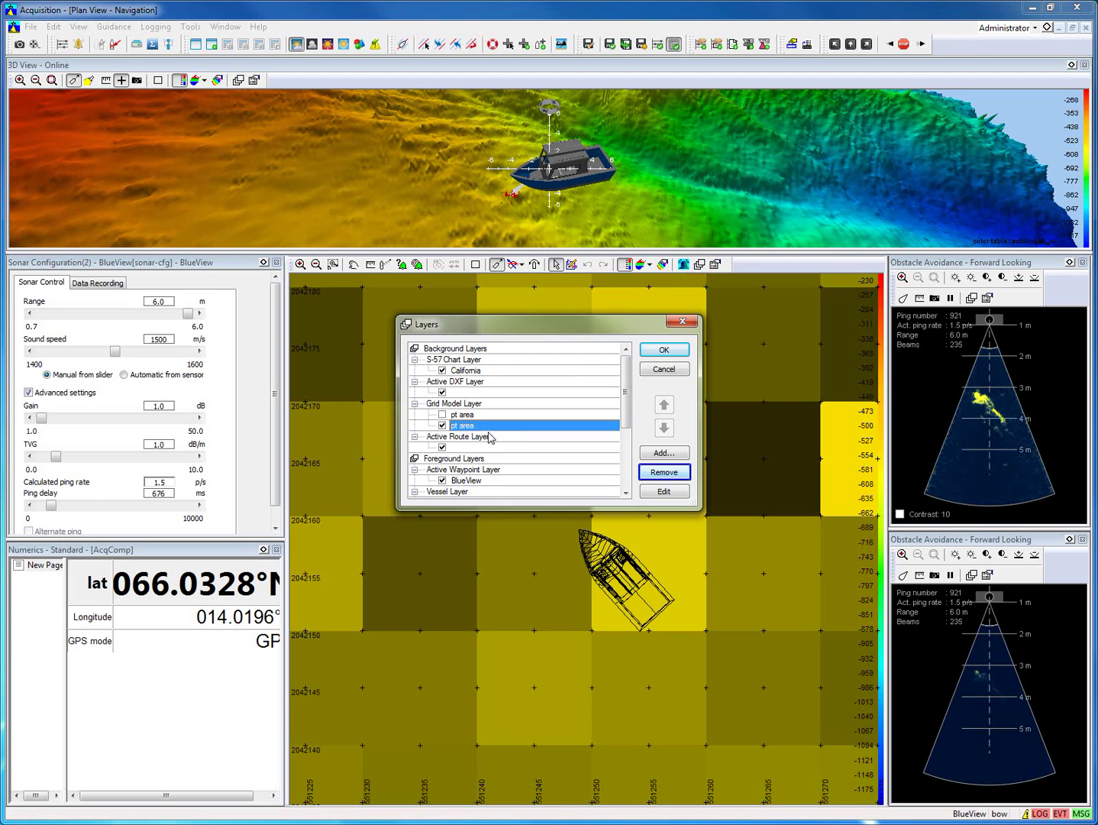
pyautogui.click(663, 472)
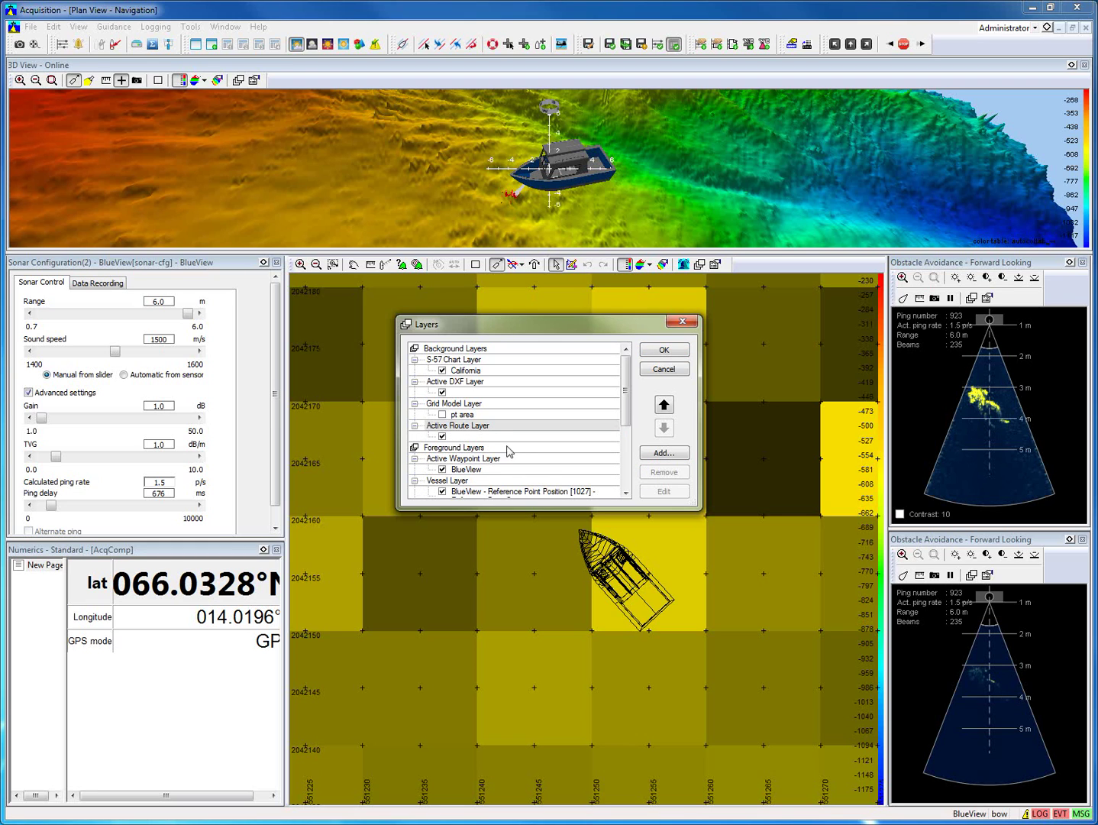
pyautogui.click(474, 414)
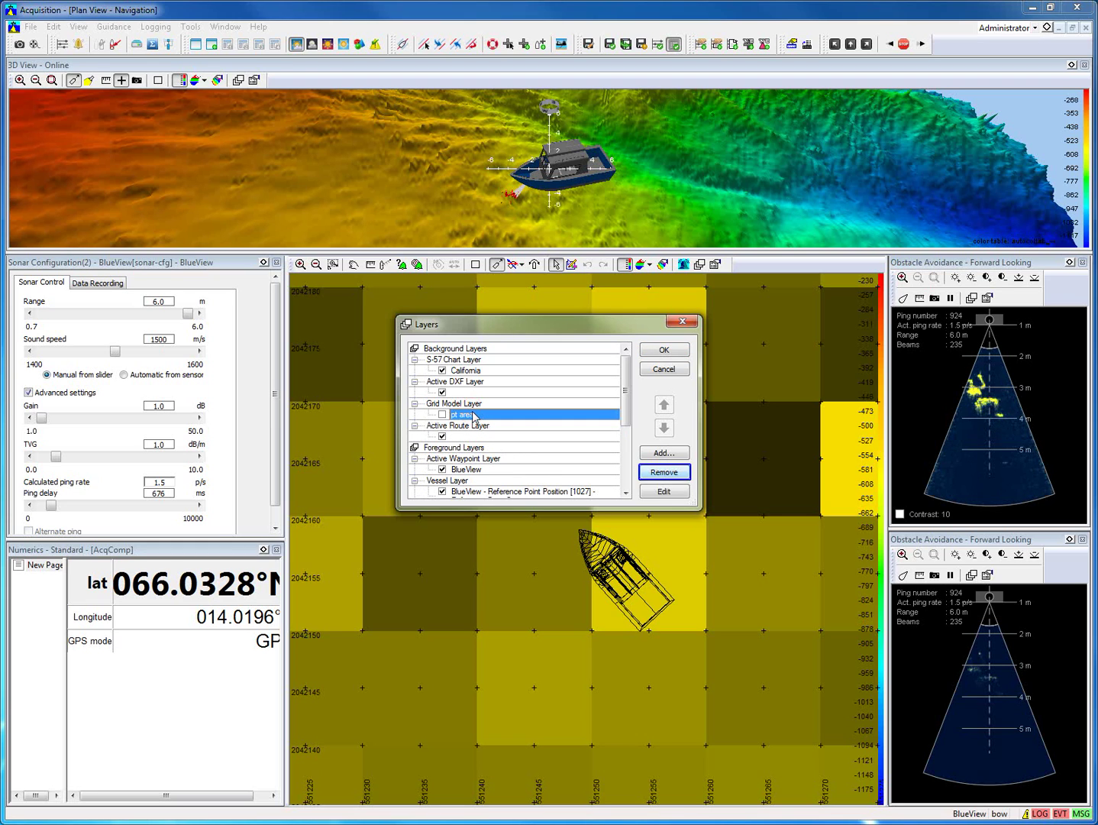
pyautogui.click(663, 472)
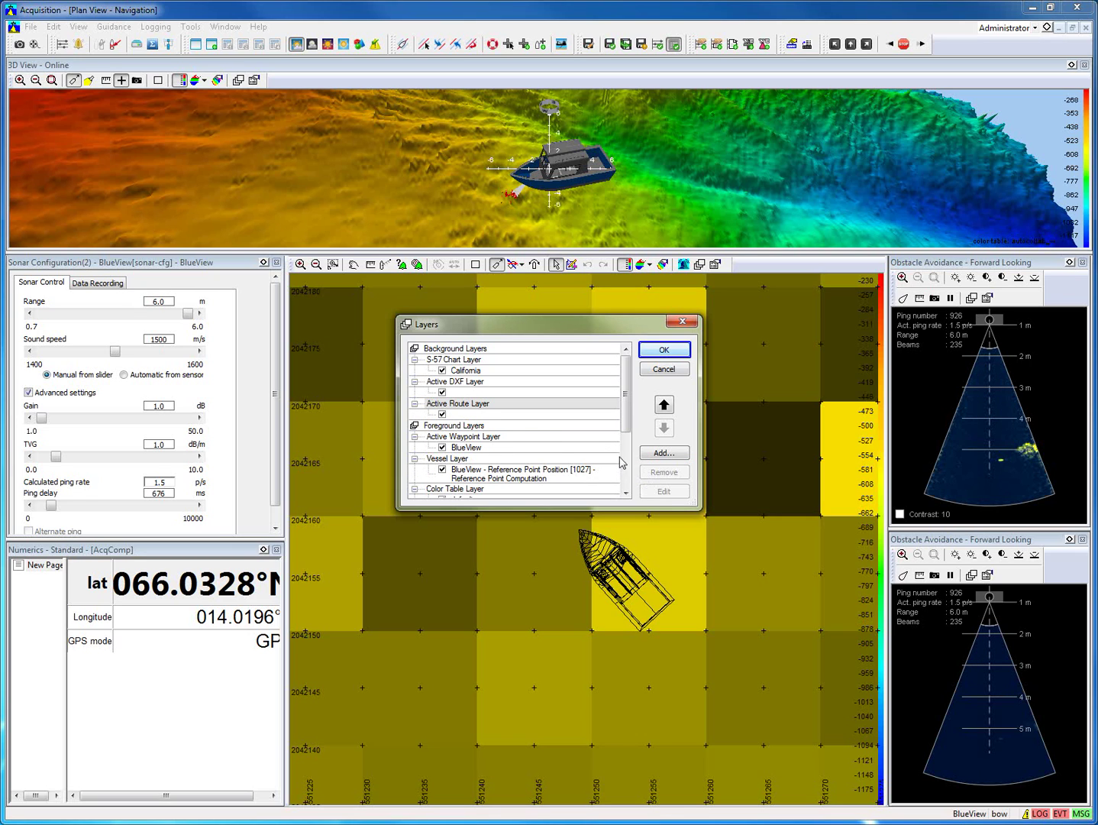
pyautogui.click(661, 353)
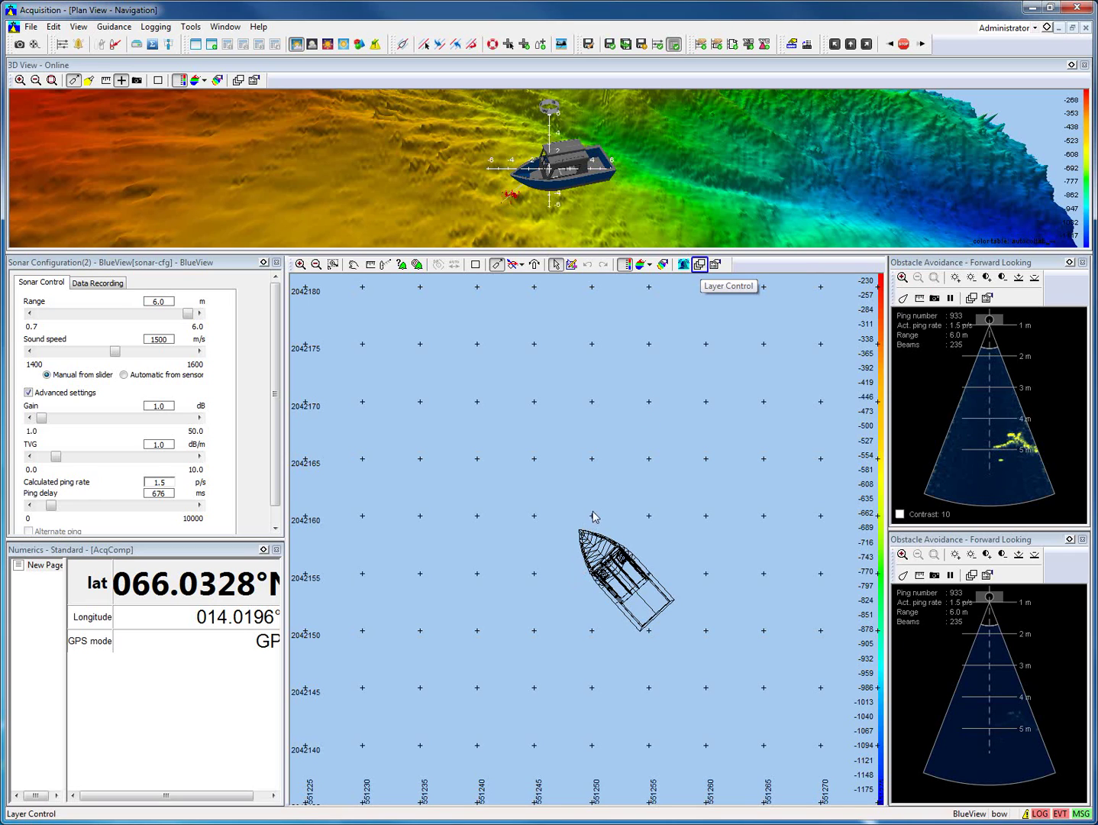
# Step: Add a Sonar Image Layer to the Plan View with the Device Data of Sonar Image(2) - BlueView[img] as source
pyautogui.click(700, 265)
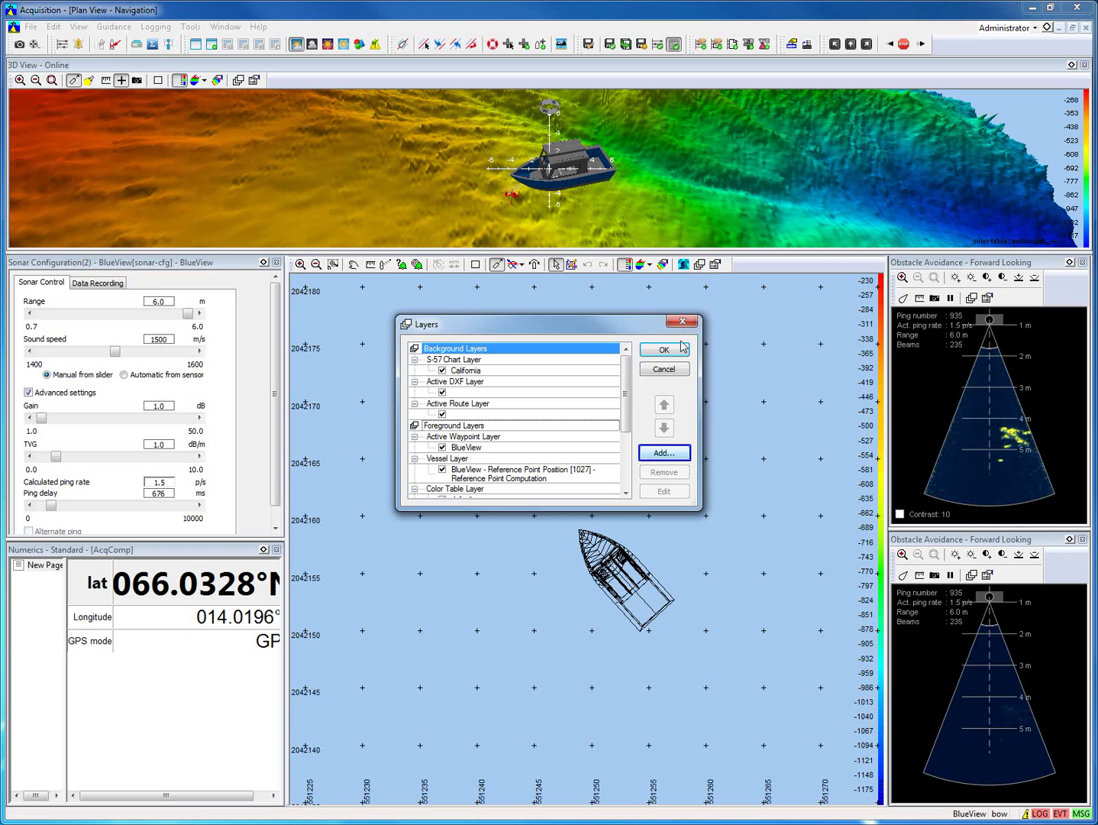
pyautogui.click(672, 458)
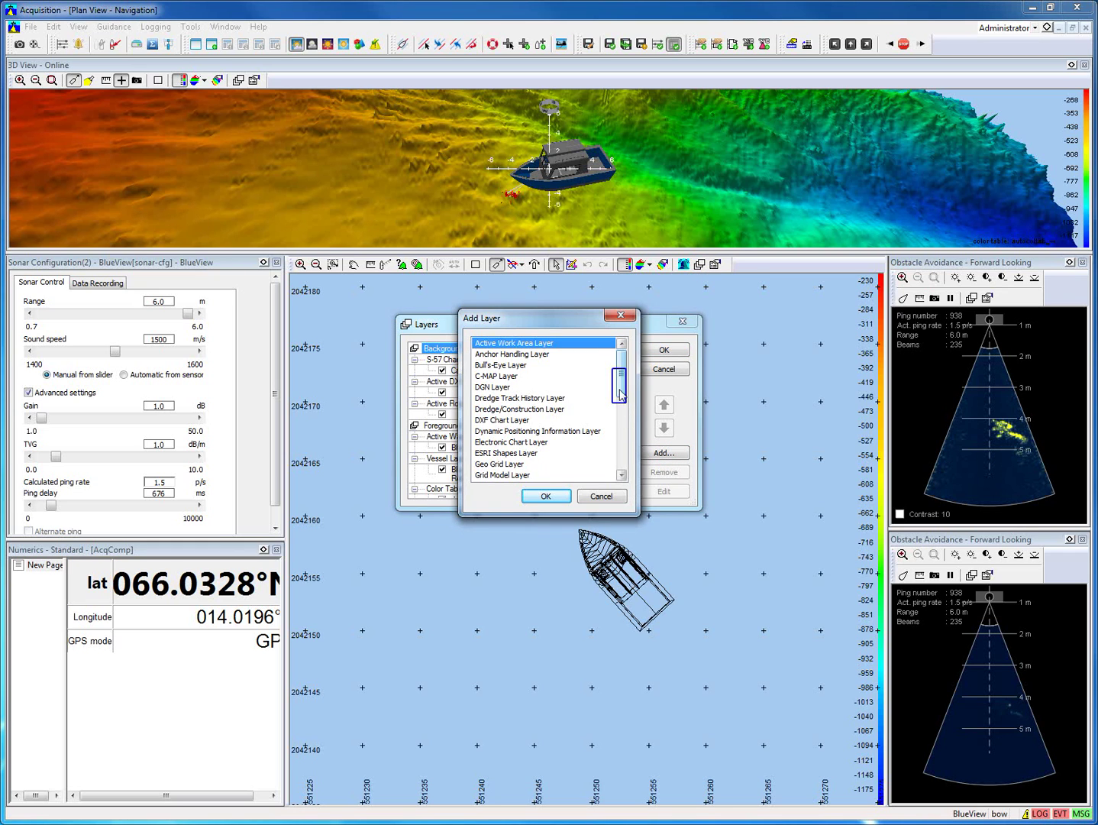
pyautogui.moveTo(620, 390); pyautogui.dragTo(621, 451)
pyautogui.click(507, 442)
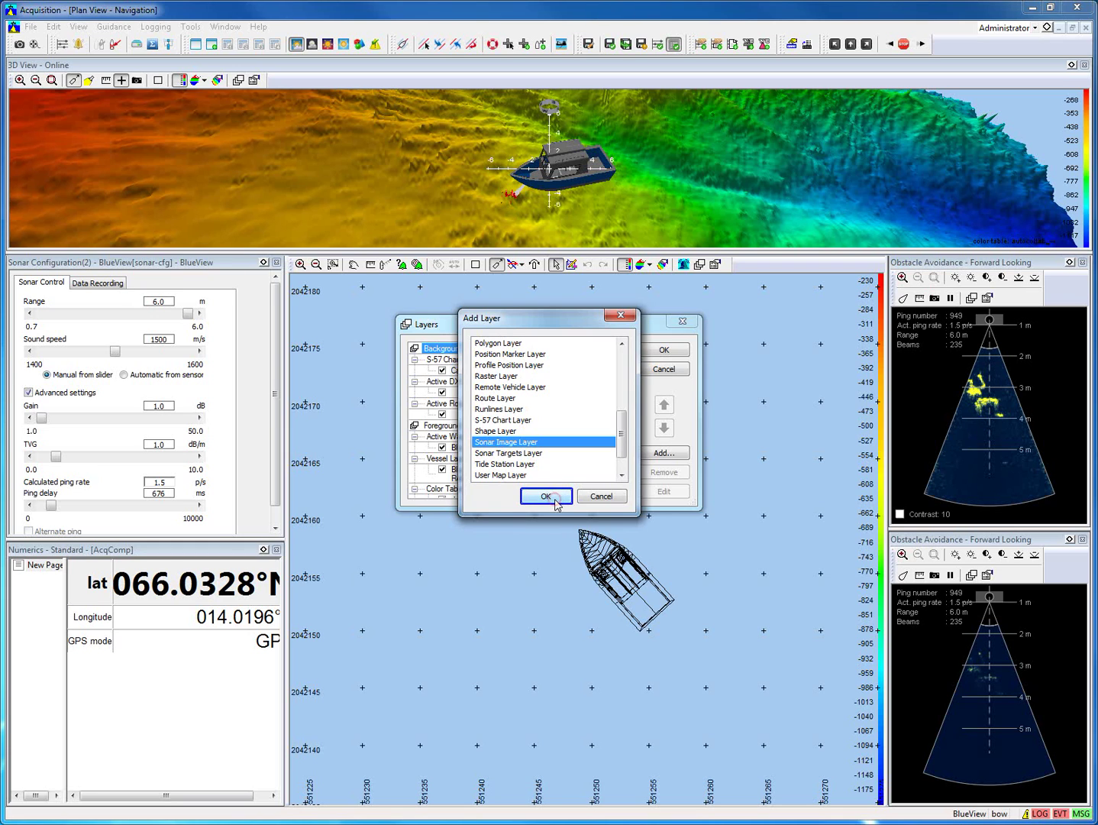
pyautogui.click(555, 501)
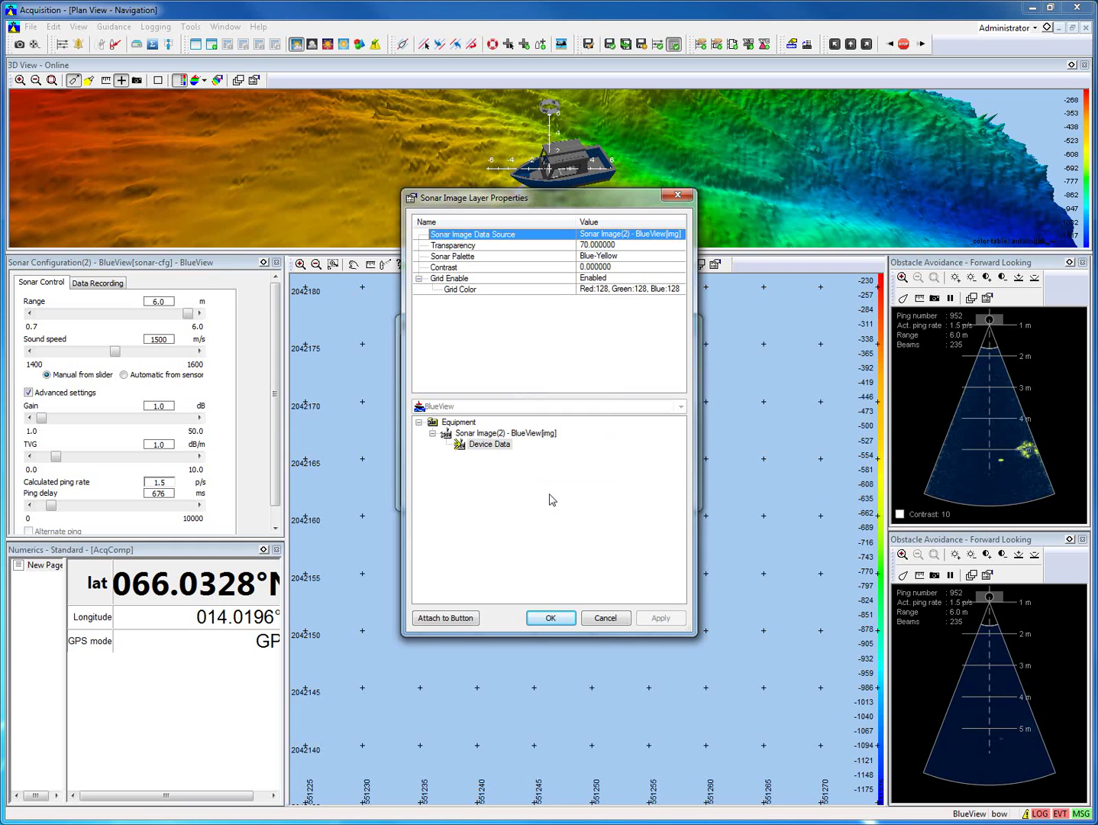
pyautogui.click(498, 446)
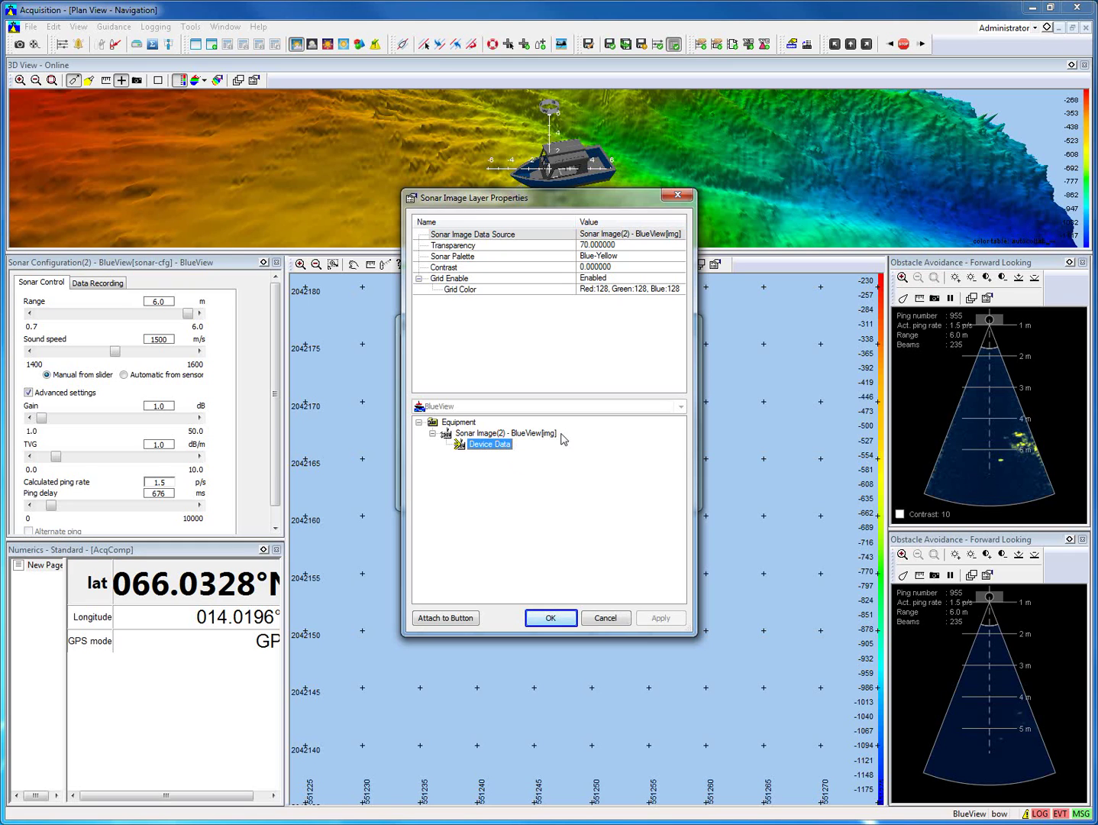
pyautogui.click(570, 620)
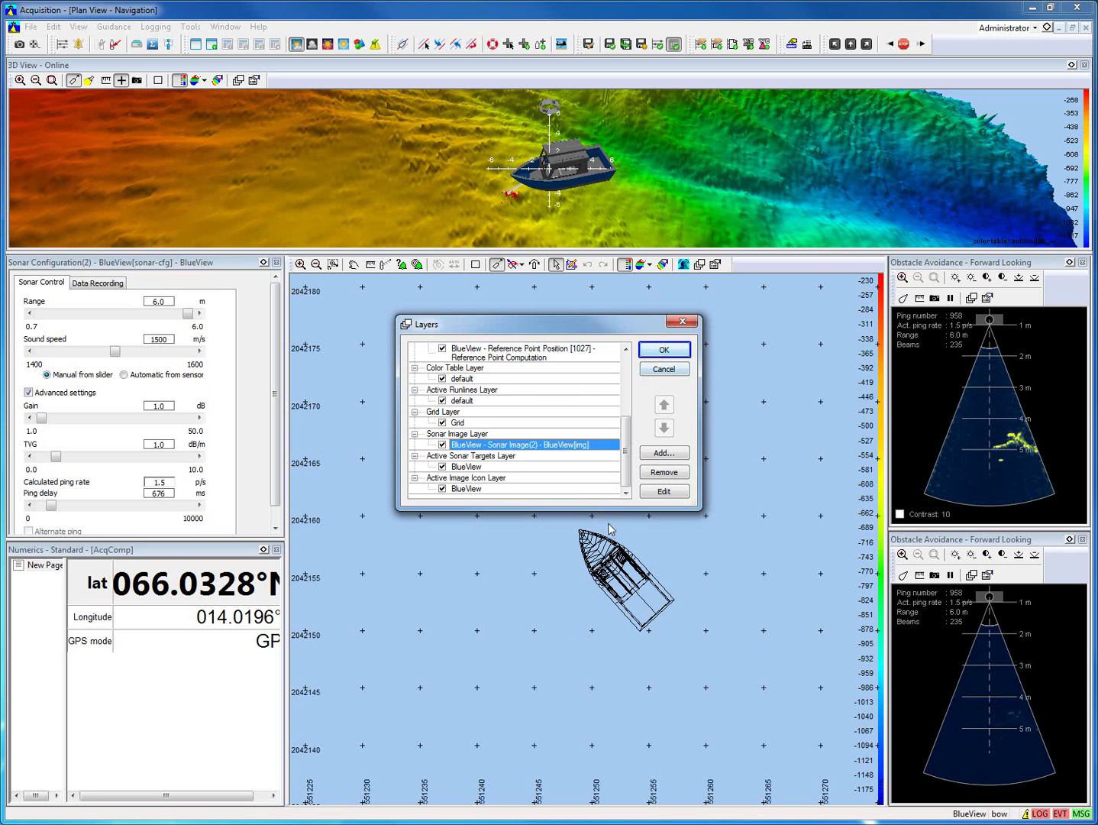
pyautogui.press('Return')
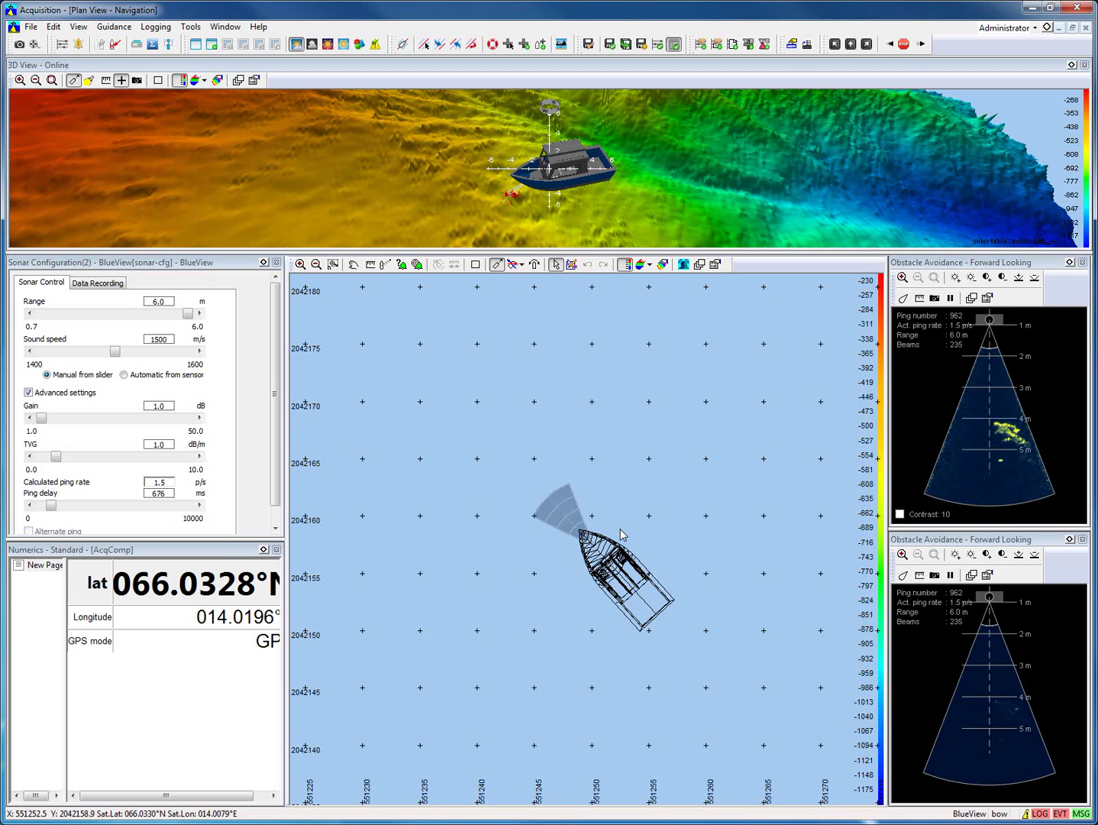
# Step: Set the Plan View's Sonar Image Layer transparency to 0, apply it, and move the Properties dialog clear of the sonar wedge
pyautogui.scroll(1, 620, 535)
pyautogui.scroll(1, 620, 534)
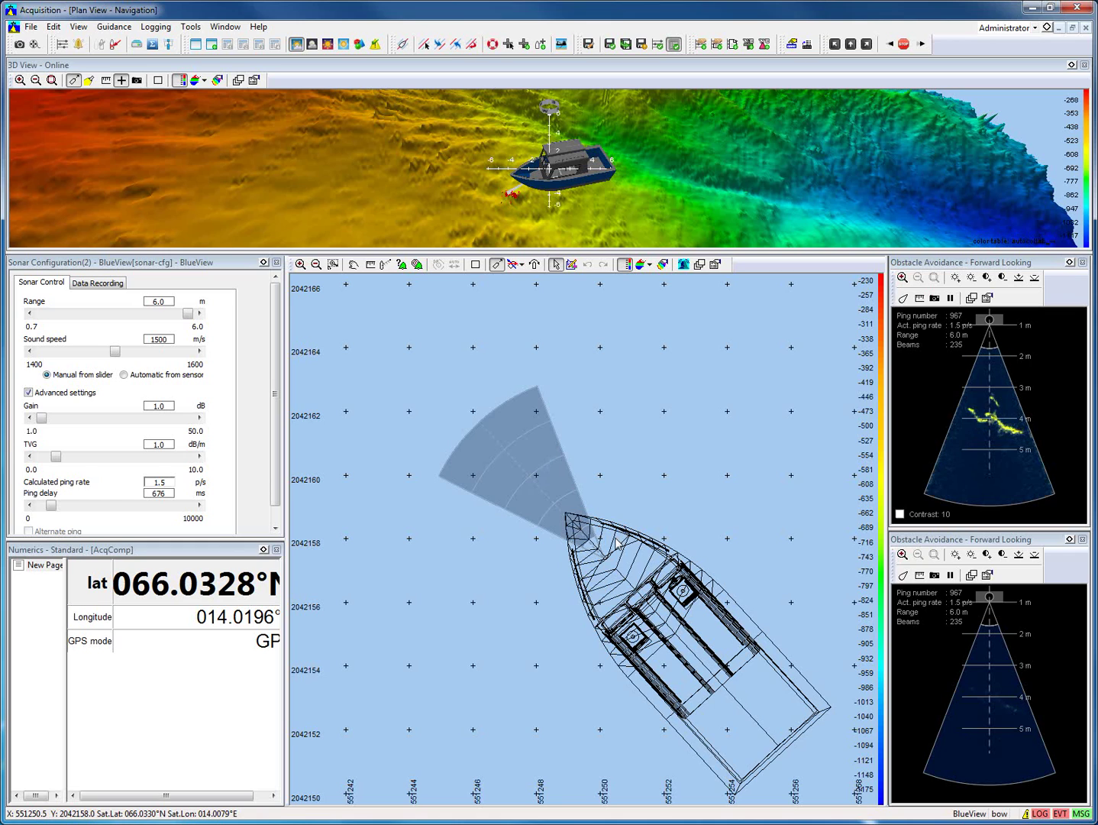
pyautogui.click(711, 268)
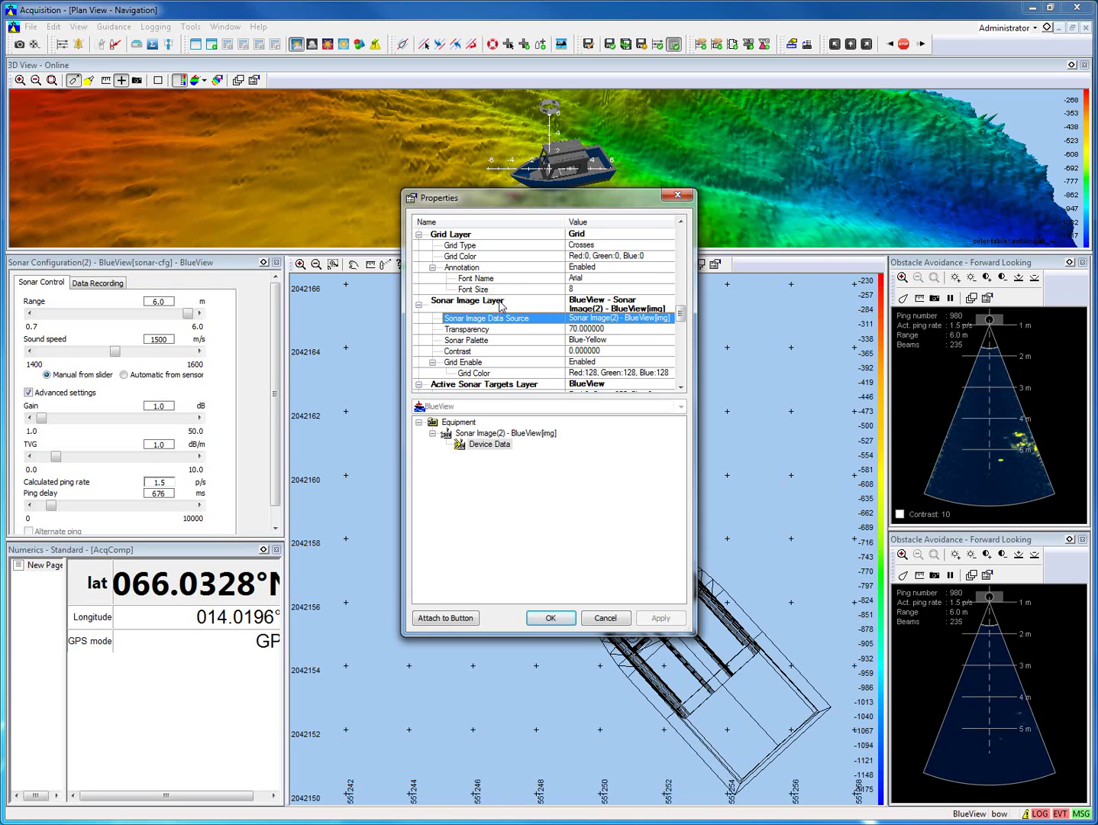
pyautogui.click(500, 305)
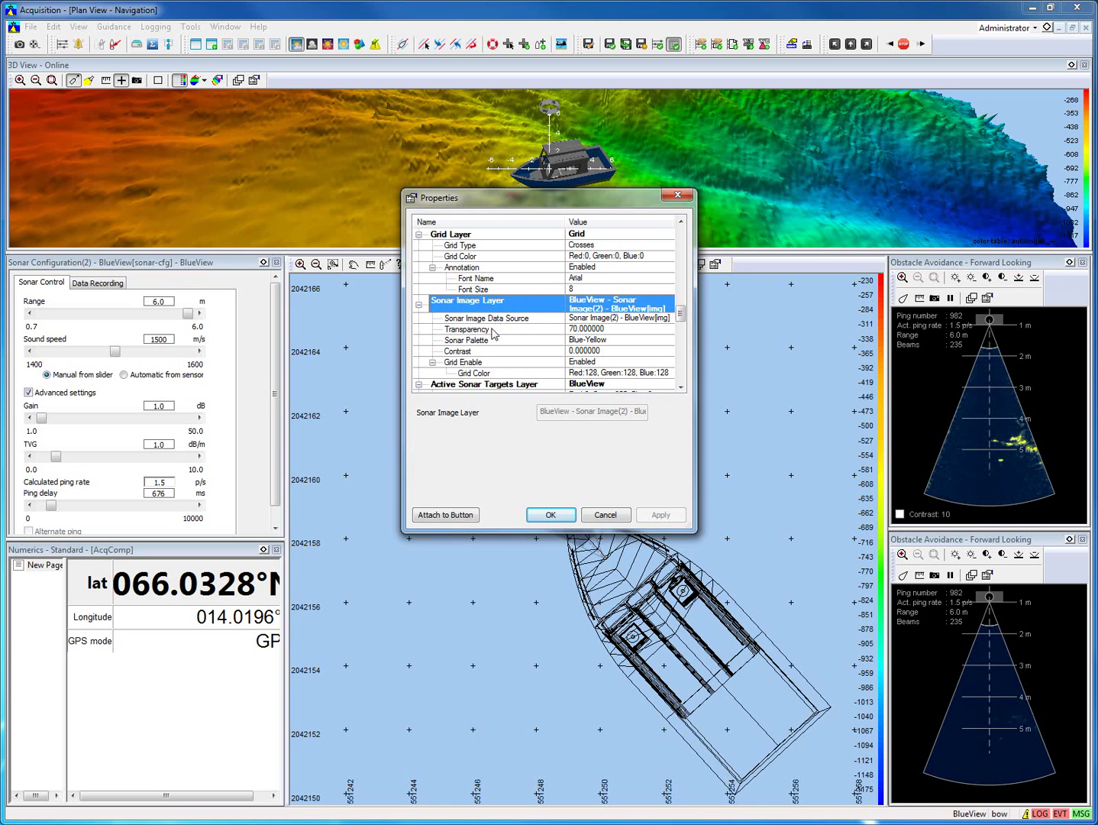
pyautogui.click(492, 330)
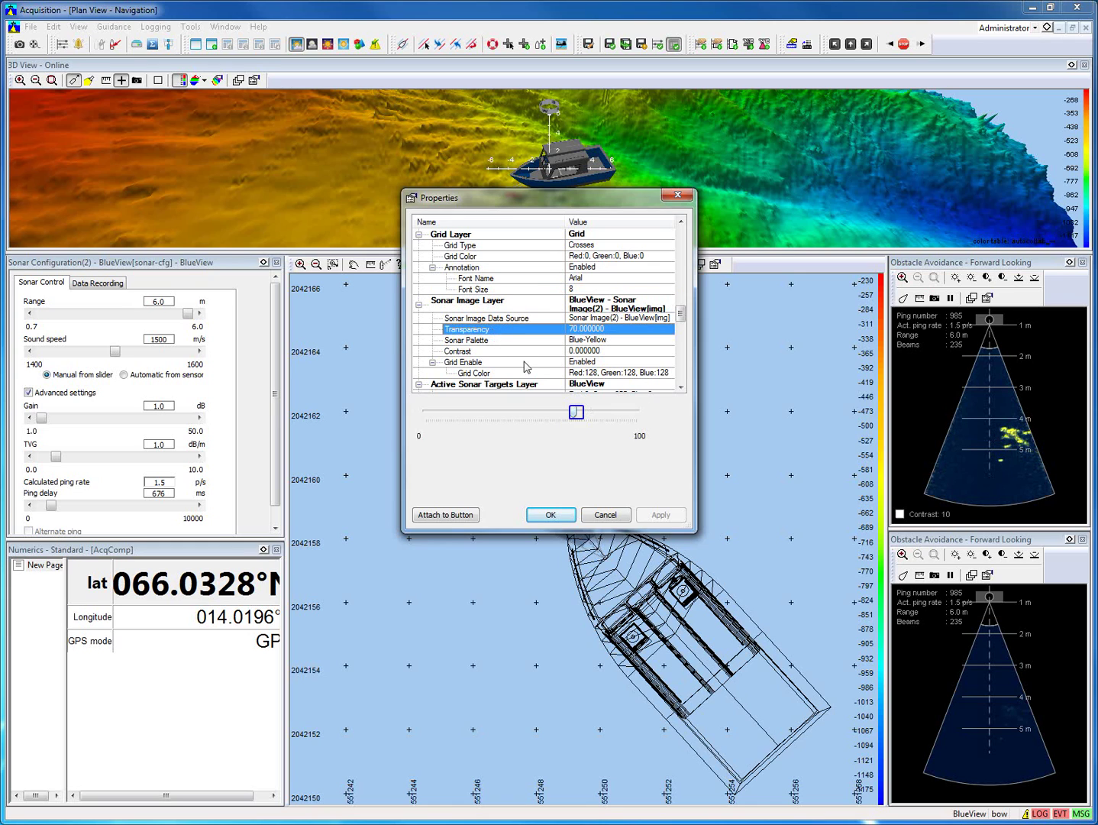
pyautogui.moveTo(576, 413); pyautogui.dragTo(423, 415)
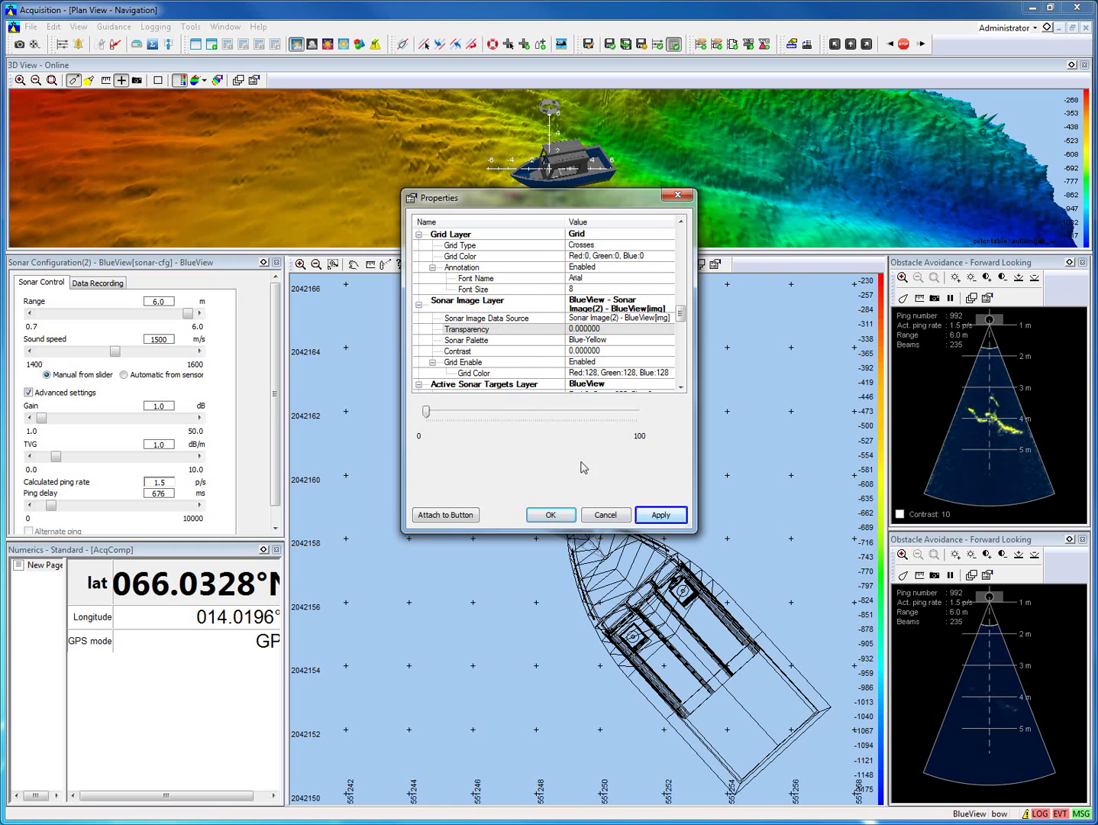
pyautogui.click(648, 516)
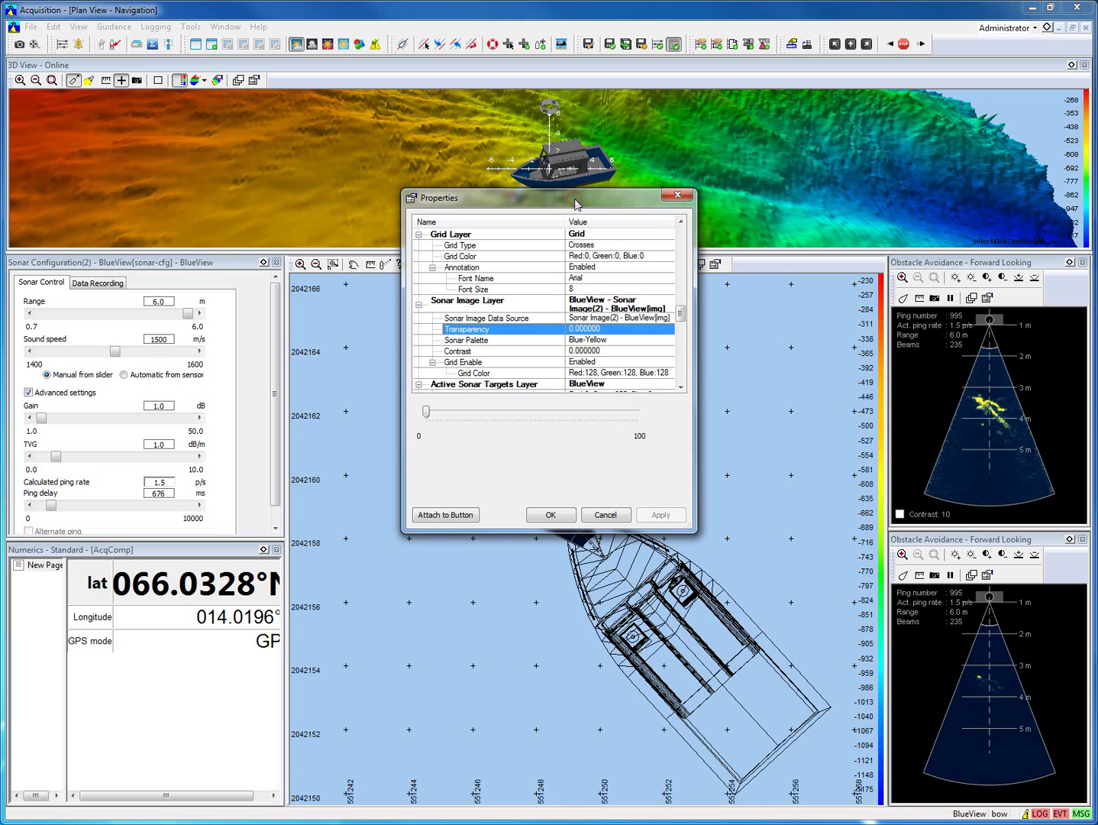
pyautogui.moveTo(575, 200); pyautogui.dragTo(447, 221)
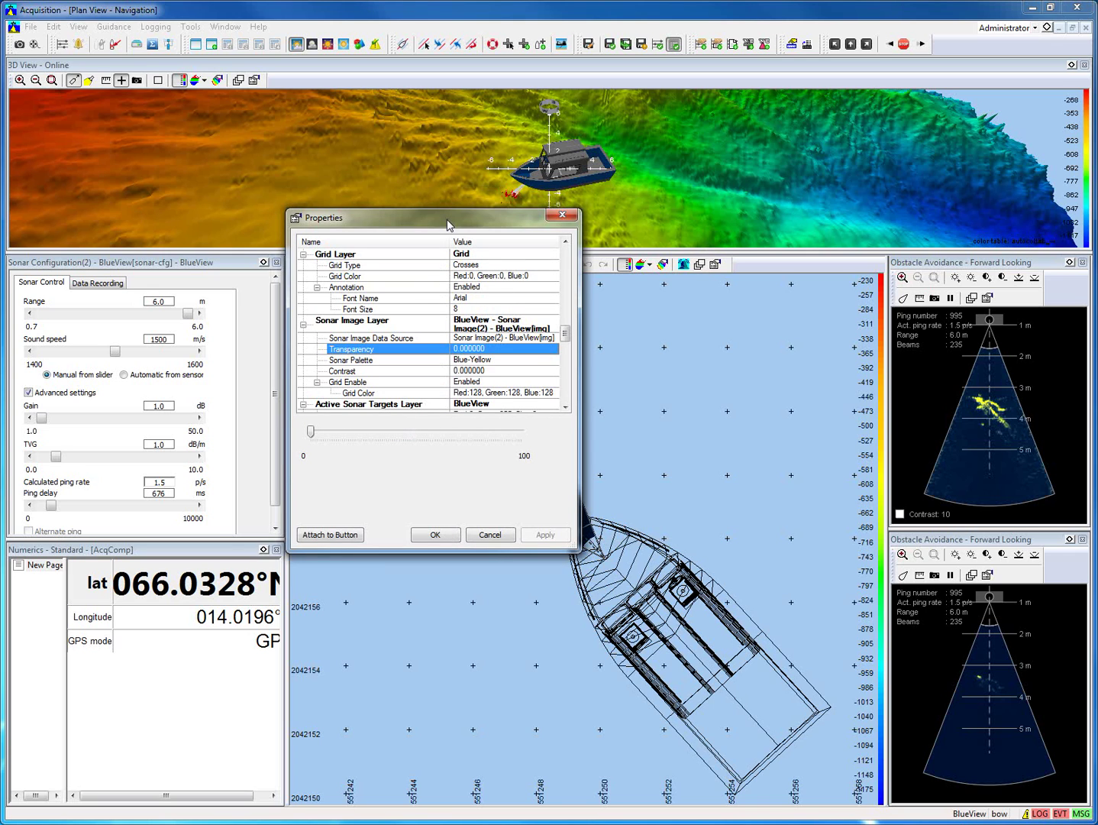
pyautogui.moveTo(448, 222); pyautogui.dragTo(341, 247)
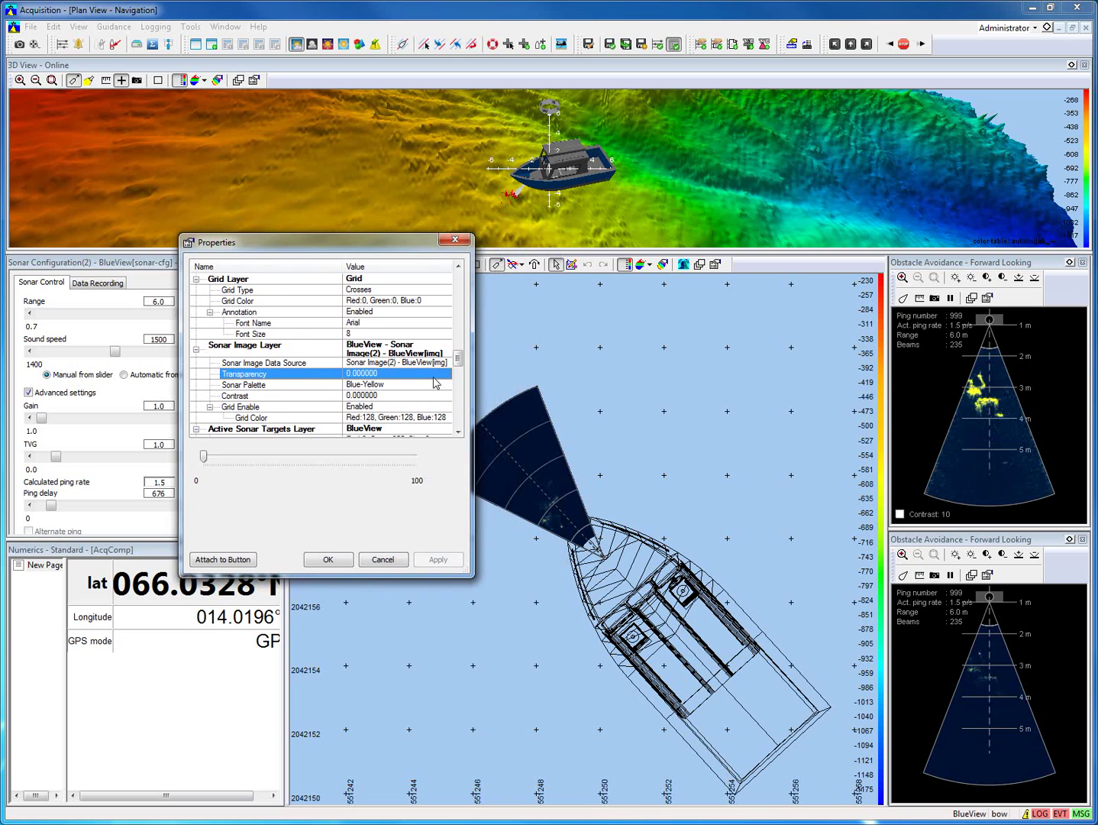
# Step: Set the contrast of the Plan View's Sonar Image Layer to 11 and accept the layer properties
pyautogui.click(391, 396)
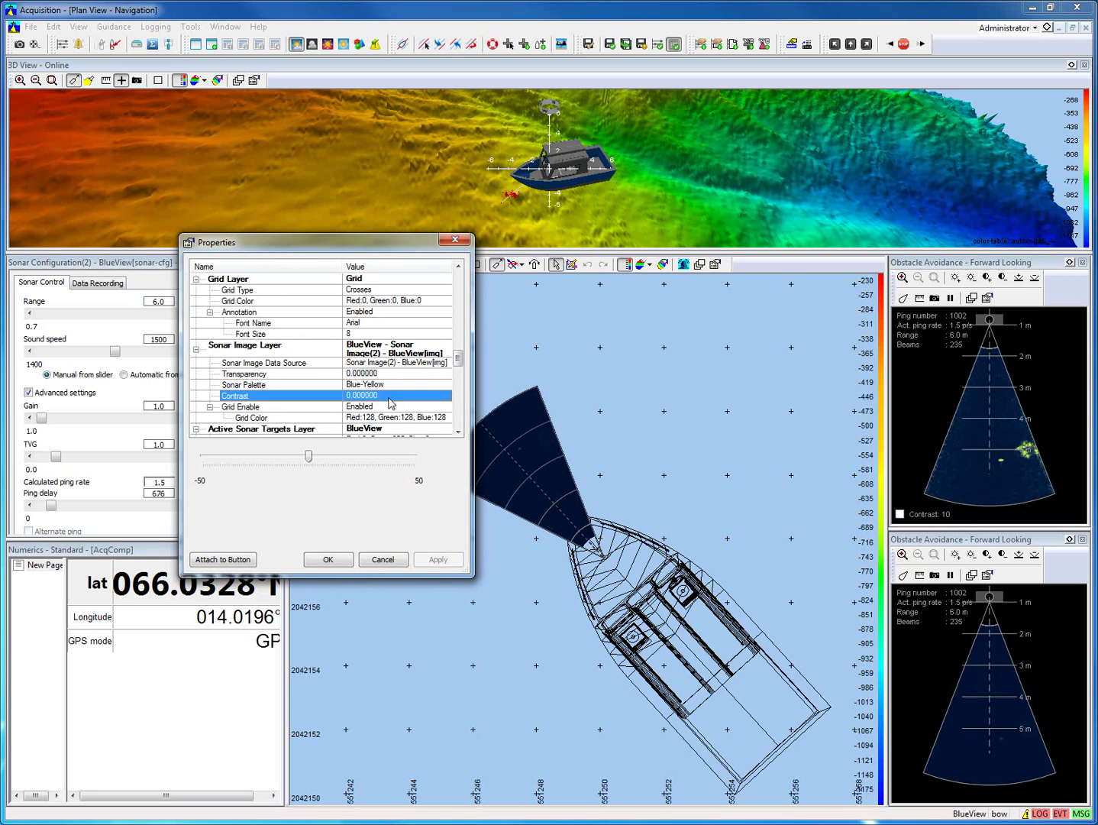
pyautogui.click(320, 461)
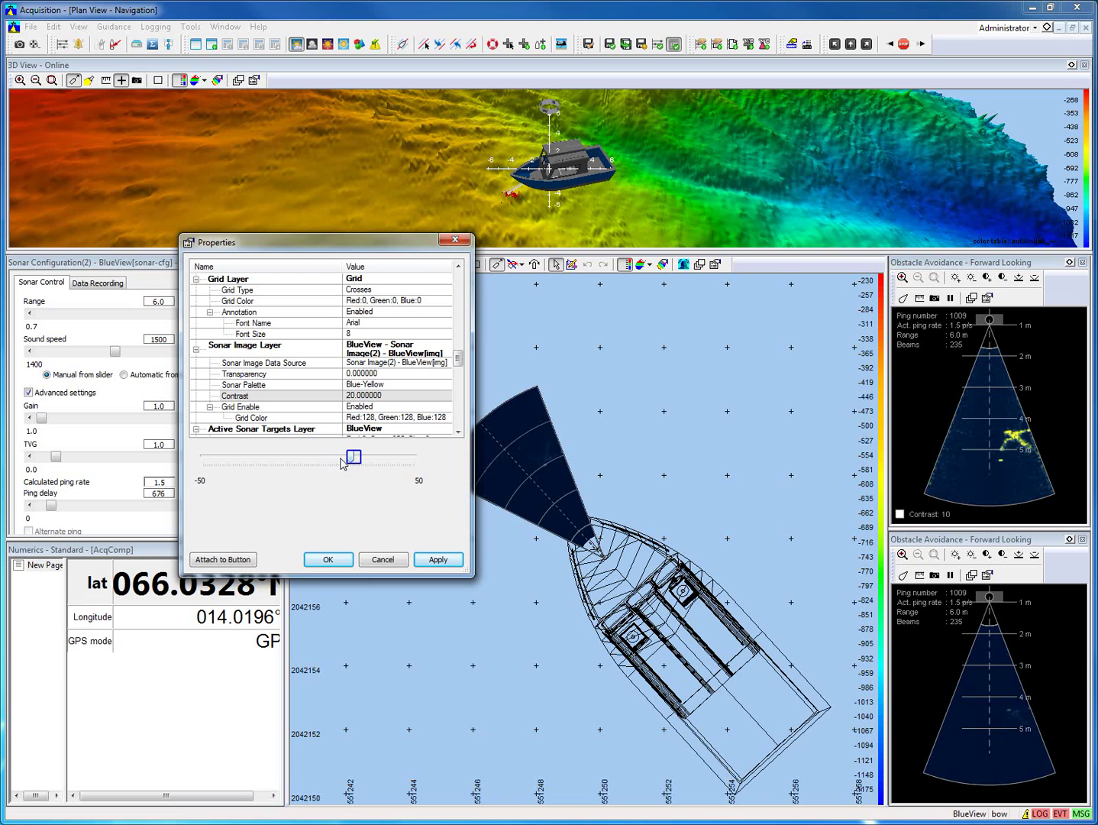
pyautogui.moveTo(353, 462); pyautogui.dragTo(332, 462)
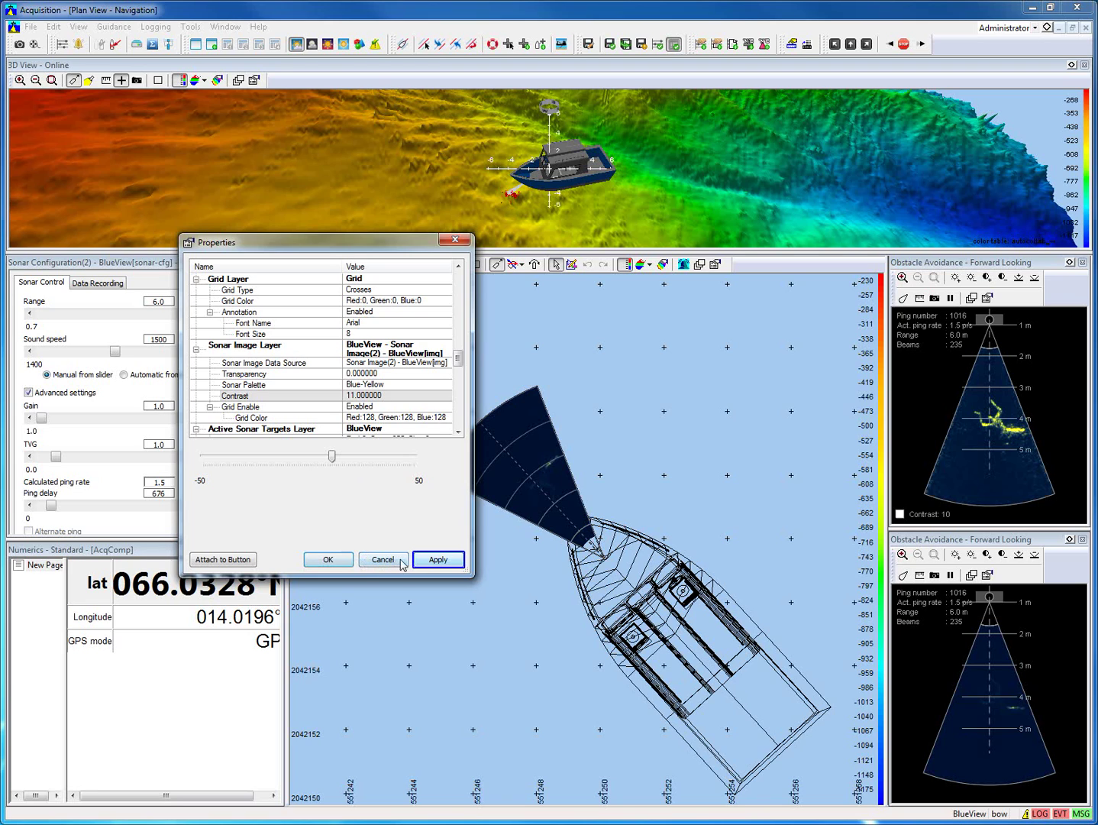
pyautogui.click(424, 564)
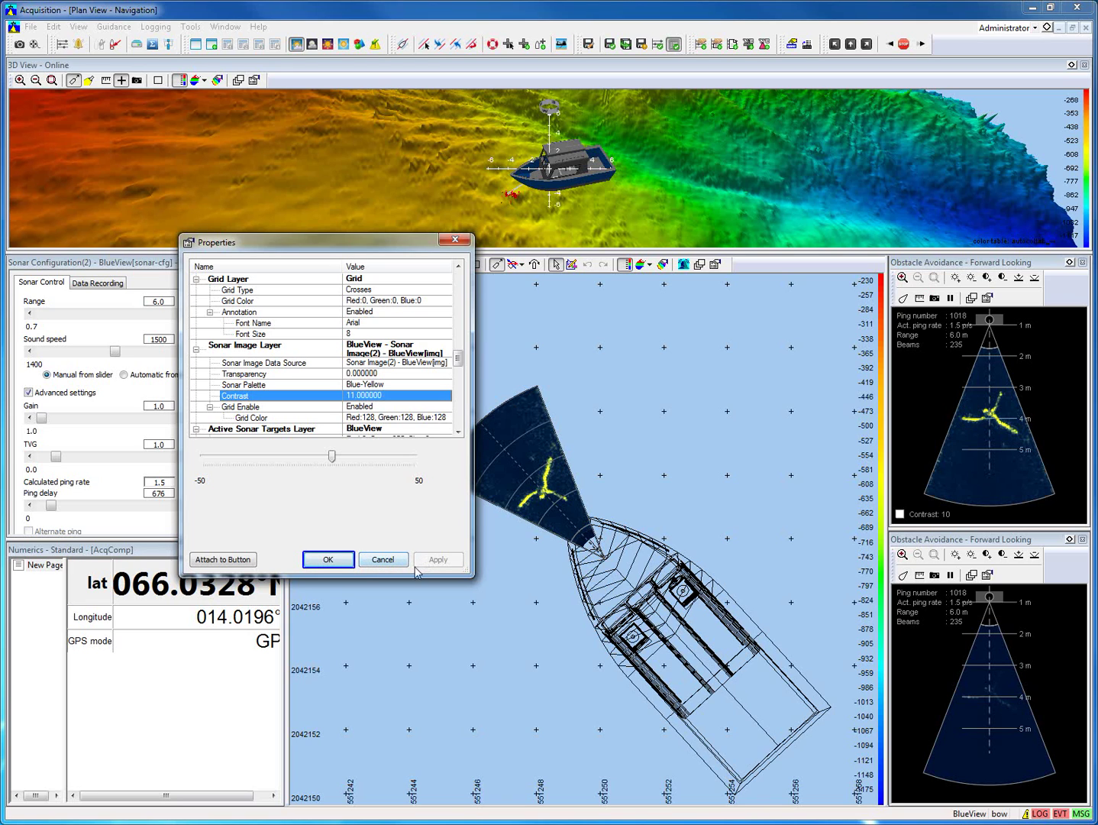
pyautogui.click(327, 560)
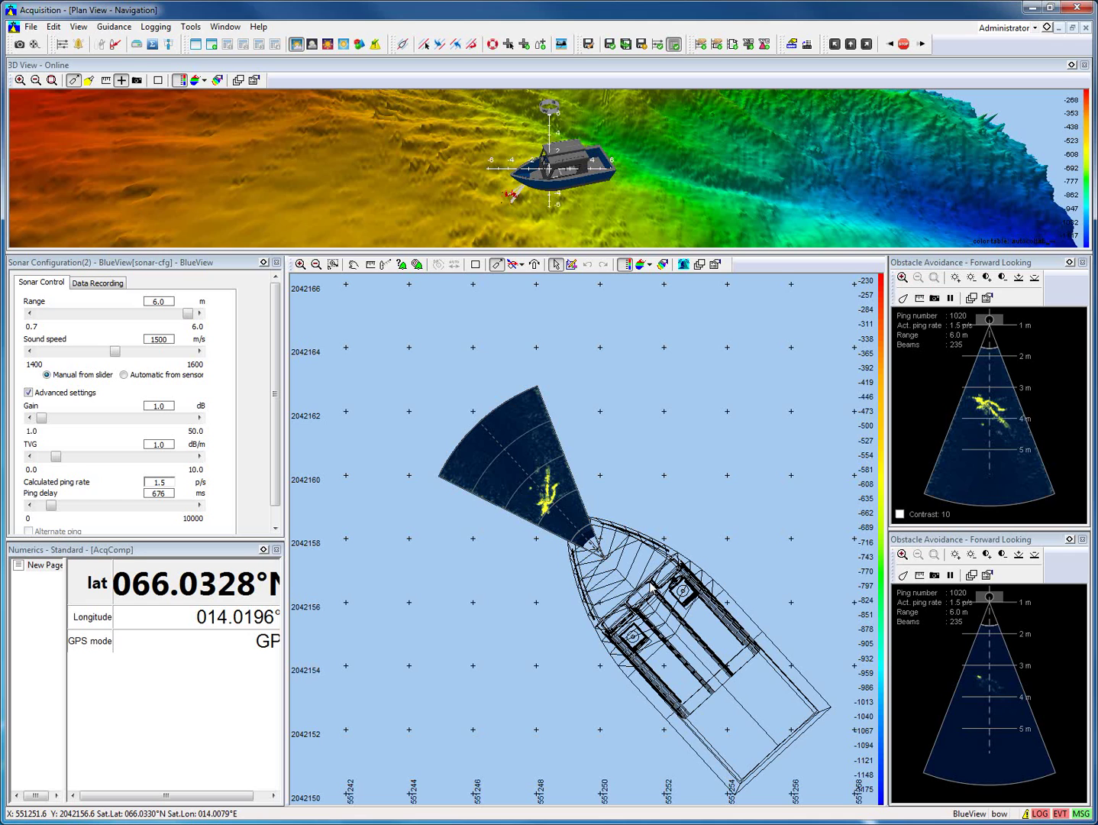
pyautogui.scroll(-2, 584, 538)
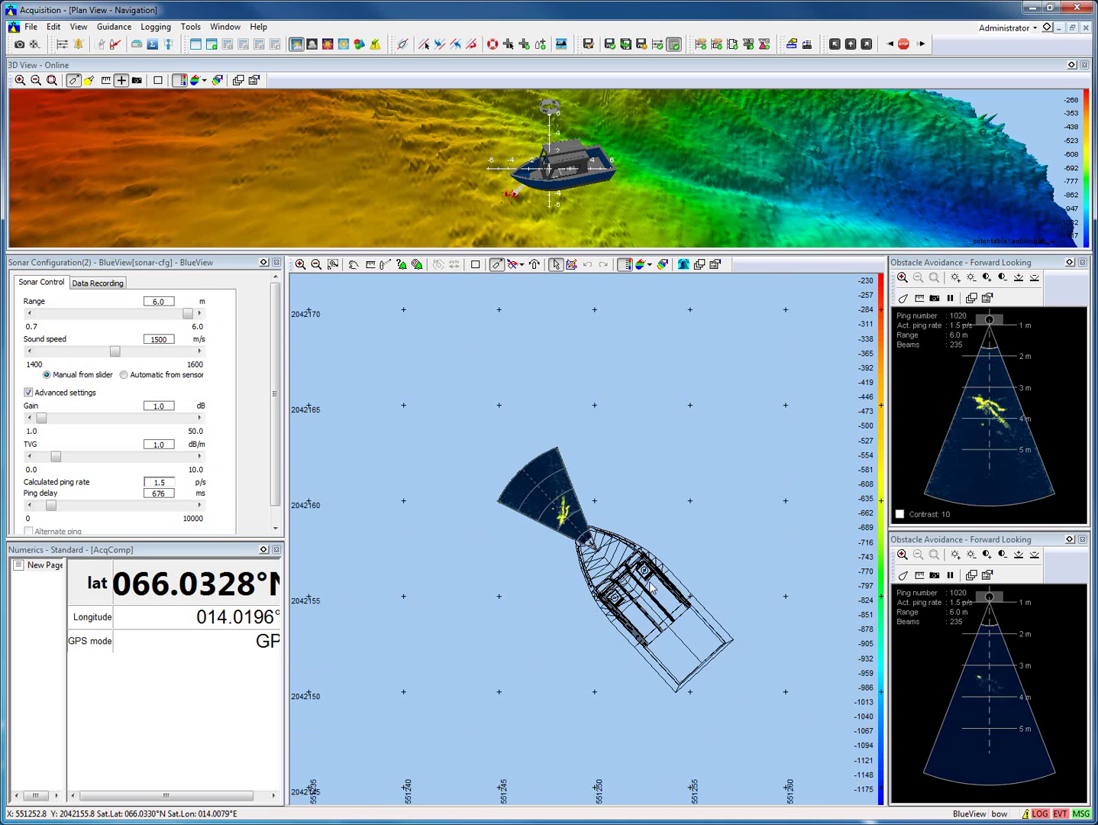
pyautogui.scroll(2, 584, 538)
pyautogui.scroll(-2, 593, 543)
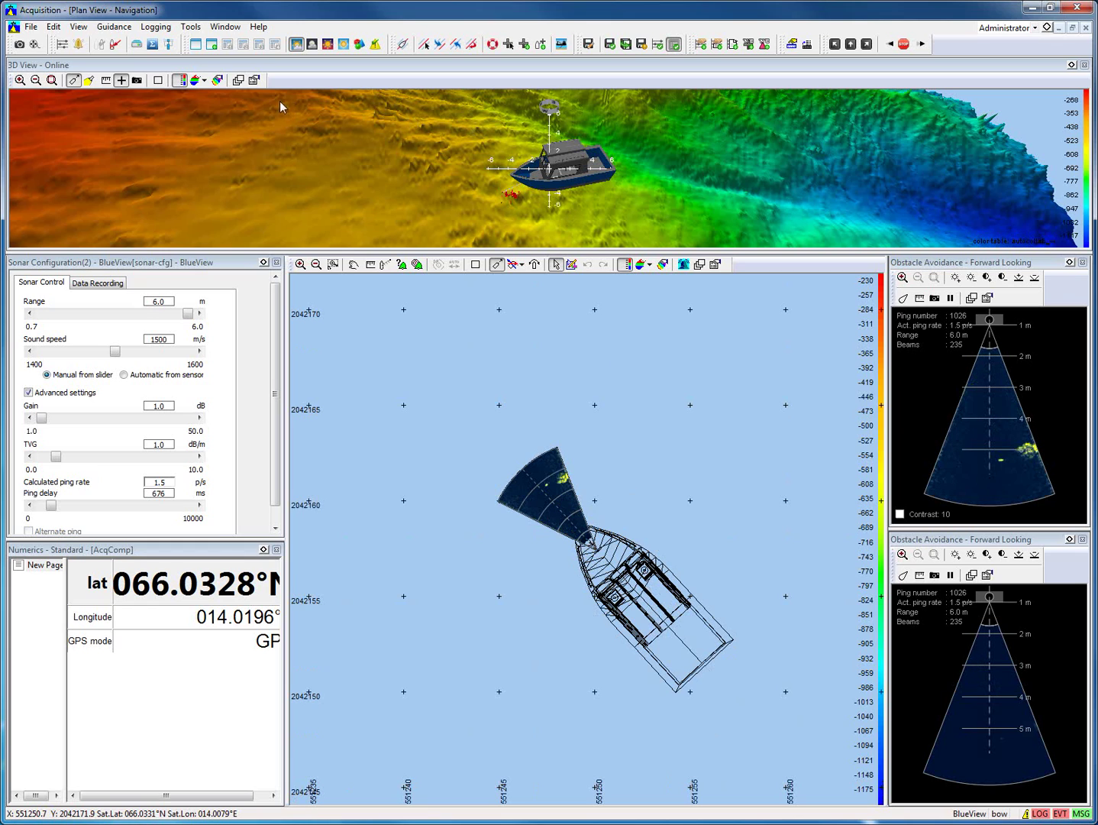
# Step: Add a Sonar Wedge Layer to the 3D View using Sonar Image(2) - BlueView[img] as its data source
pyautogui.click(239, 82)
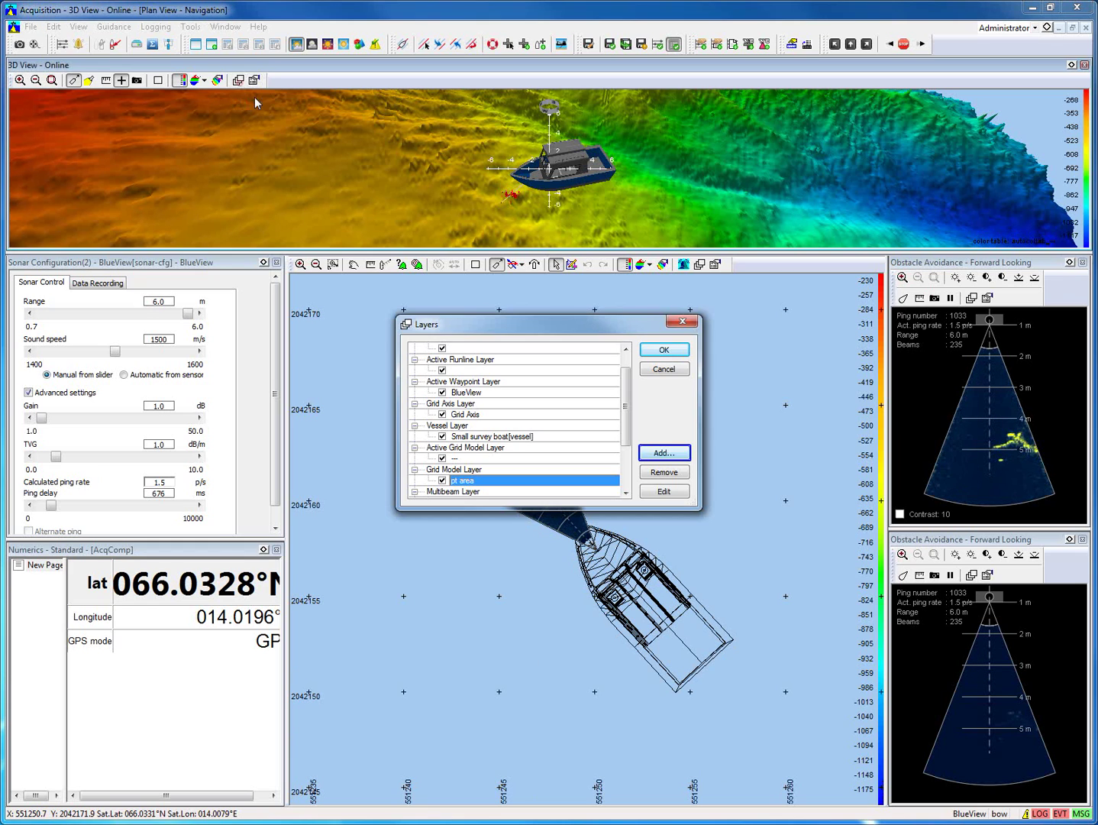
pyautogui.click(664, 453)
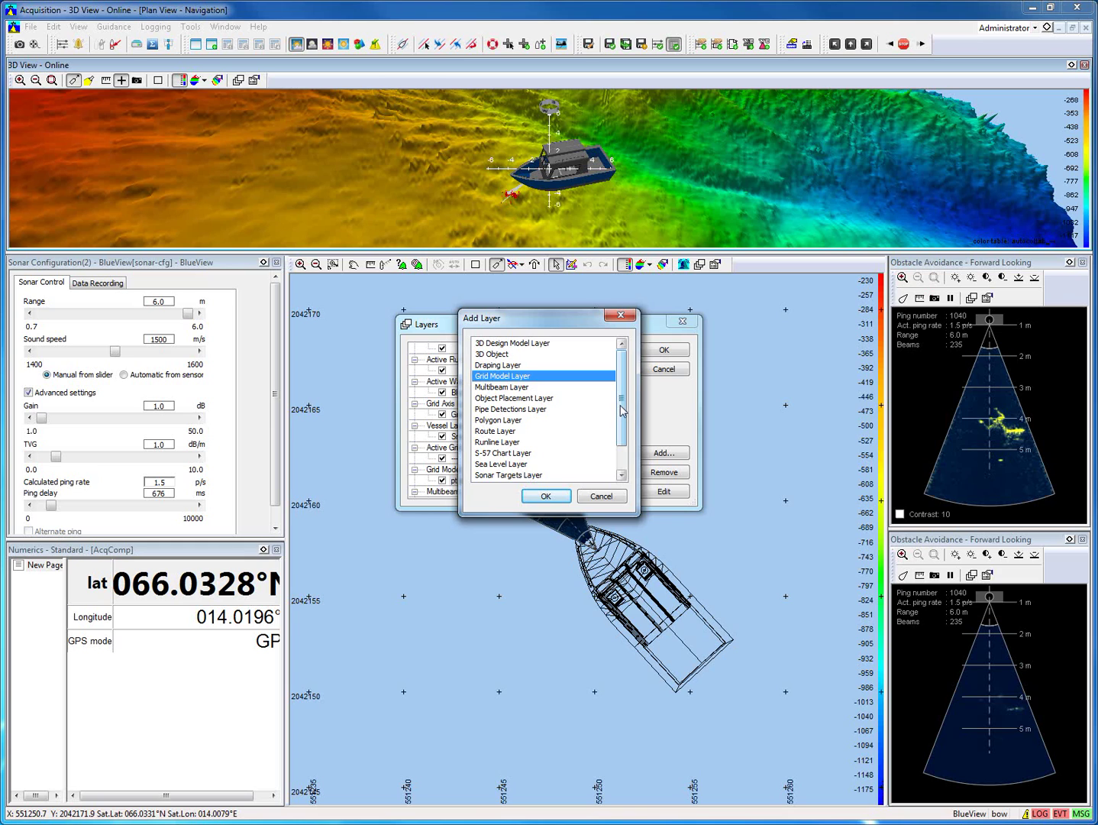
pyautogui.scroll(-1, 621, 408)
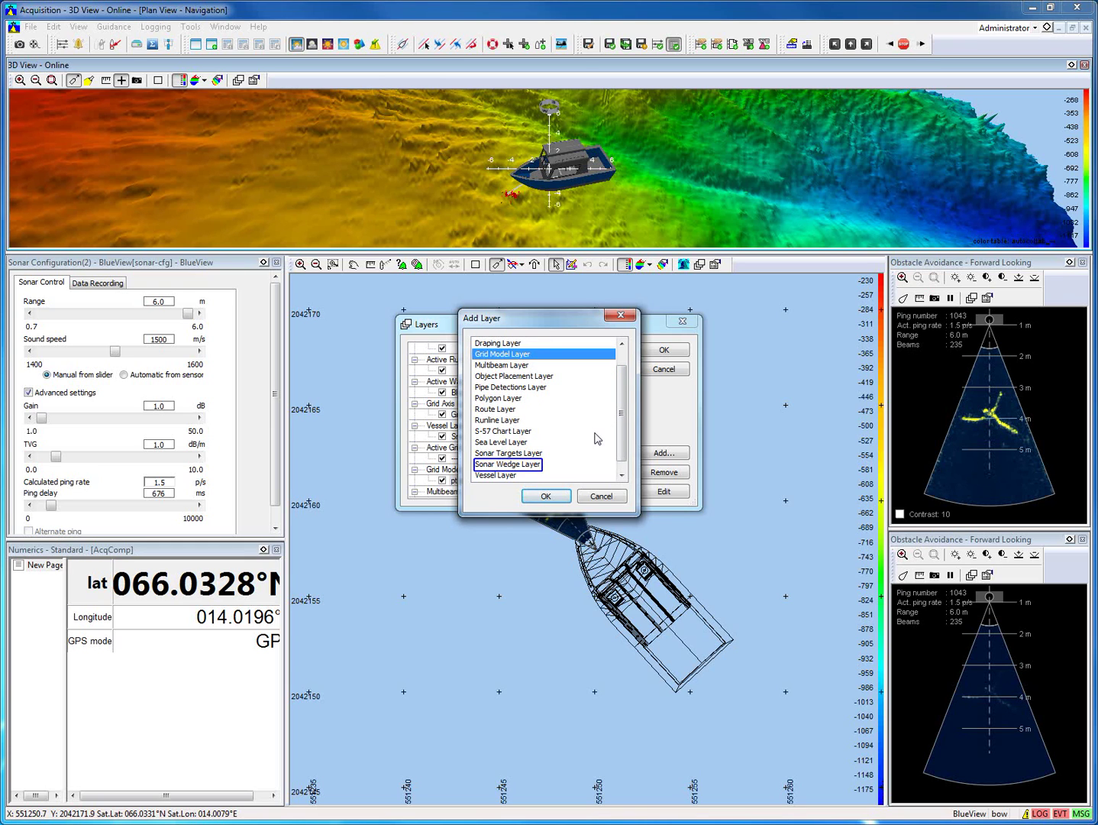
pyautogui.click(534, 463)
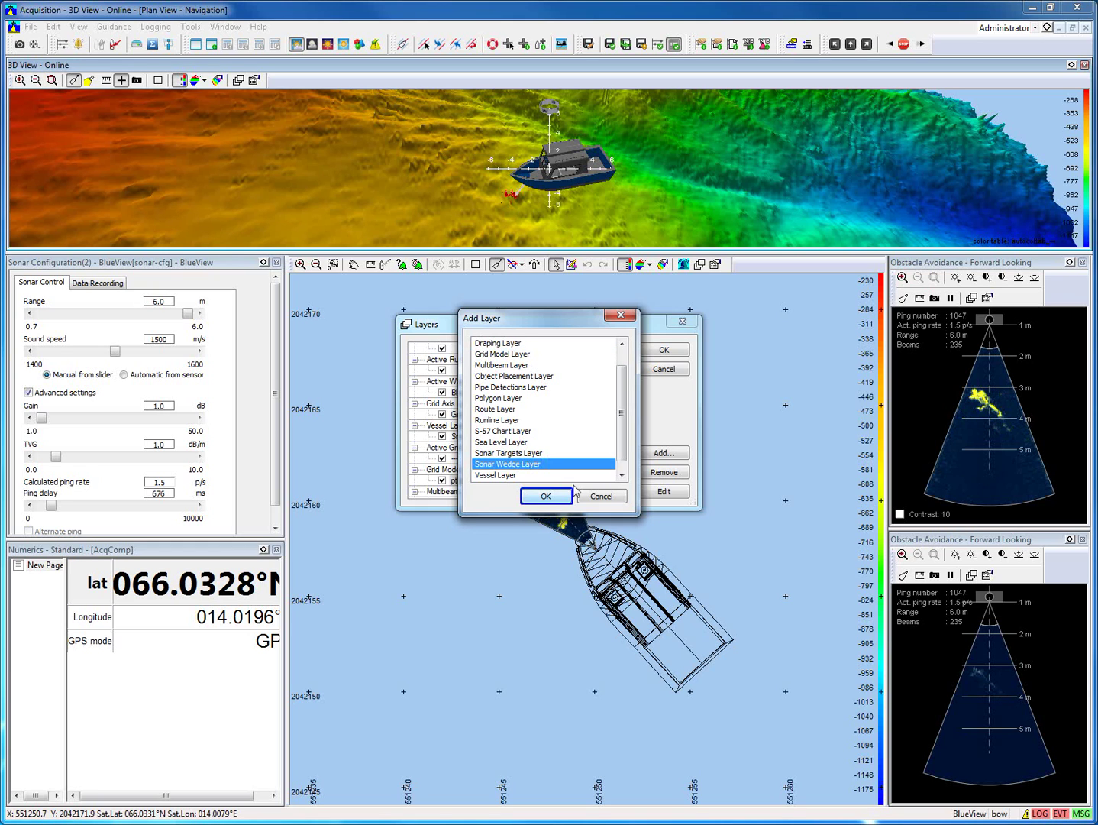
pyautogui.click(547, 495)
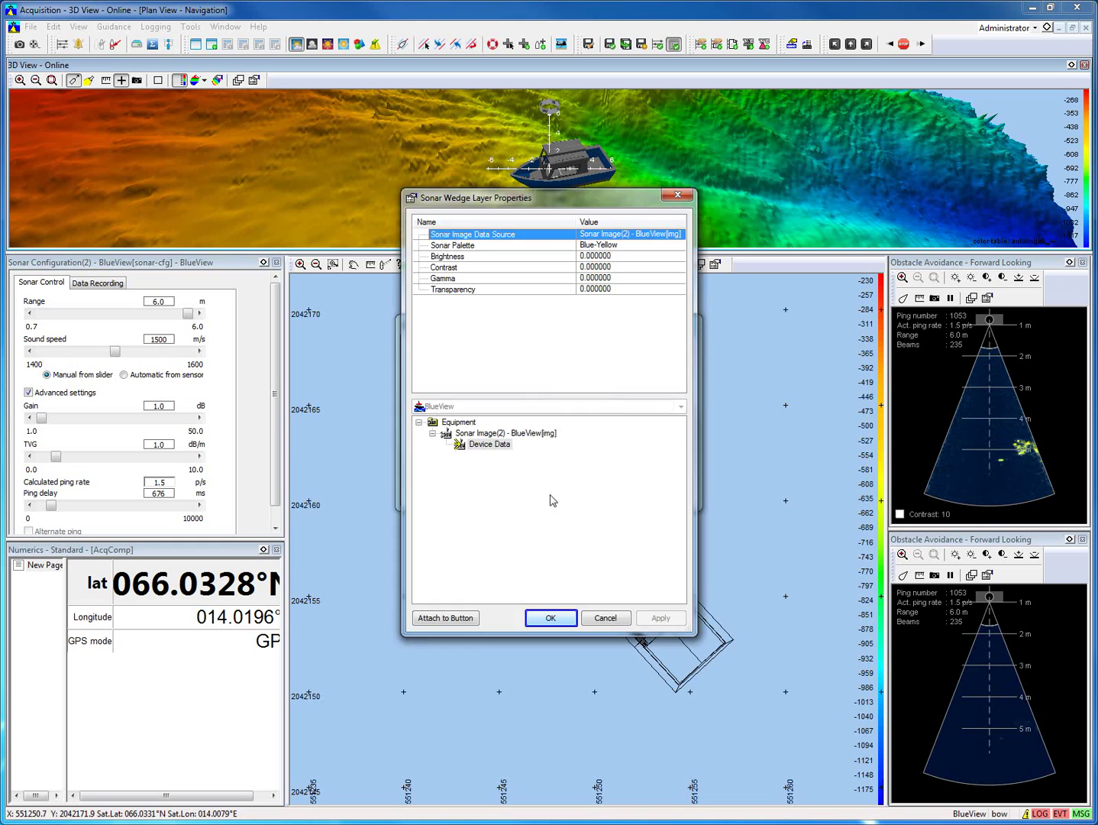
pyautogui.click(538, 622)
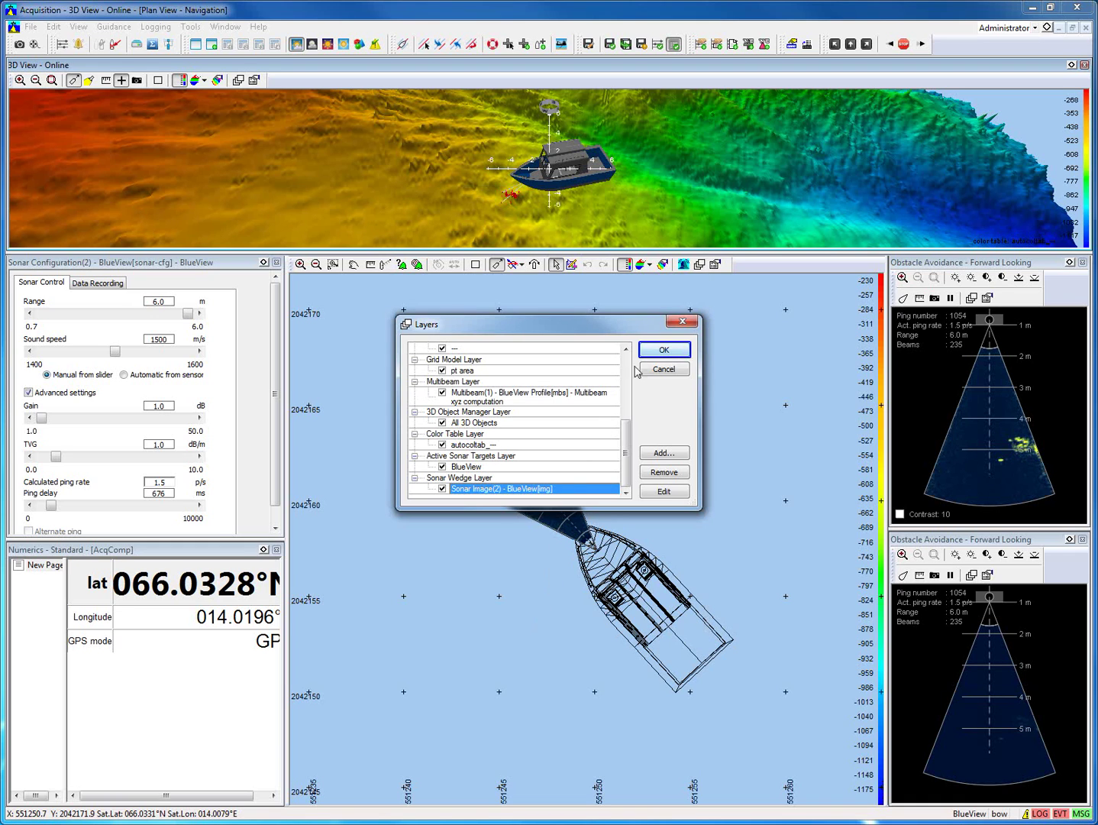
pyautogui.click(651, 352)
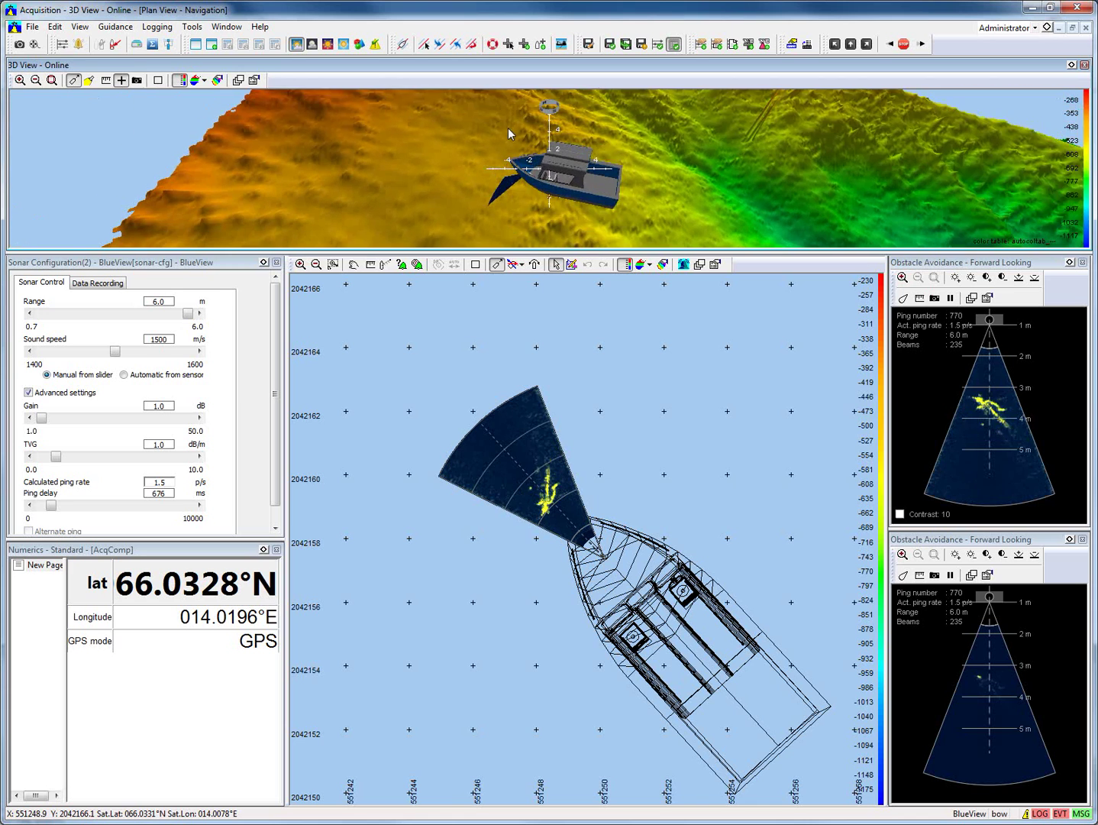
# Step: Set the contrast of the 3D View's Sonar Wedge Layer to 10, apply it, and accept the layer properties
pyautogui.scroll(5, 519, 175)
pyautogui.moveTo(526, 213); pyautogui.dragTo(574, 199)
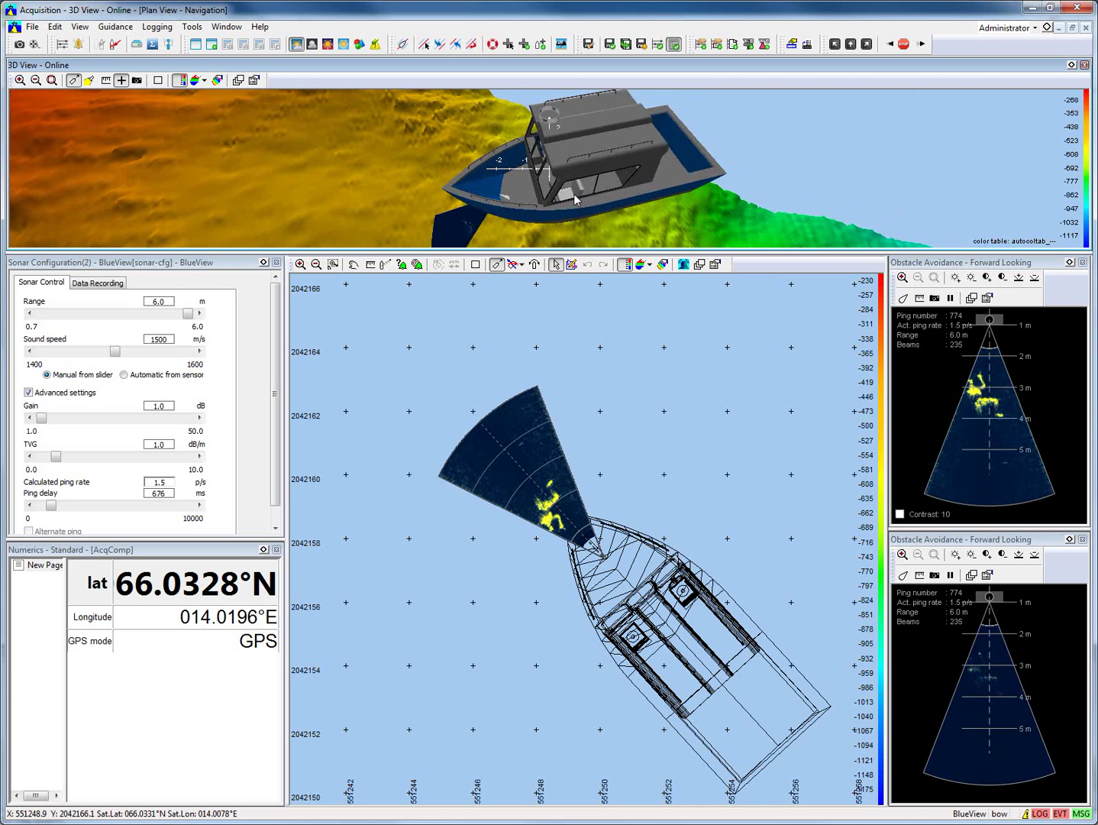
pyautogui.scroll(-5, 565, 202)
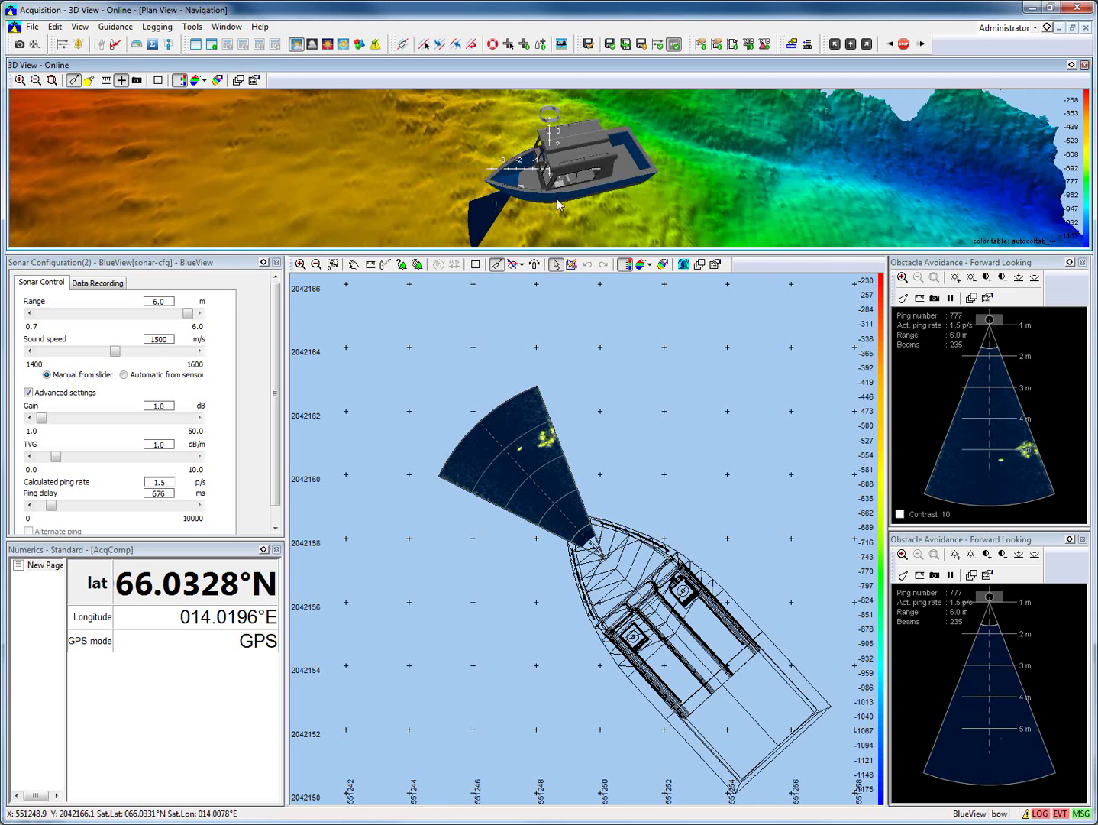
pyautogui.scroll(-1, 558, 205)
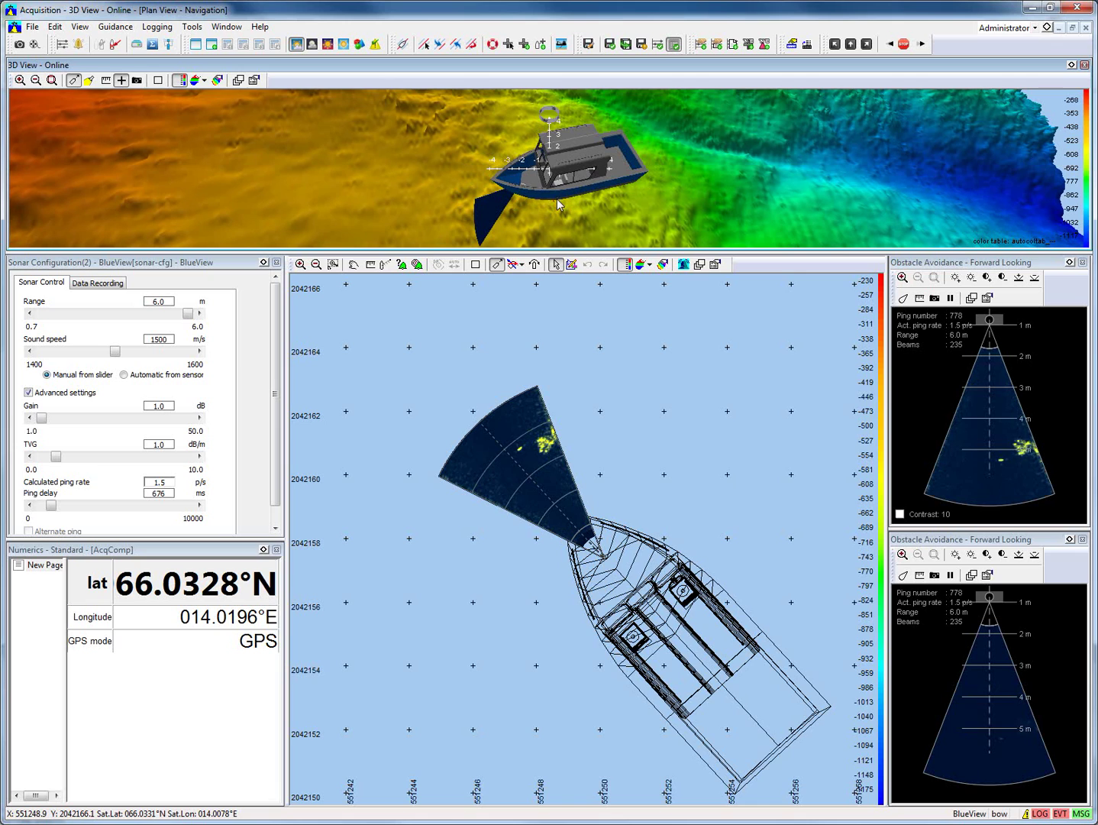
pyautogui.click(253, 81)
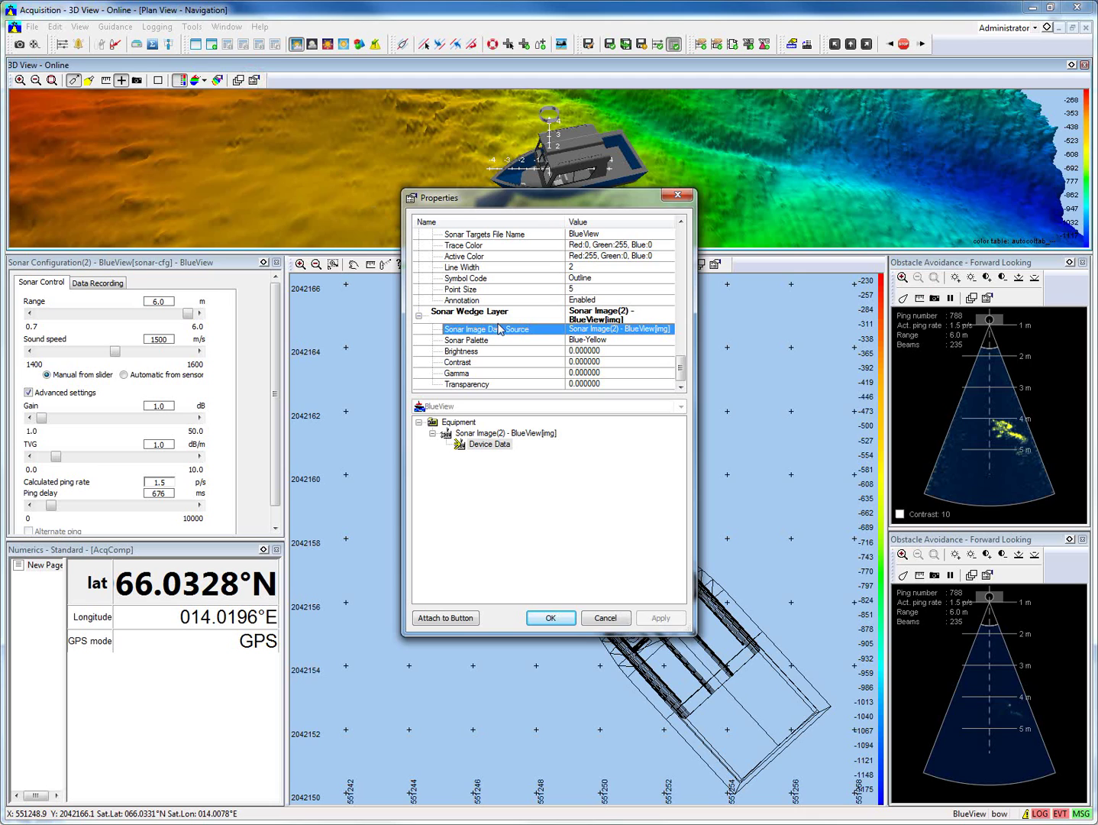
pyautogui.click(505, 363)
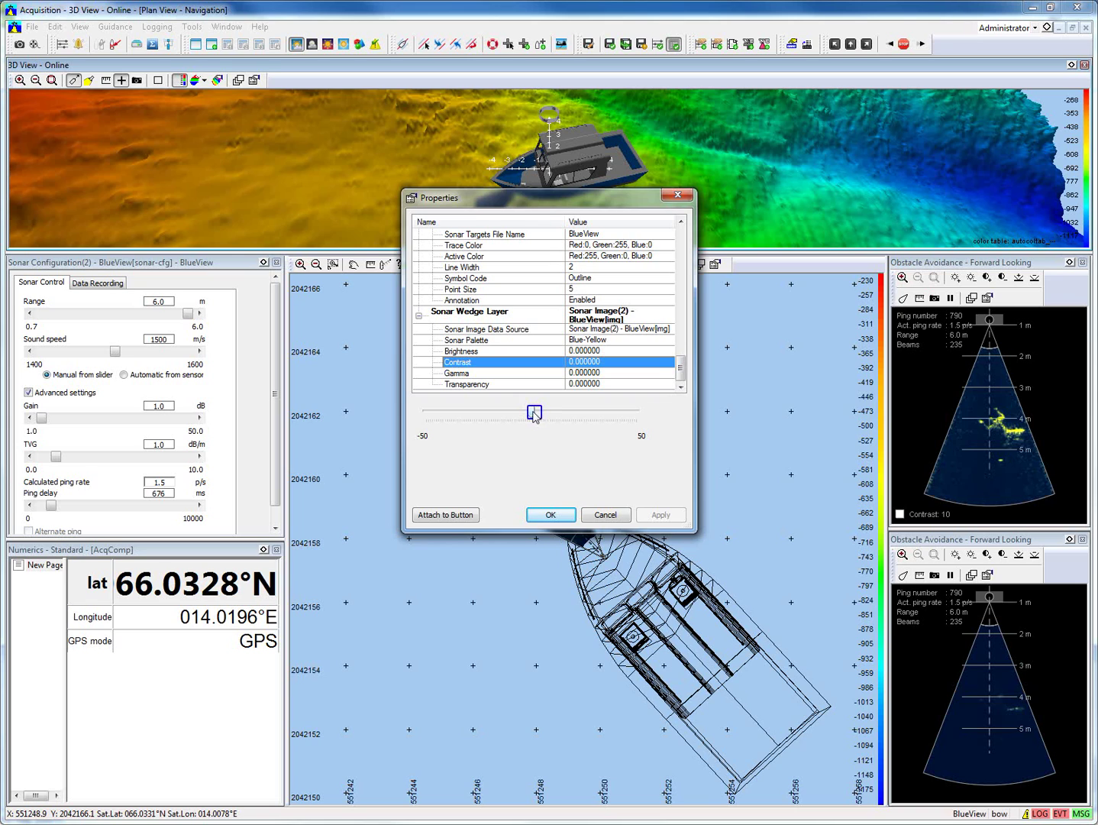
pyautogui.moveTo(534, 413); pyautogui.dragTo(555, 415)
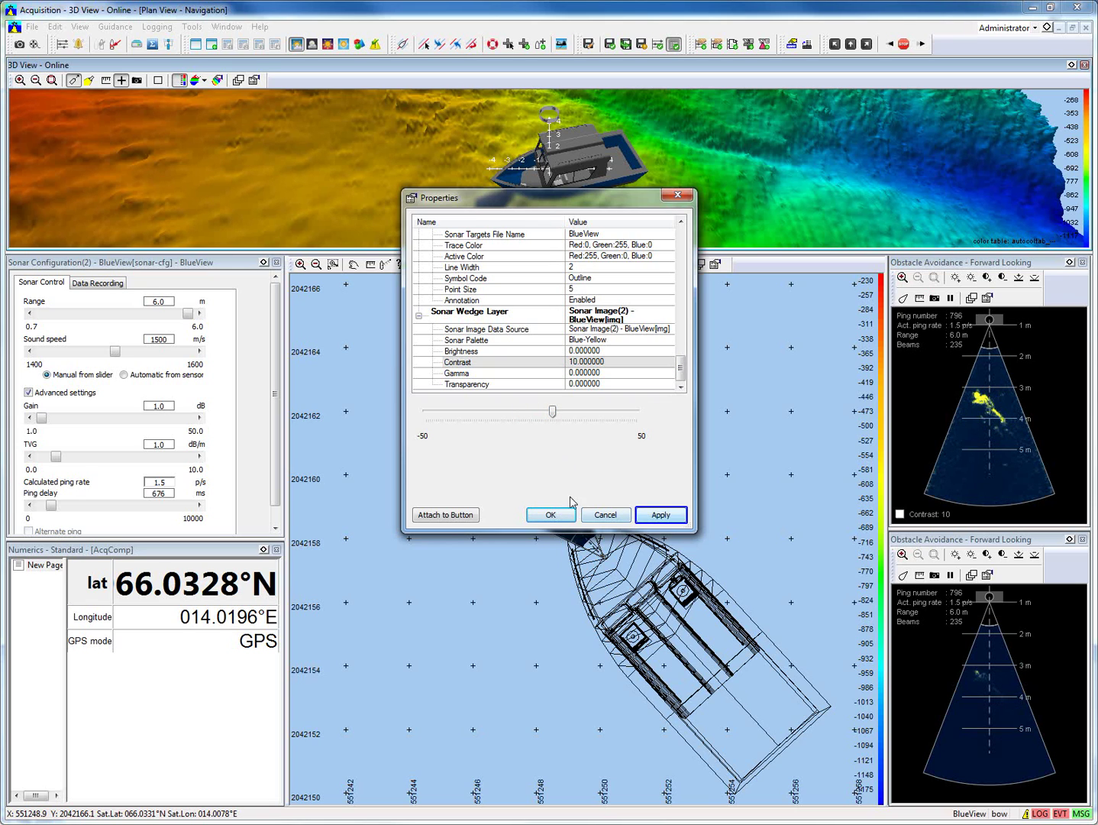
pyautogui.click(650, 518)
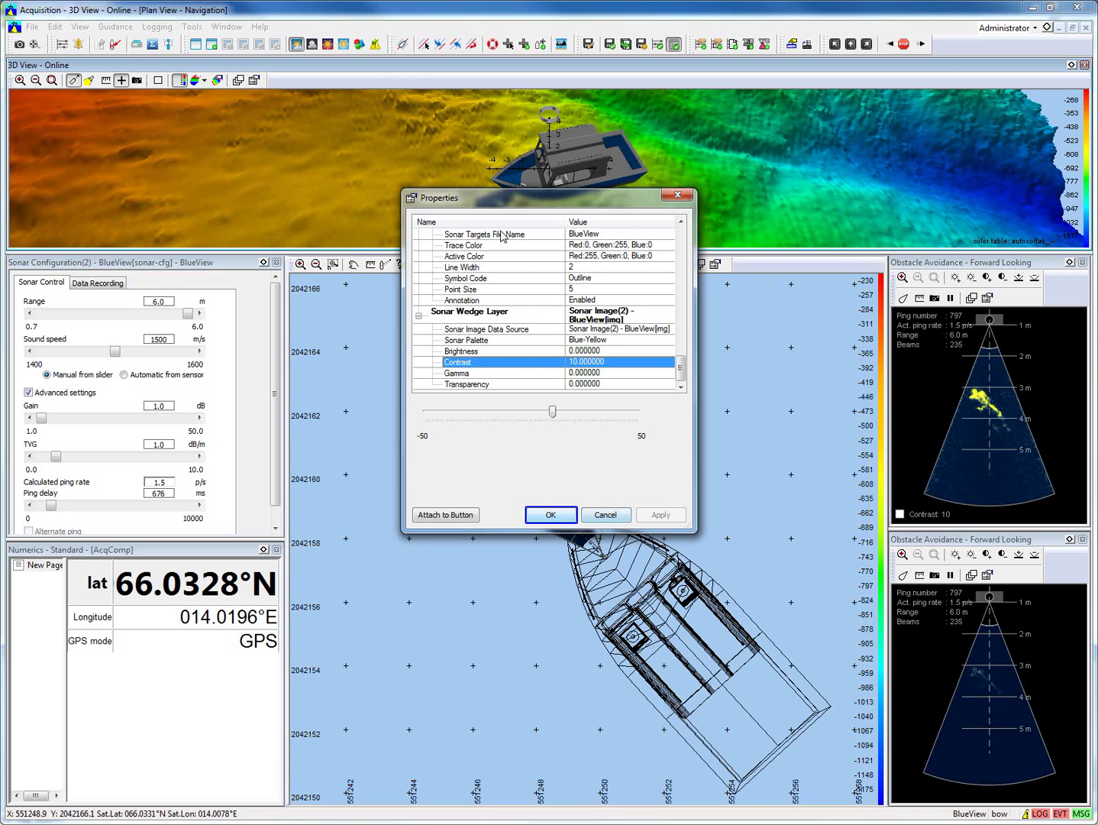
pyautogui.press('Return')
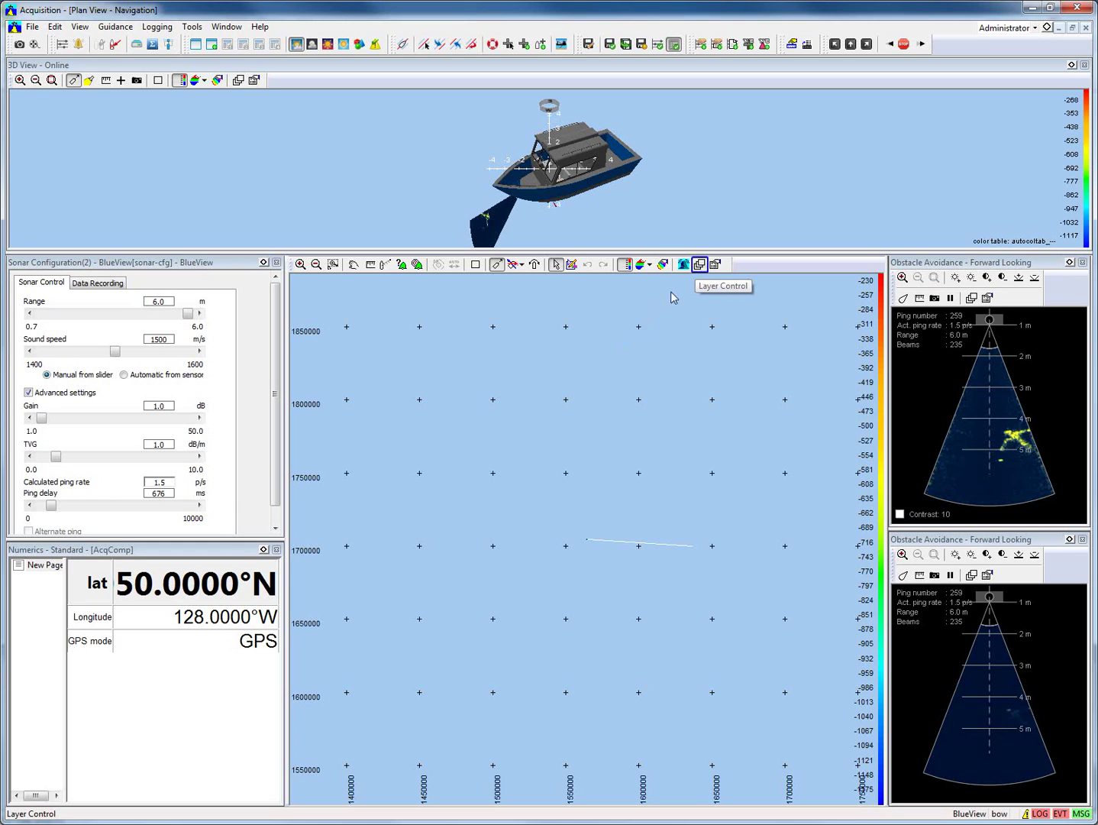
# Step: Add an S-57 Chart Layer to the Plan View using the California ENC folder and accept the layer list
pyautogui.click(698, 264)
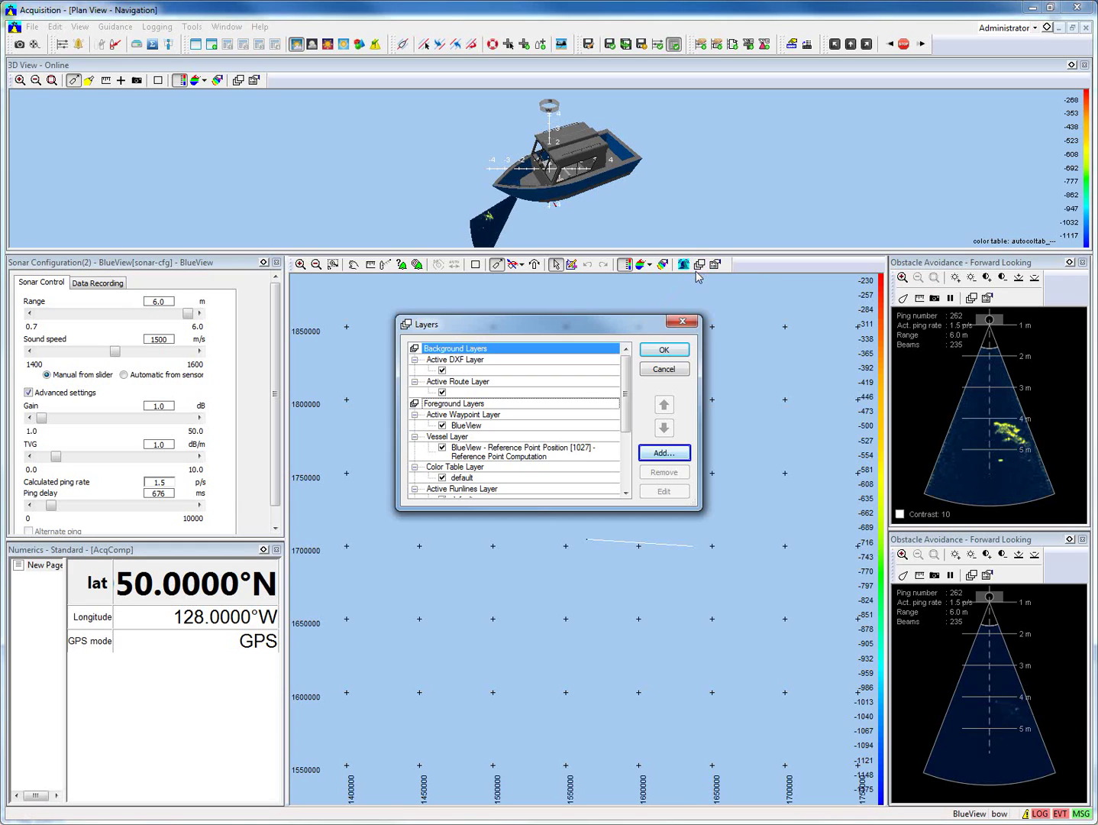
pyautogui.click(658, 453)
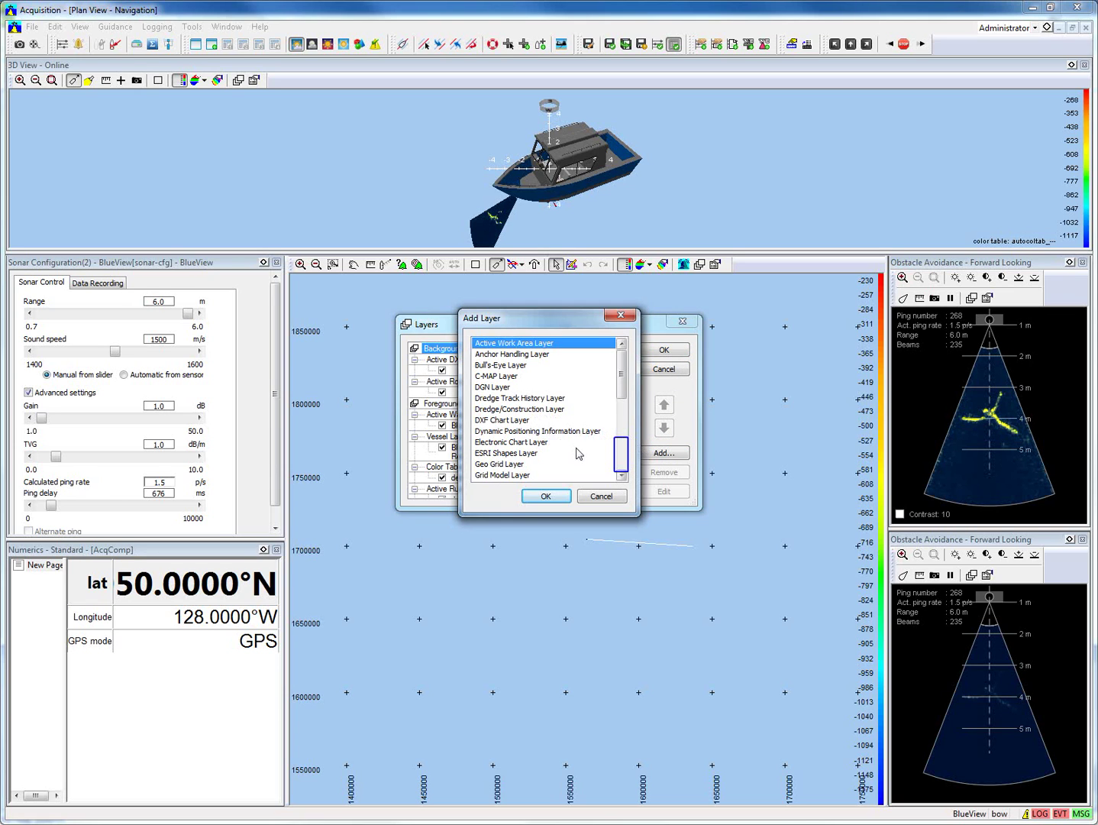
pyautogui.click(622, 459)
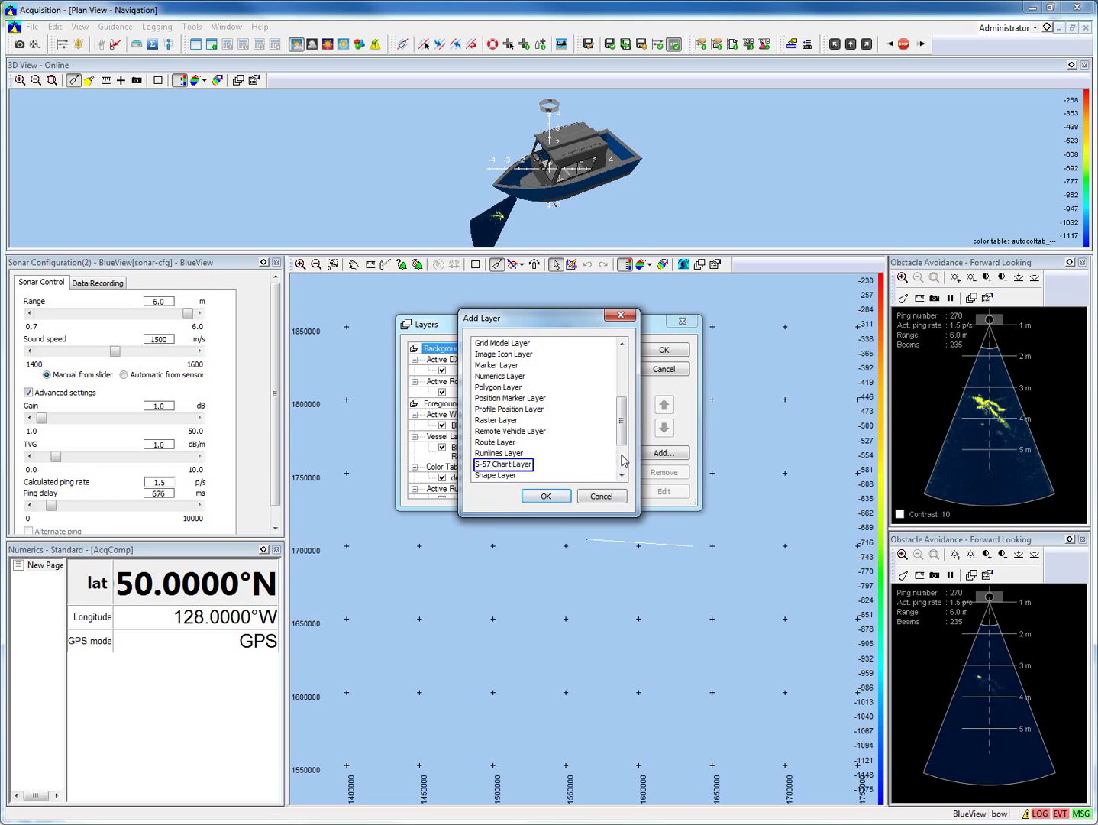
pyautogui.click(528, 468)
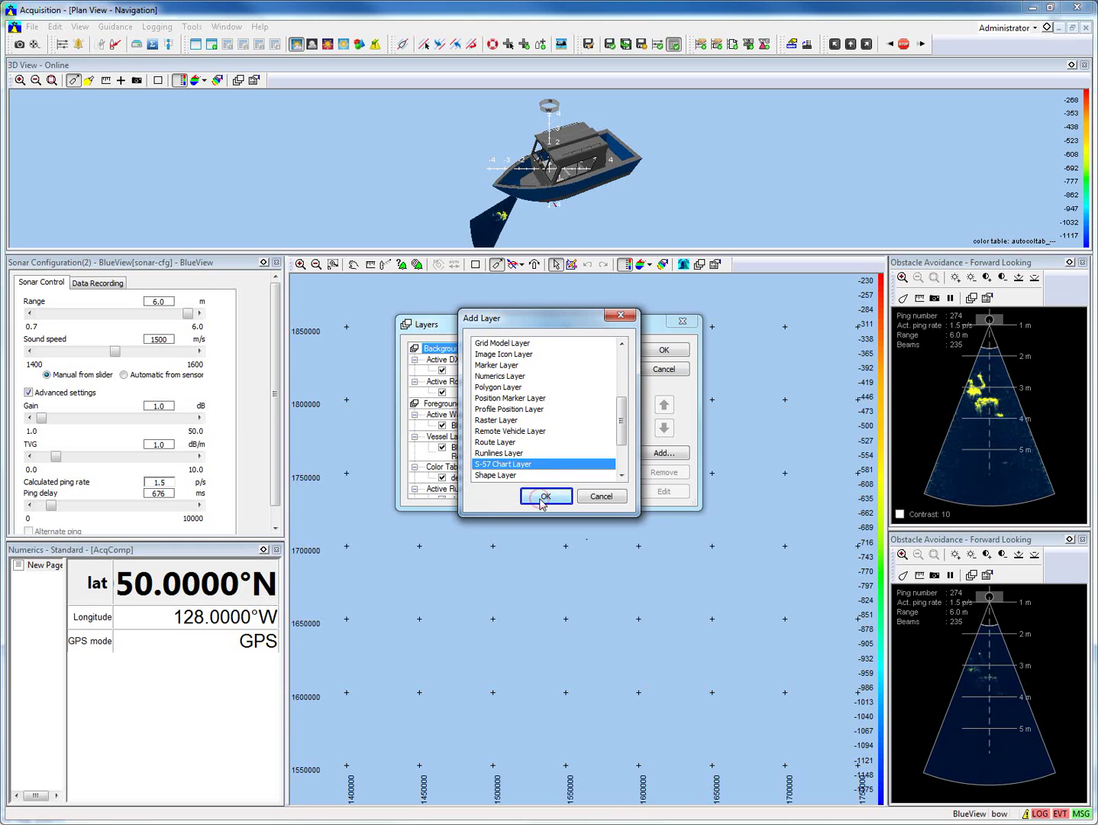
pyautogui.click(544, 498)
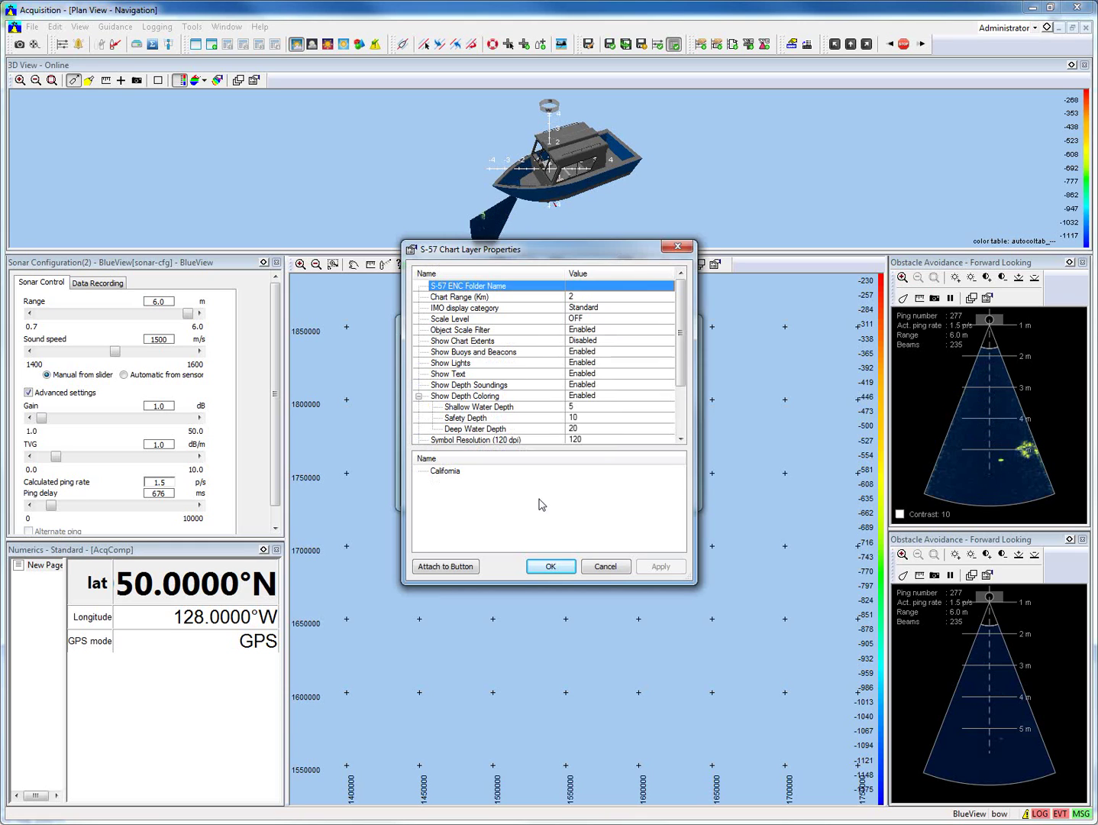
pyautogui.click(451, 471)
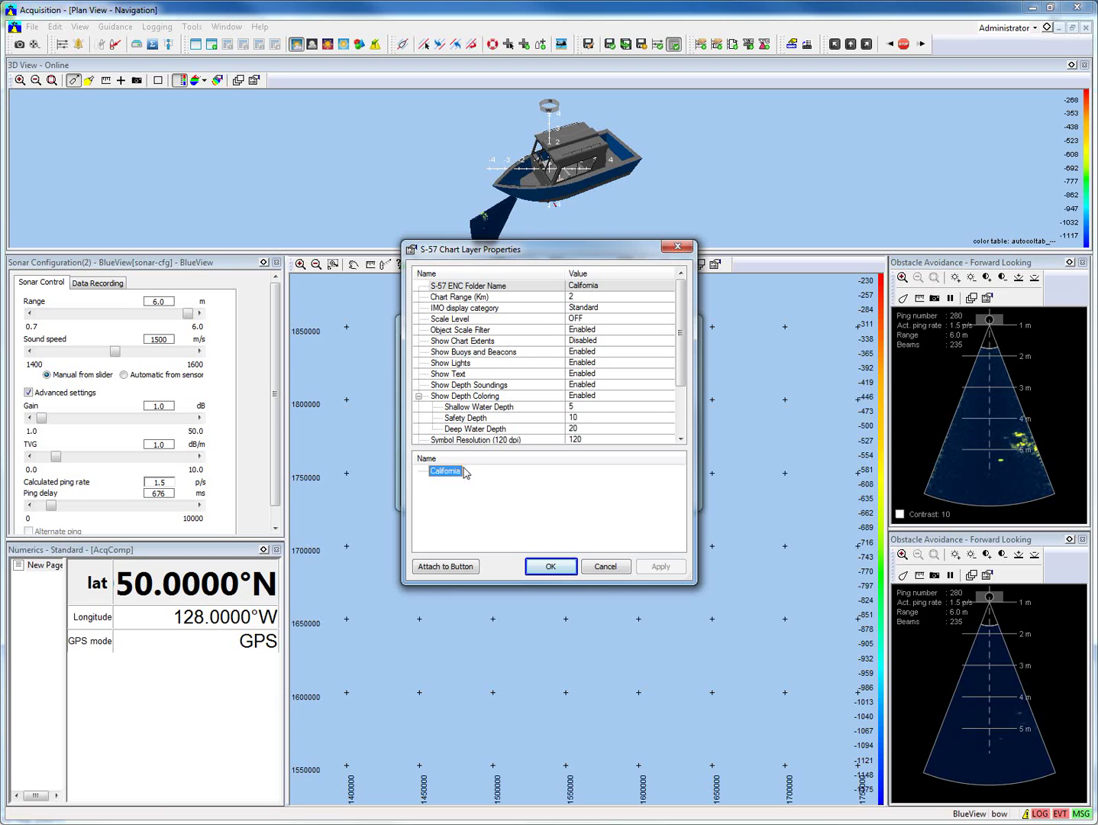
pyautogui.click(549, 566)
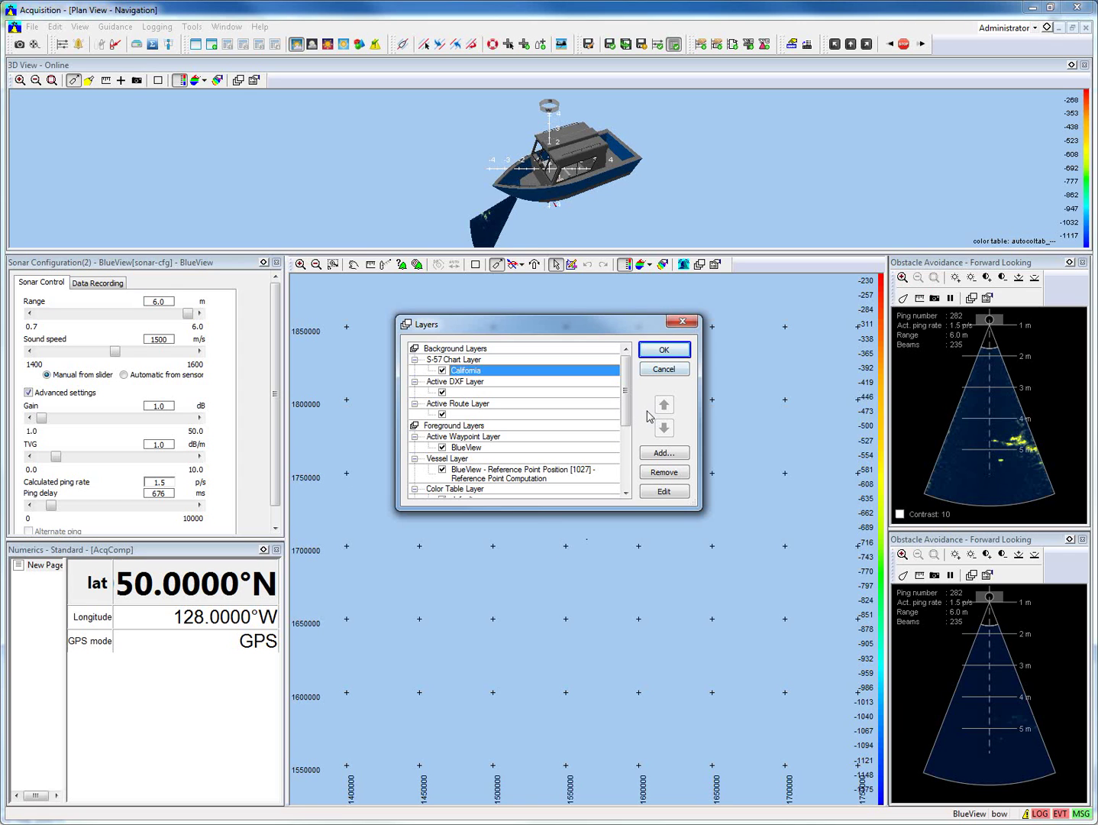
pyautogui.press('Return')
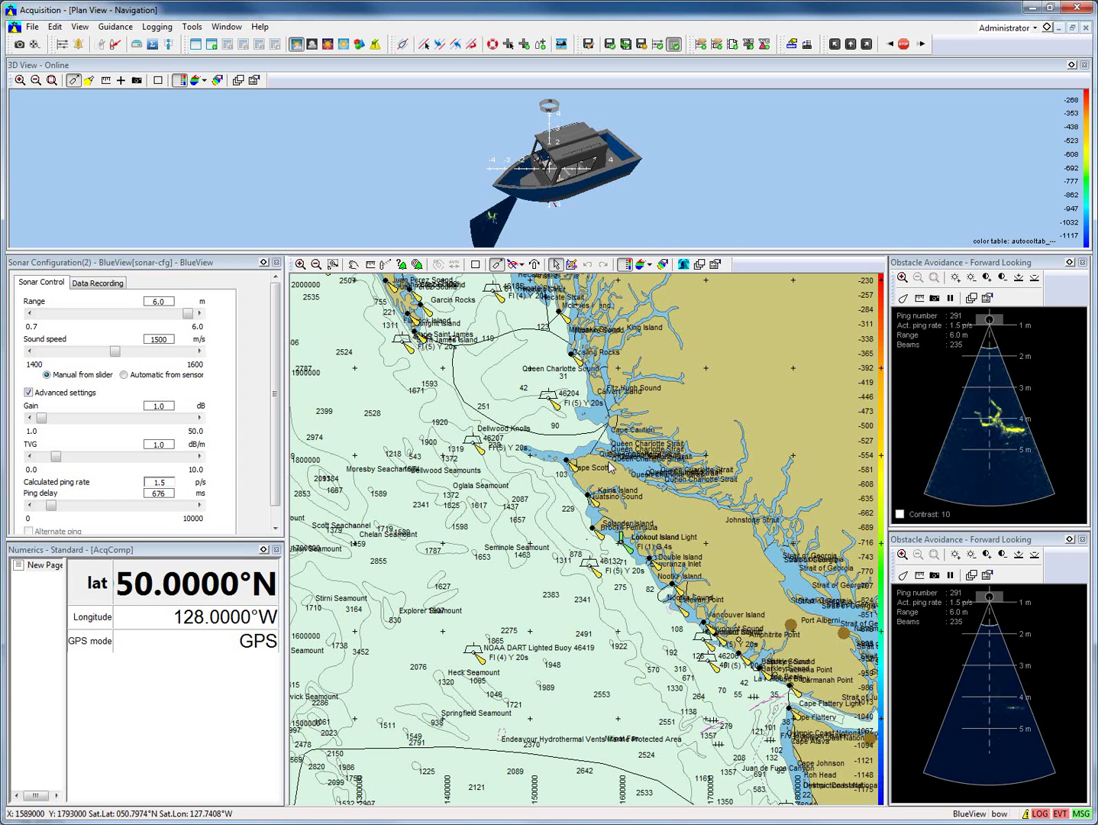